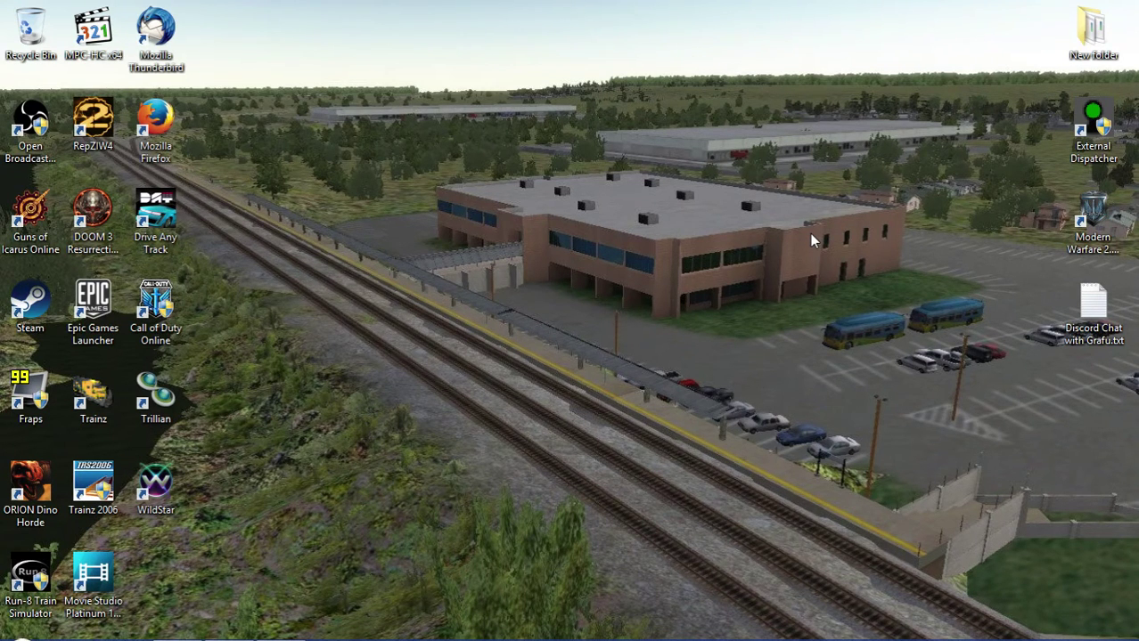
- Launch the Microsoft Cross-Platform Audio Creation Tool from the Tools folder of Microsoft XNA Game Studio 3.1
{"action": "left_click", "coordinate": [23, 622]}
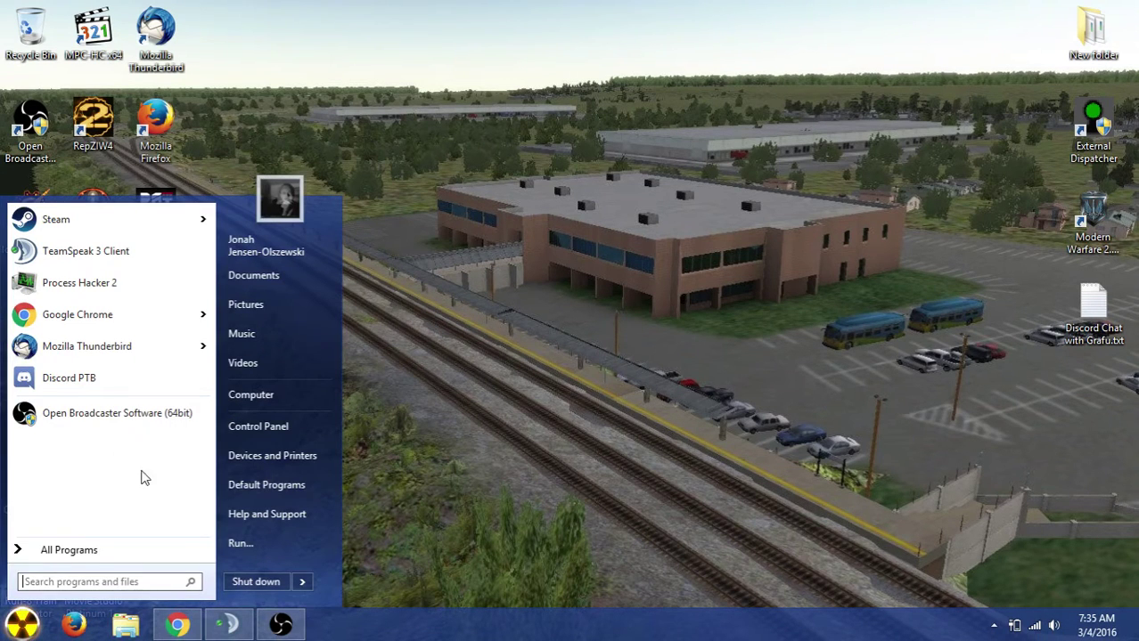
{"action": "left_click", "coordinate": [167, 555]}
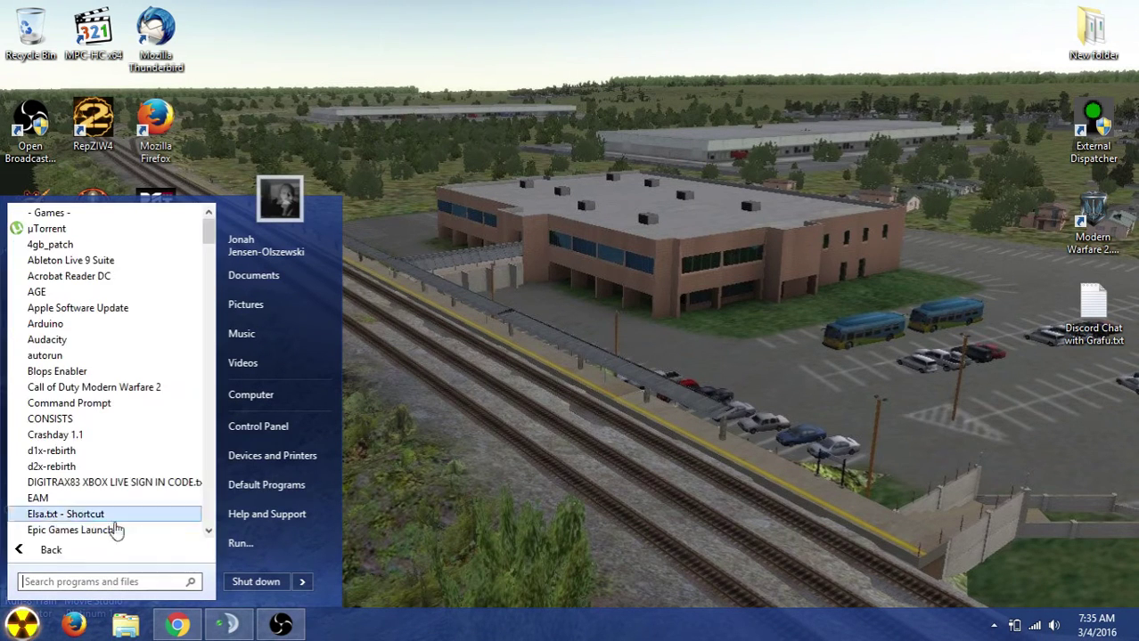
{"action": "scroll", "coordinate": [116, 311], "scroll_direction": "down", "scroll_amount": 15}
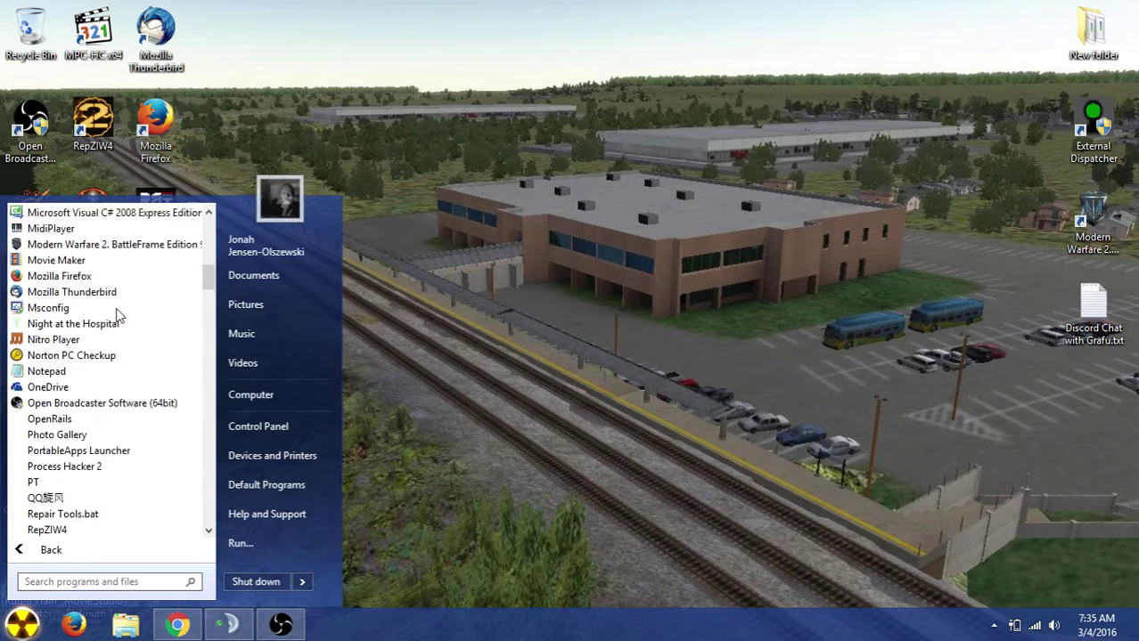
{"action": "scroll", "coordinate": [116, 314], "scroll_direction": "down", "scroll_amount": 9}
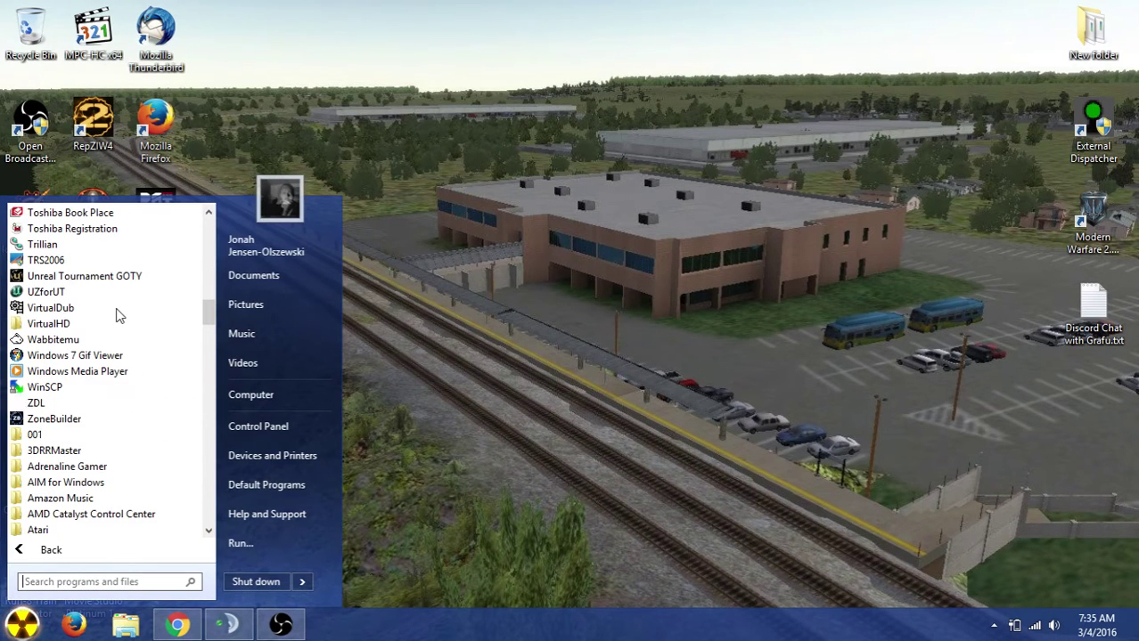
{"action": "scroll", "coordinate": [120, 316], "scroll_direction": "down", "scroll_amount": 7}
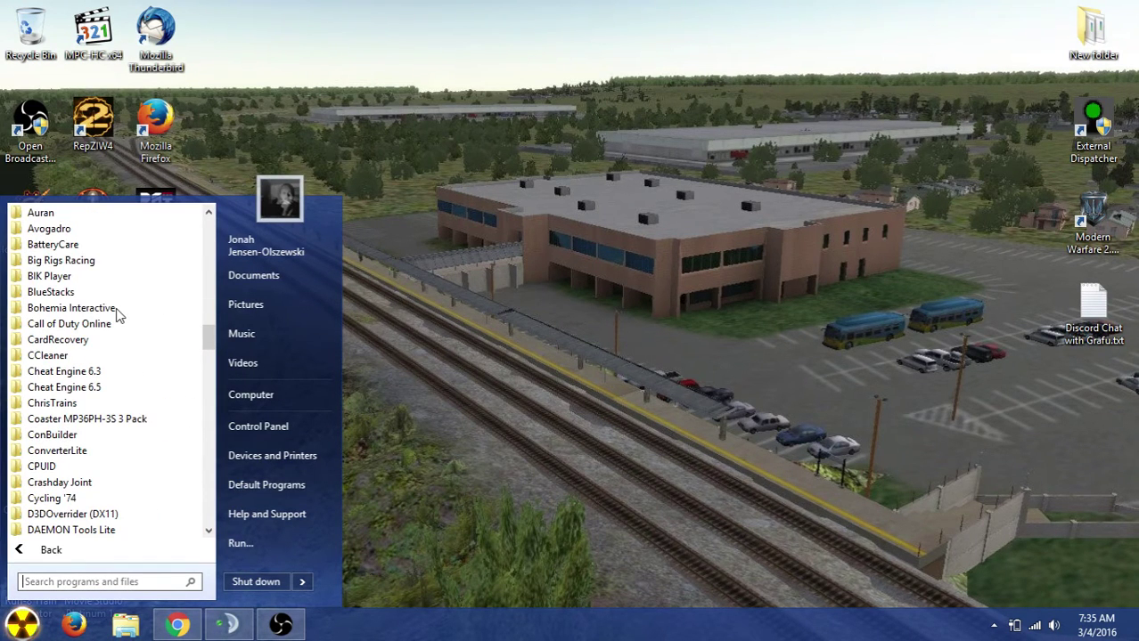
{"action": "scroll", "coordinate": [119, 314], "scroll_direction": "down", "scroll_amount": 20}
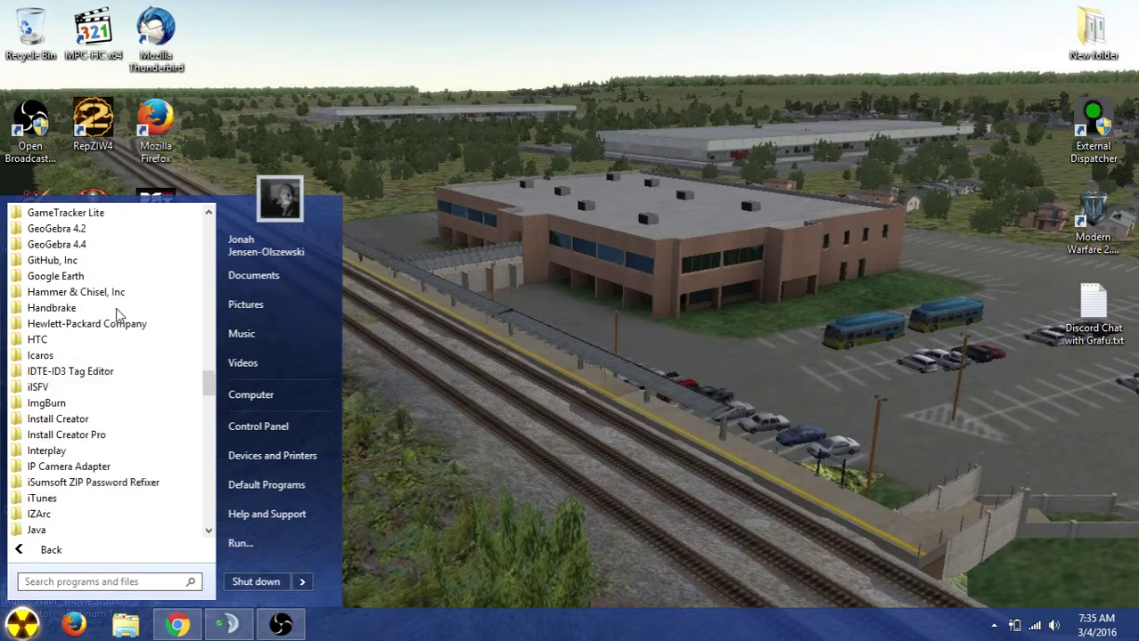
{"action": "scroll", "coordinate": [119, 313], "scroll_direction": "down", "scroll_amount": 20}
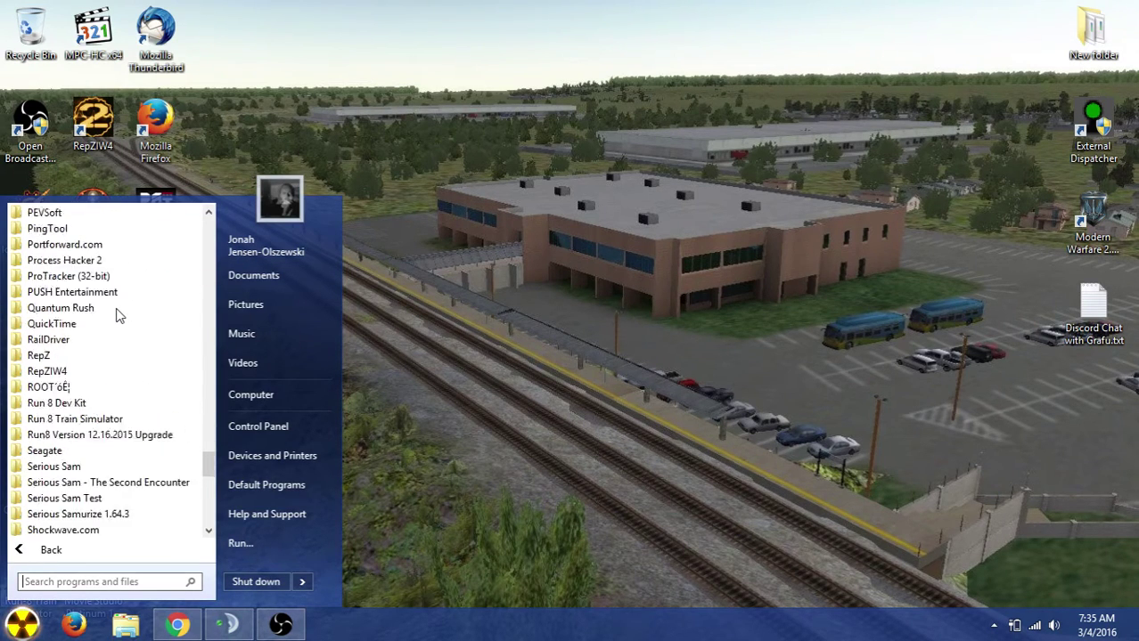
{"action": "scroll", "coordinate": [119, 314], "scroll_direction": "down", "scroll_amount": 7}
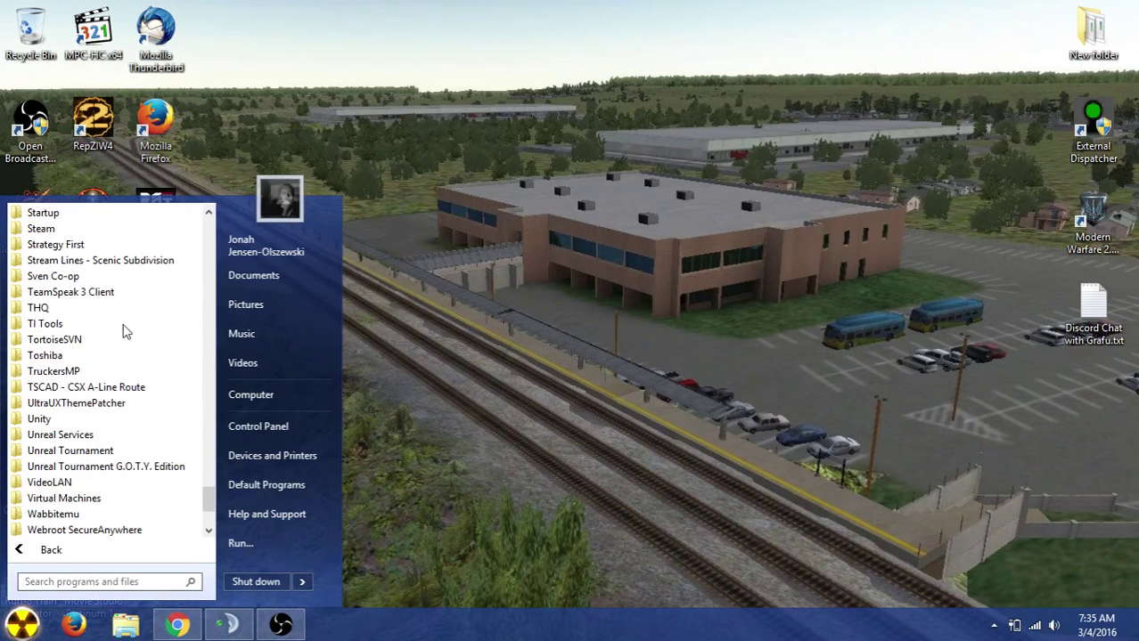
{"action": "scroll", "coordinate": [125, 428], "scroll_direction": "up", "scroll_amount": 8}
{"action": "scroll", "coordinate": [105, 406], "scroll_direction": "up", "scroll_amount": 15}
{"action": "scroll", "coordinate": [129, 441], "scroll_direction": "down", "scroll_amount": 2}
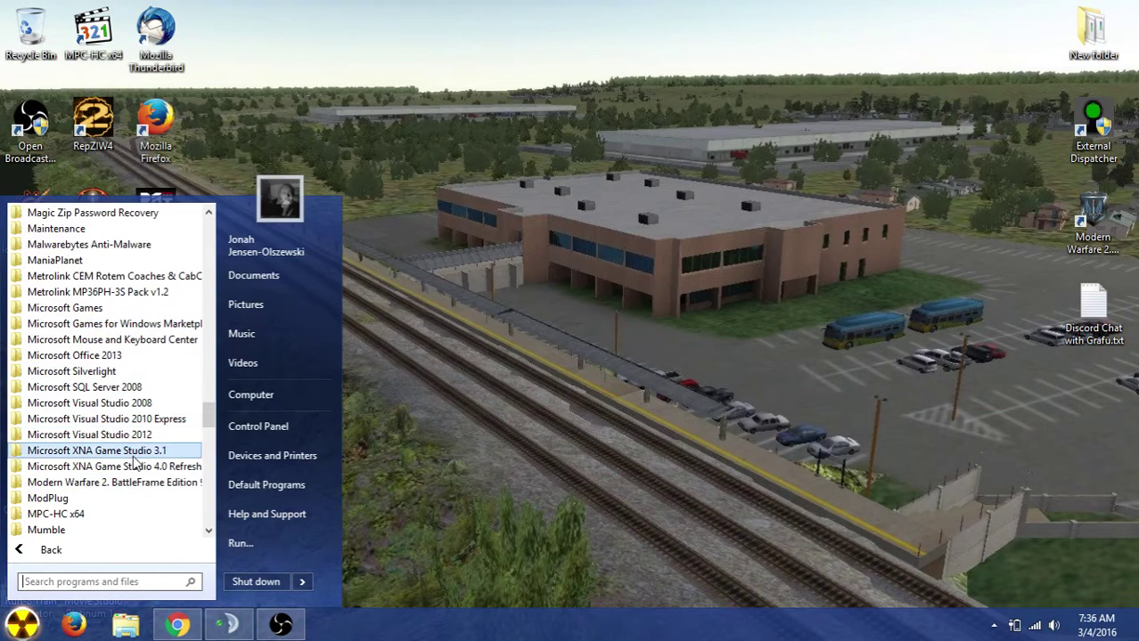
{"action": "left_click", "coordinate": [131, 452]}
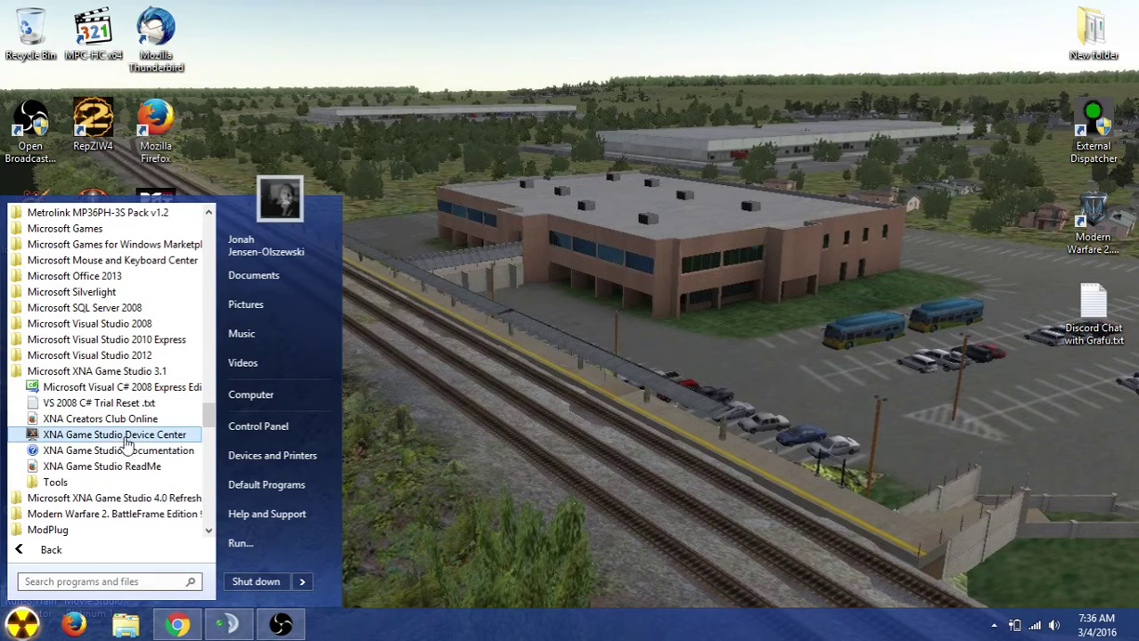
{"action": "left_click", "coordinate": [55, 481]}
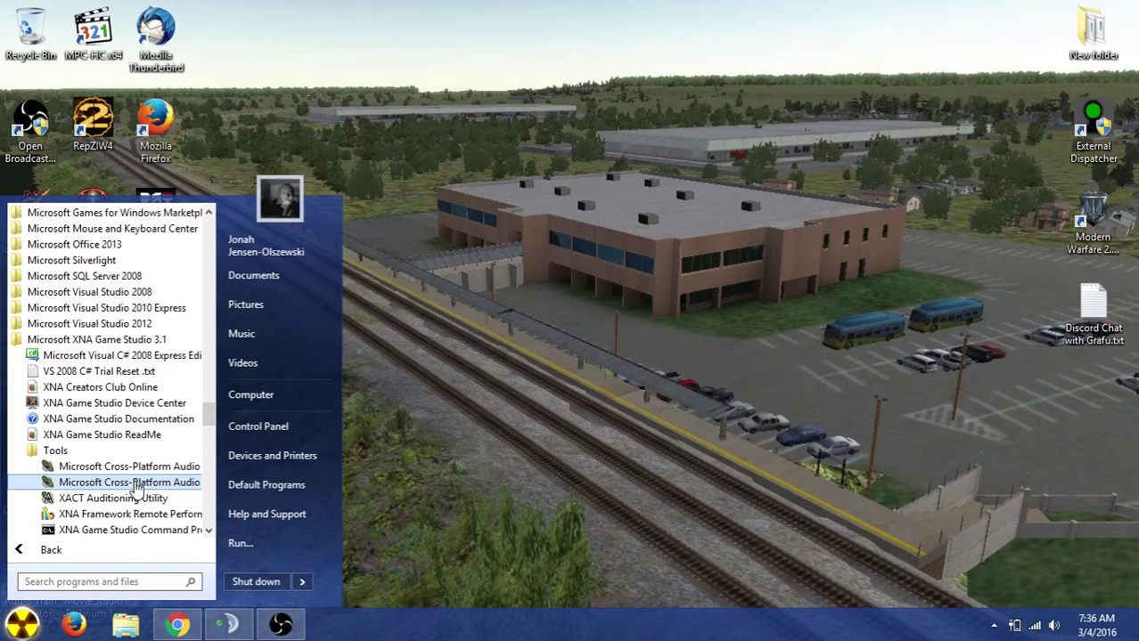
{"action": "left_click", "coordinate": [135, 486]}
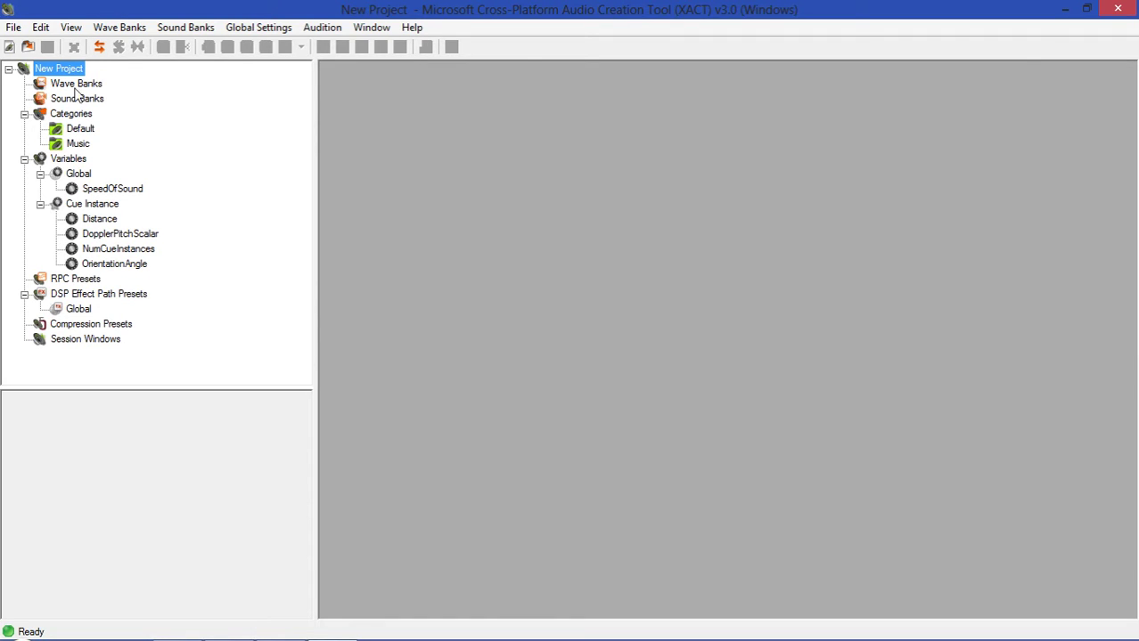
{"action": "left_click", "coordinate": [77, 86]}
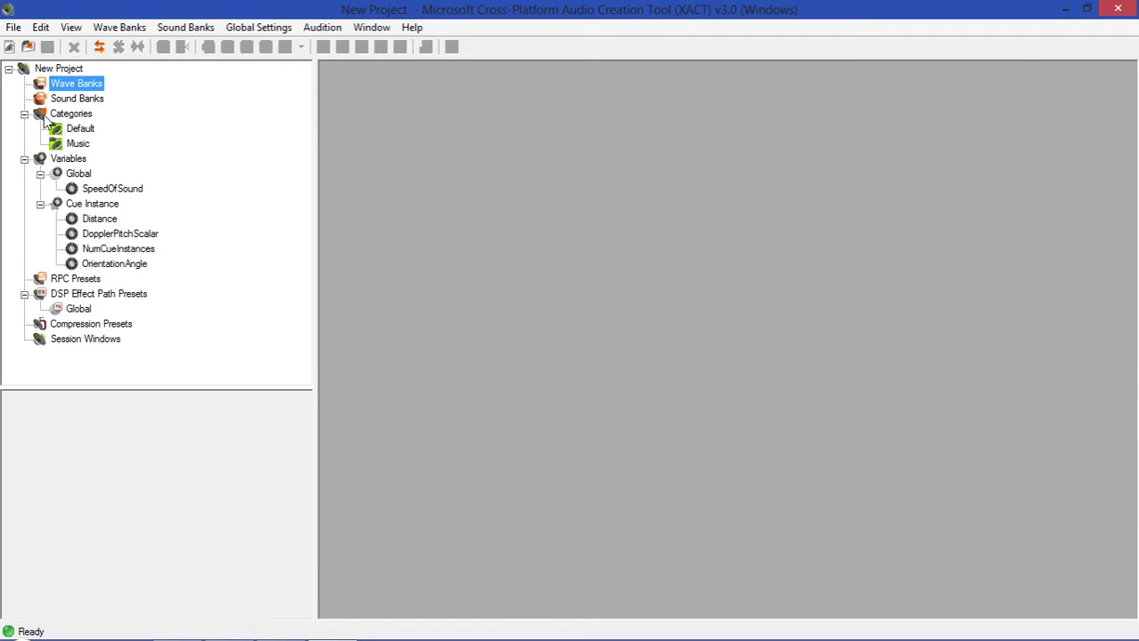
{"action": "left_click", "coordinate": [68, 100]}
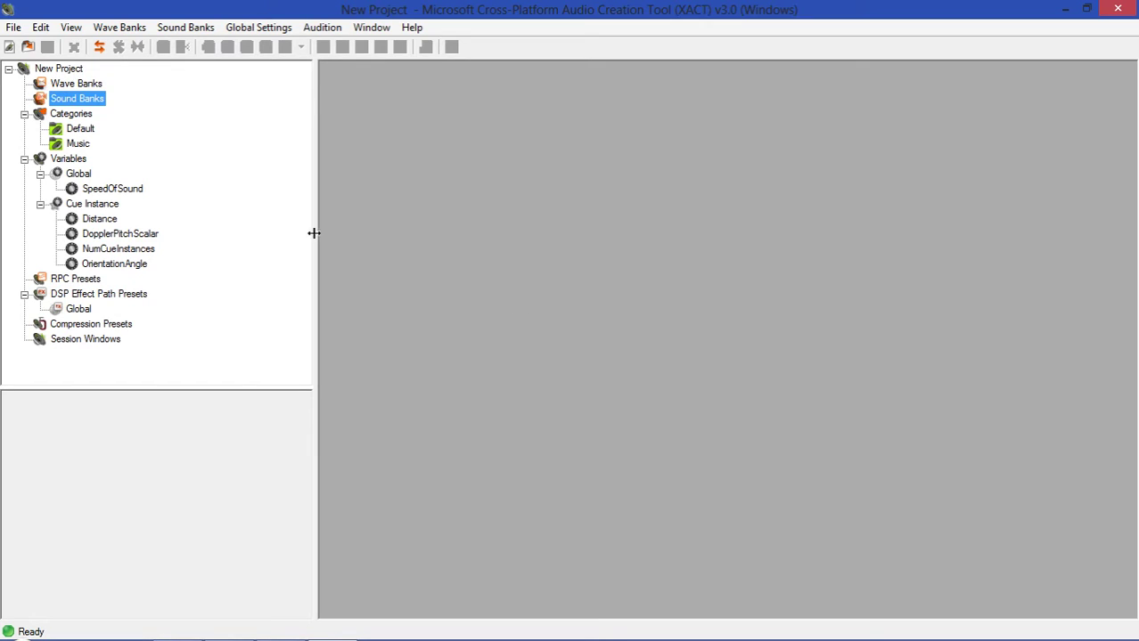
{"action": "left_click", "coordinate": [91, 83]}
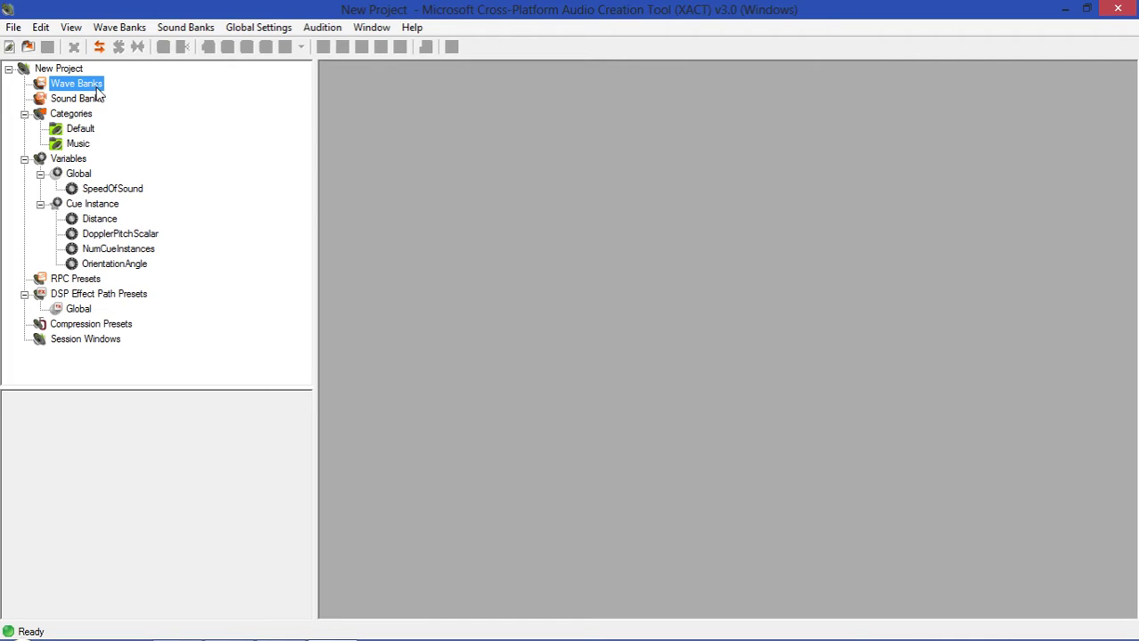
{"action": "left_click", "coordinate": [89, 100]}
- Create a new project named sd40horn in the XACT Projects folder within Documents
{"action": "left_click", "coordinate": [13, 28]}
{"action": "left_click", "coordinate": [36, 52]}
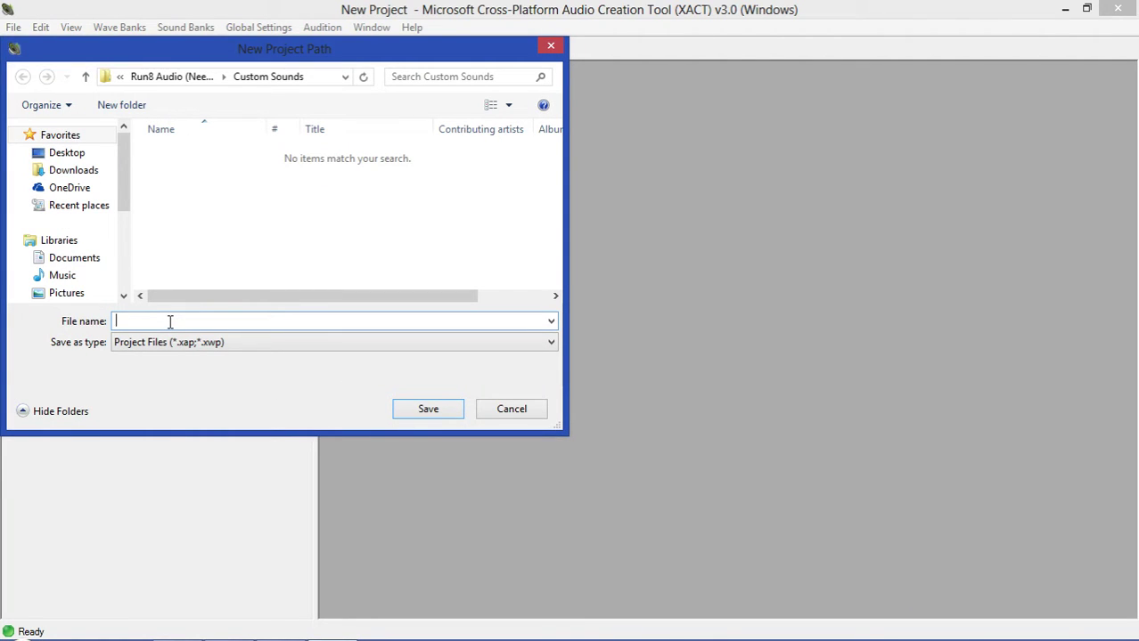
{"action": "type", "text": "sd40horn"}
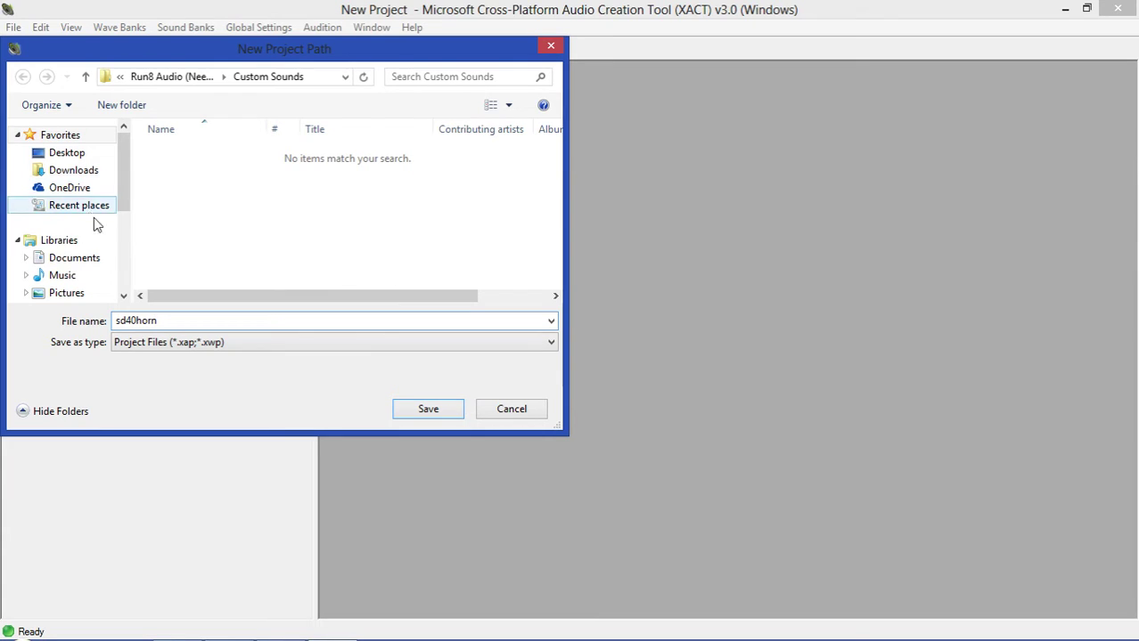
{"action": "left_click", "coordinate": [89, 260]}
{"action": "left_click", "coordinate": [263, 206]}
{"action": "scroll", "coordinate": [260, 208], "scroll_direction": "down", "scroll_amount": 20}
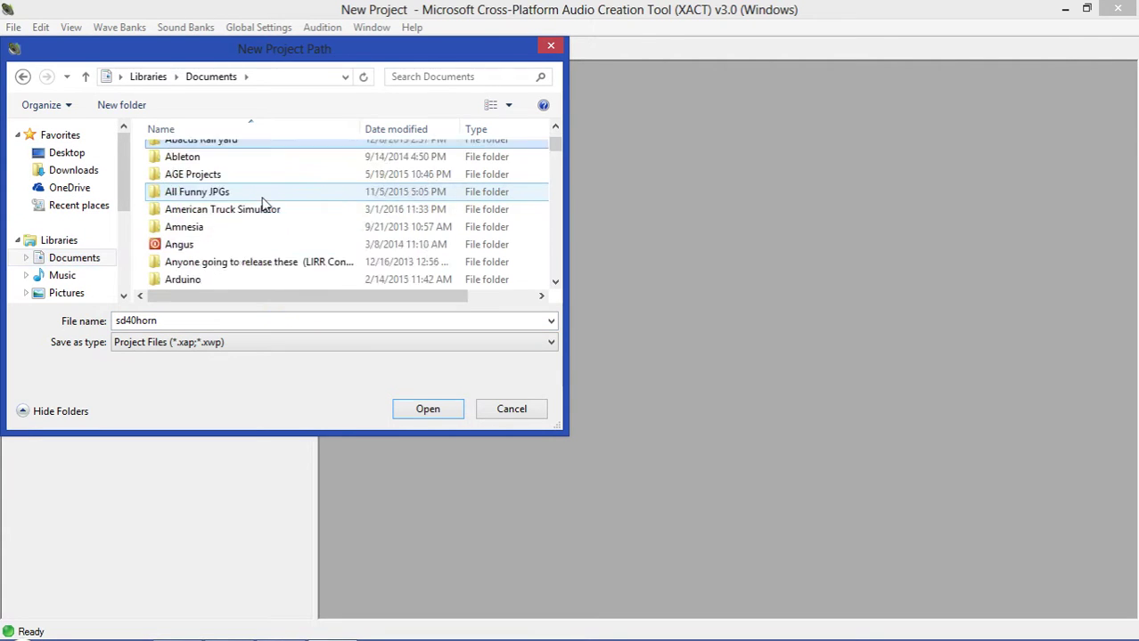
{"action": "scroll", "coordinate": [257, 209], "scroll_direction": "down", "scroll_amount": 10}
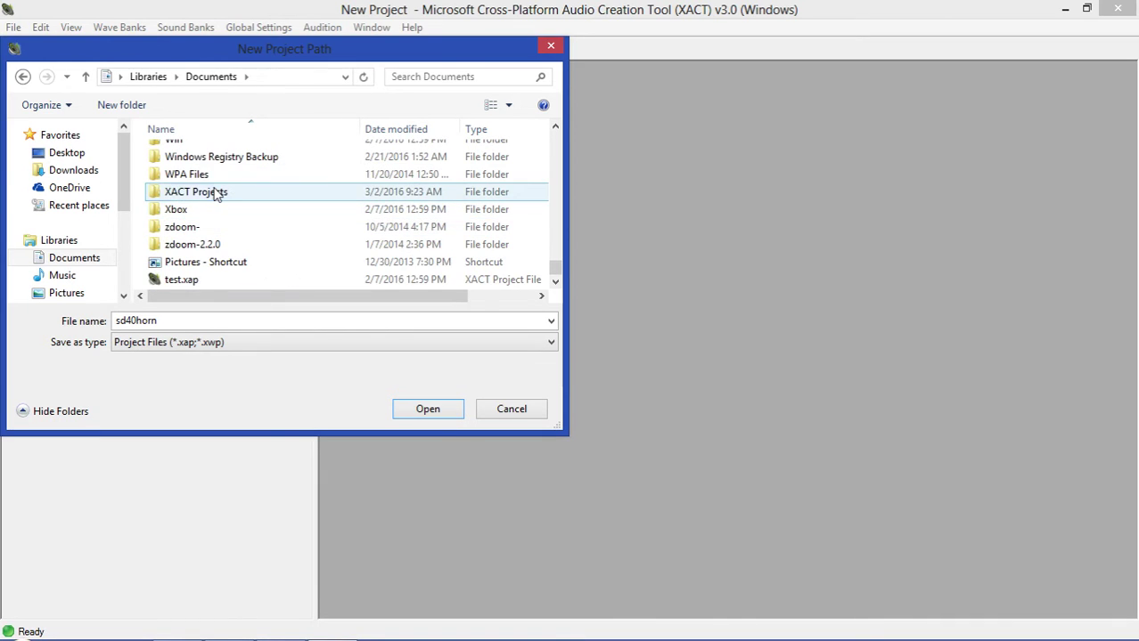
{"action": "double_click", "coordinate": [216, 192]}
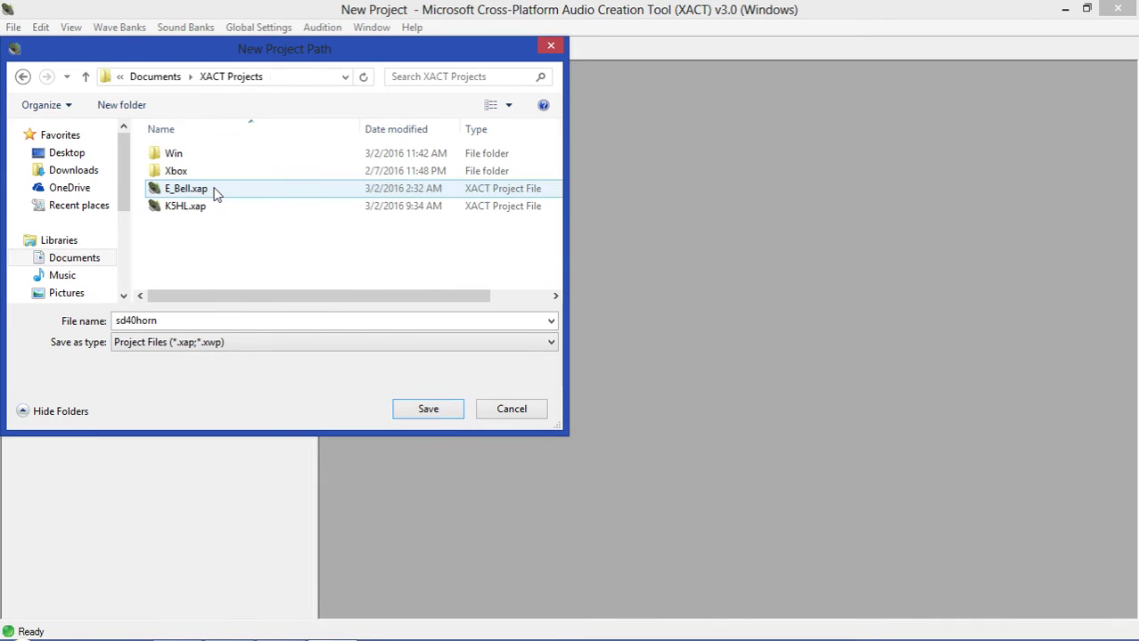
{"action": "left_click", "coordinate": [432, 415]}
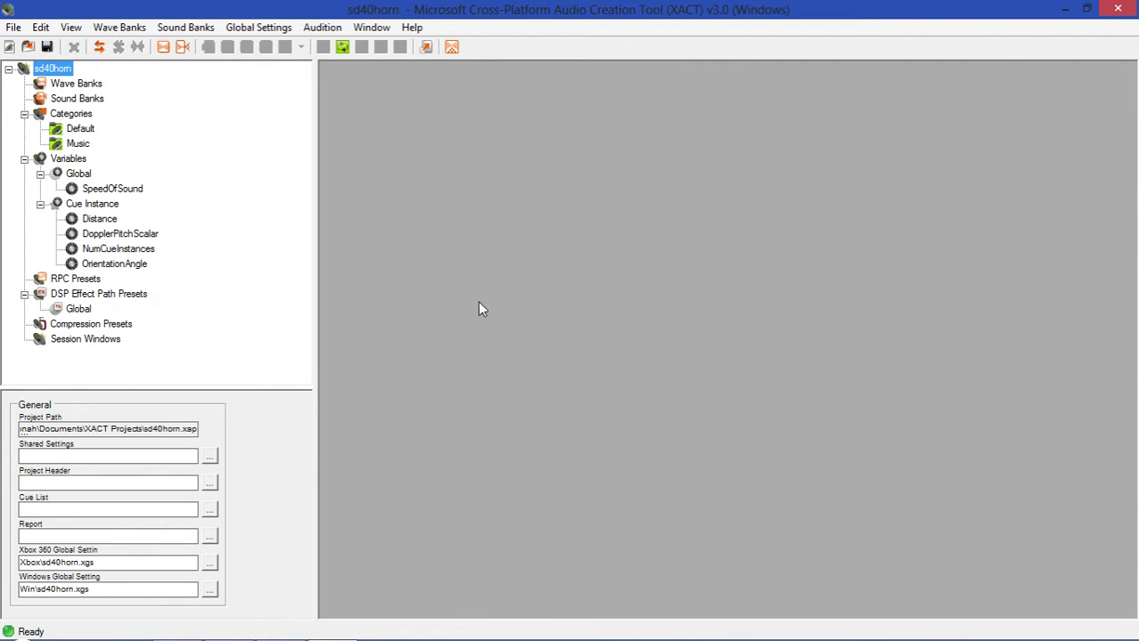
- Add a new wave bank to the sd40horn project, keeping its default name
{"action": "left_click", "coordinate": [75, 85]}
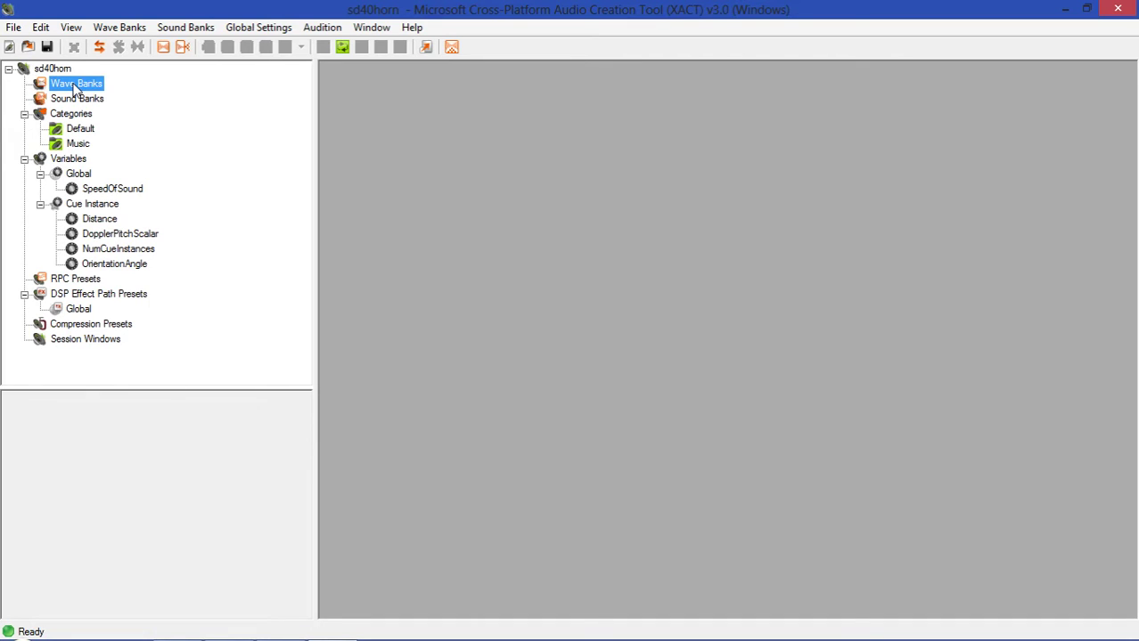
{"action": "right_click", "coordinate": [75, 87]}
{"action": "left_click", "coordinate": [52, 87]}
{"action": "right_click", "coordinate": [52, 87]}
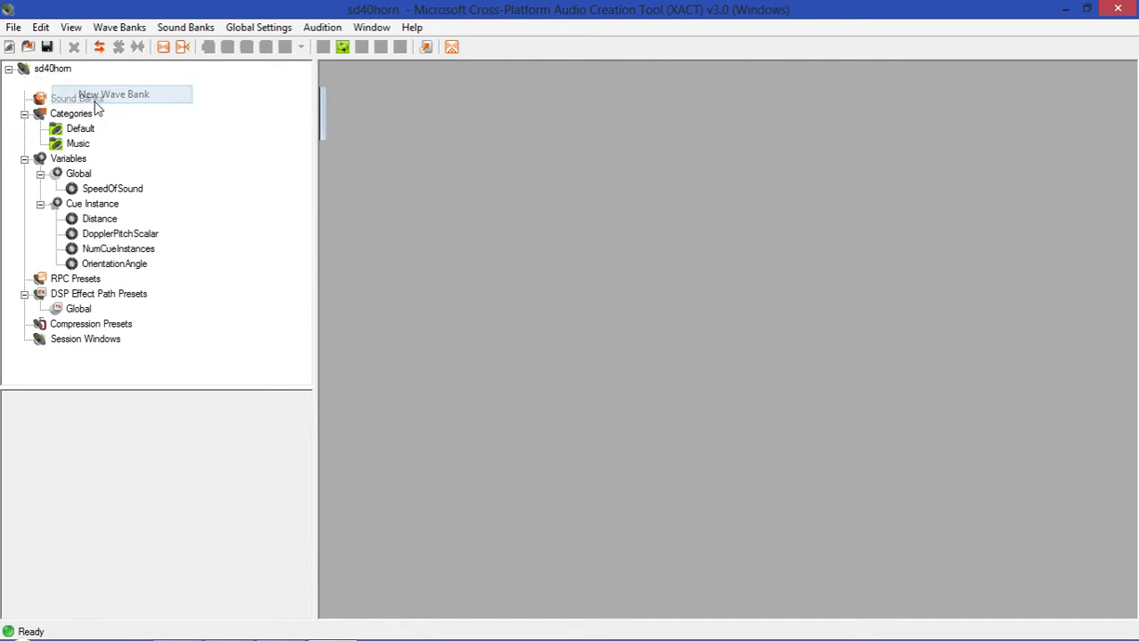
{"action": "left_click", "coordinate": [94, 97]}
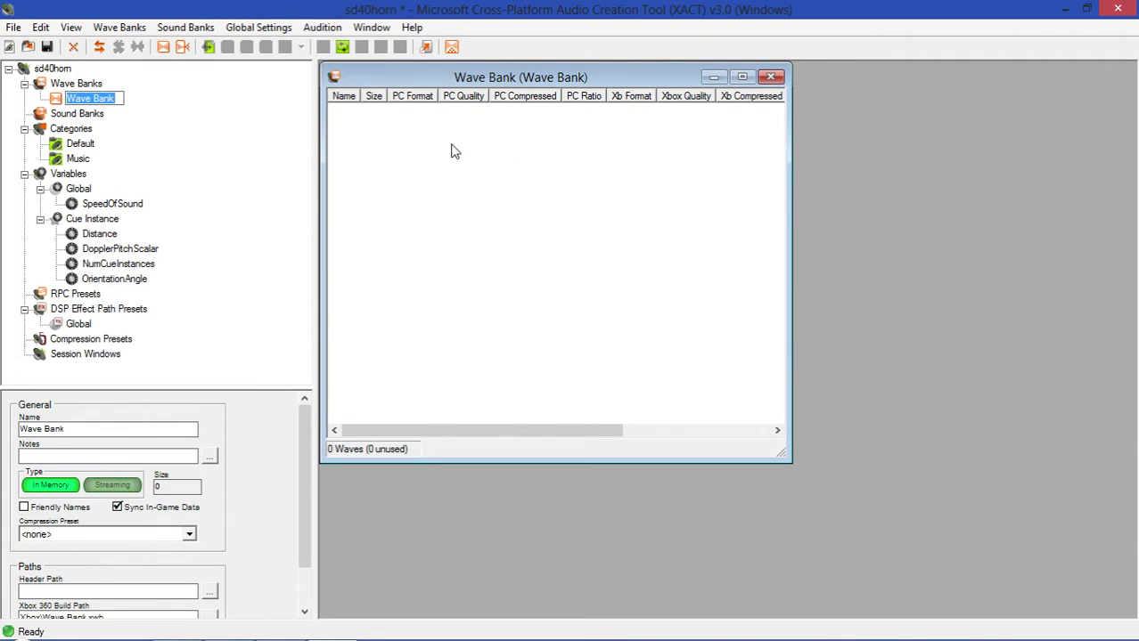
- Add a new sound bank to the project, keeping its default name
{"action": "left_click", "coordinate": [39, 117]}
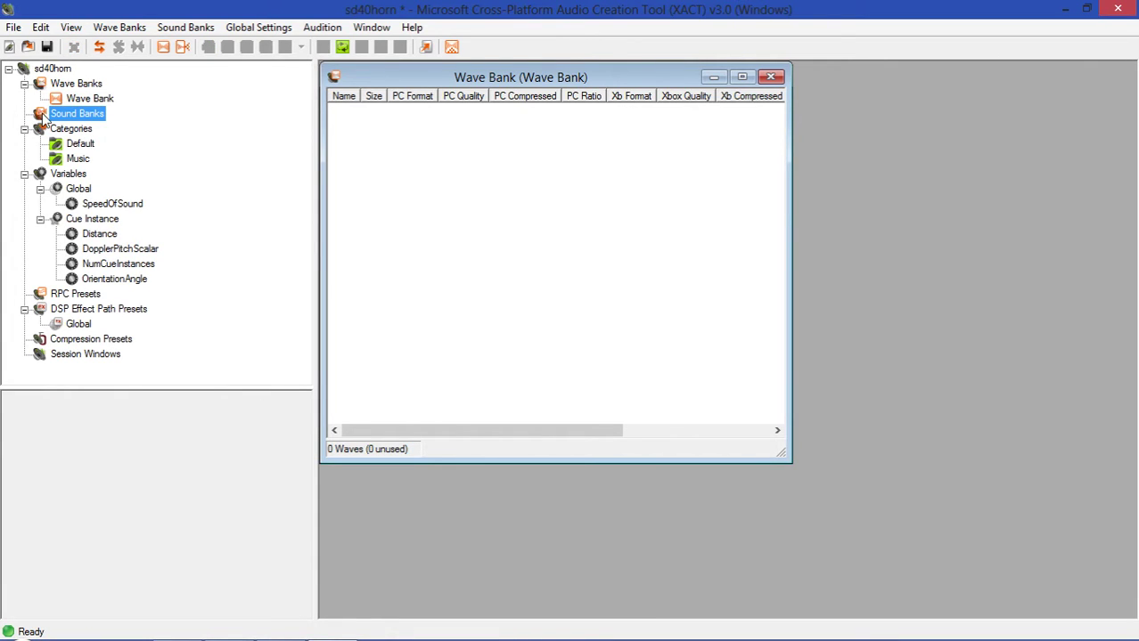
{"action": "right_click", "coordinate": [57, 111]}
{"action": "left_click", "coordinate": [115, 123]}
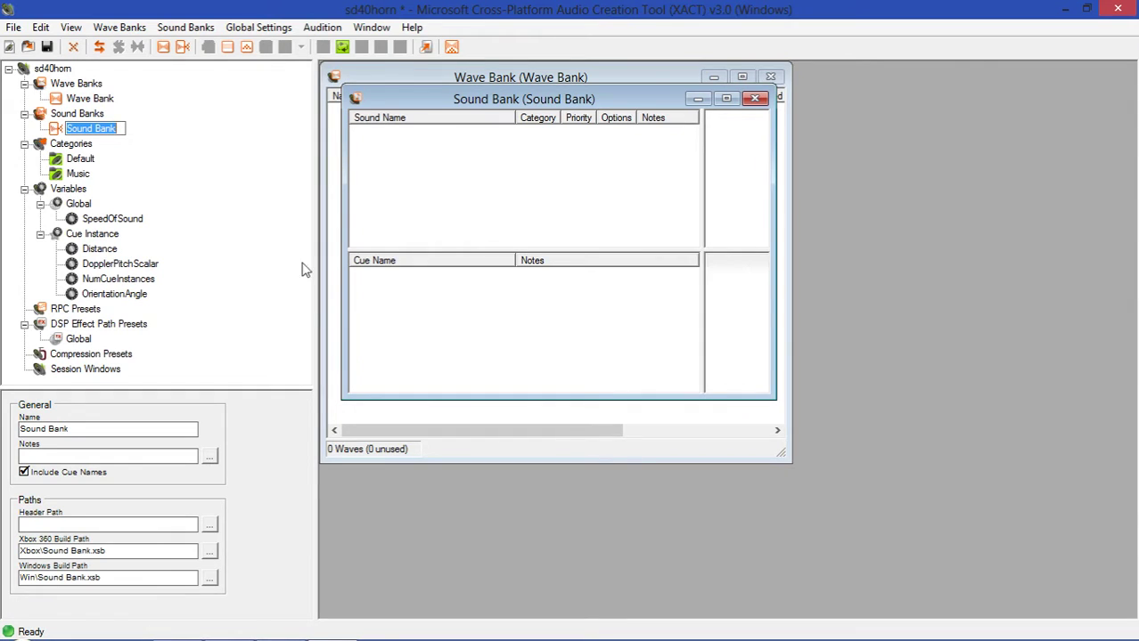
- Tile the two bank windows horizontally, with the Wave Bank window above the Sound Bank window
{"action": "left_click", "coordinate": [369, 27]}
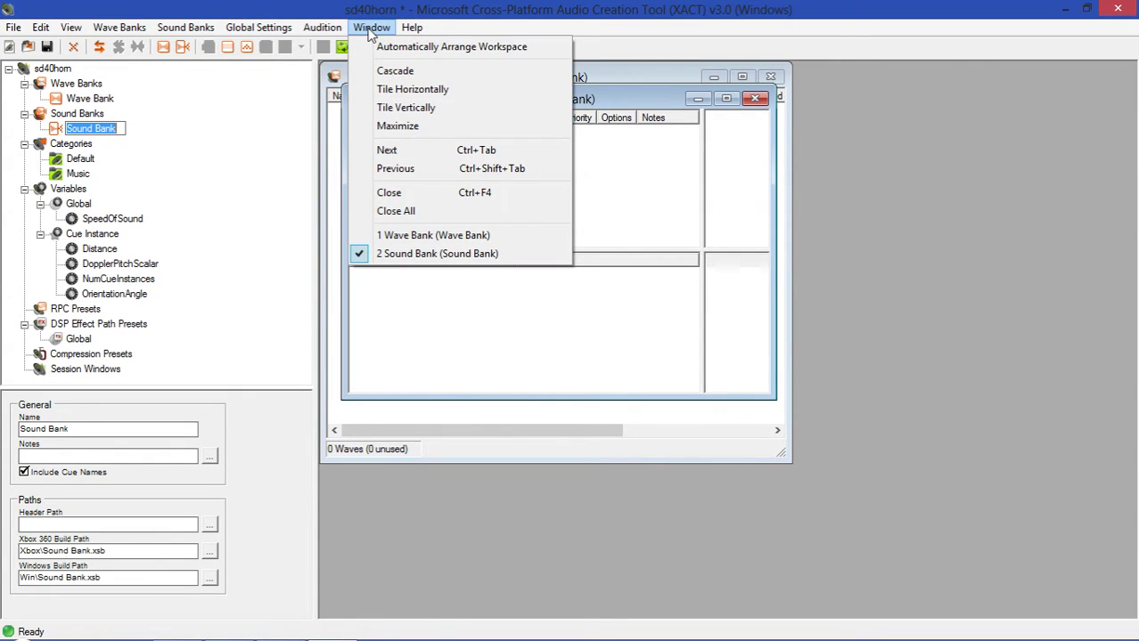
{"action": "left_click", "coordinate": [403, 89]}
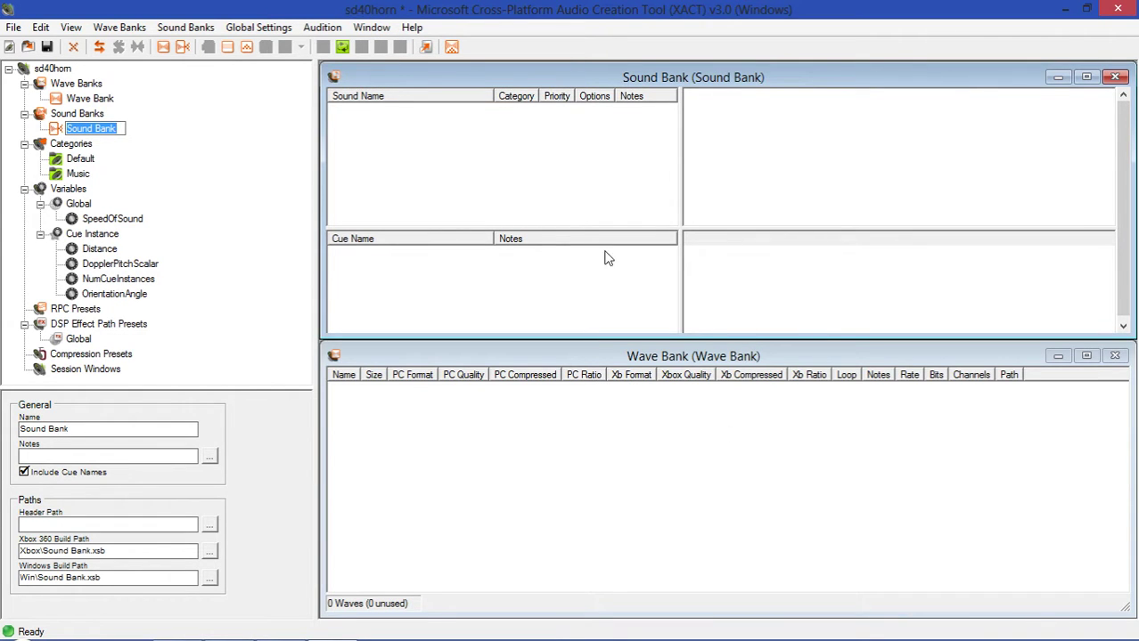
{"action": "mouse_move", "coordinate": [674, 360]}
{"action": "left_mouse_down"}
{"action": "mouse_move", "coordinate": [693, 100]}
{"action": "mouse_move", "coordinate": [674, 331]}
{"action": "mouse_move", "coordinate": [687, 361]}
{"action": "left_mouse_up"}
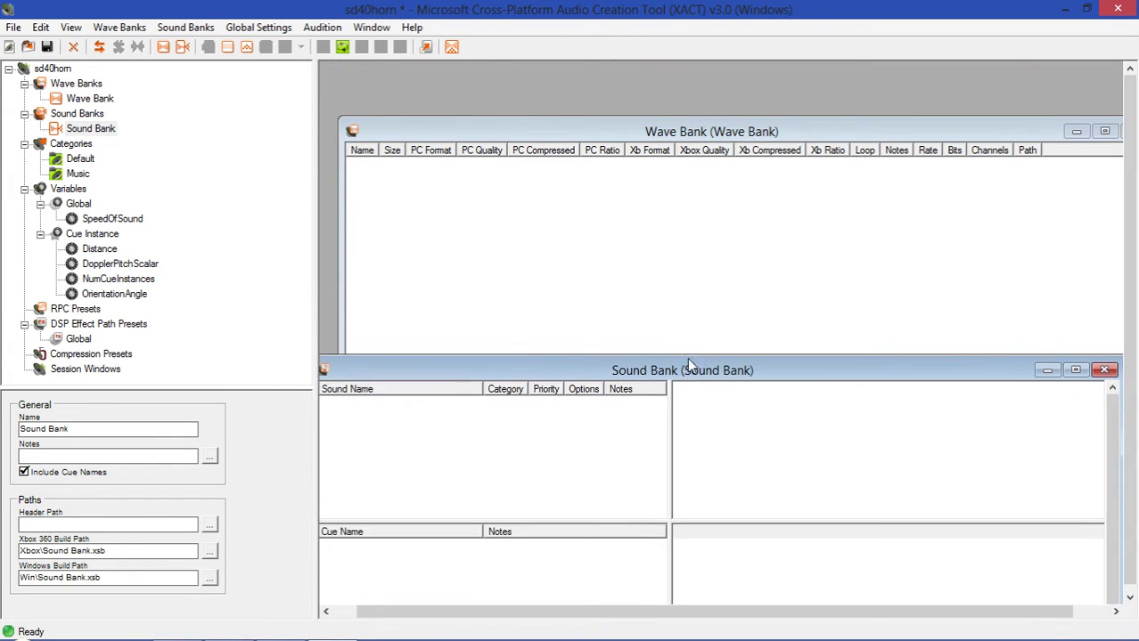
{"action": "left_click", "coordinate": [664, 138]}
{"action": "left_click_drag", "start_coordinate": [633, 136], "coordinate": [611, 75]}
{"action": "left_click", "coordinate": [372, 34]}
{"action": "left_click", "coordinate": [401, 91]}
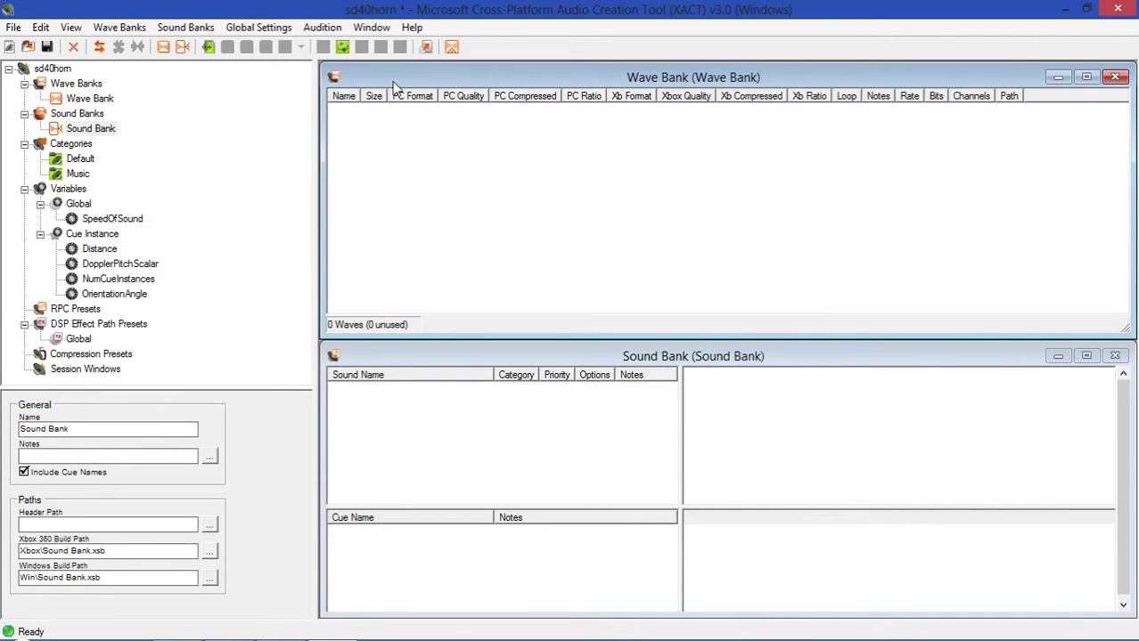
- Move the Wave Bank and Sound Bank windows out of their layout and tile them horizontally again
{"action": "left_click_drag", "start_coordinate": [392, 82], "coordinate": [439, 482]}
{"action": "left_click_drag", "start_coordinate": [454, 362], "coordinate": [428, 136]}
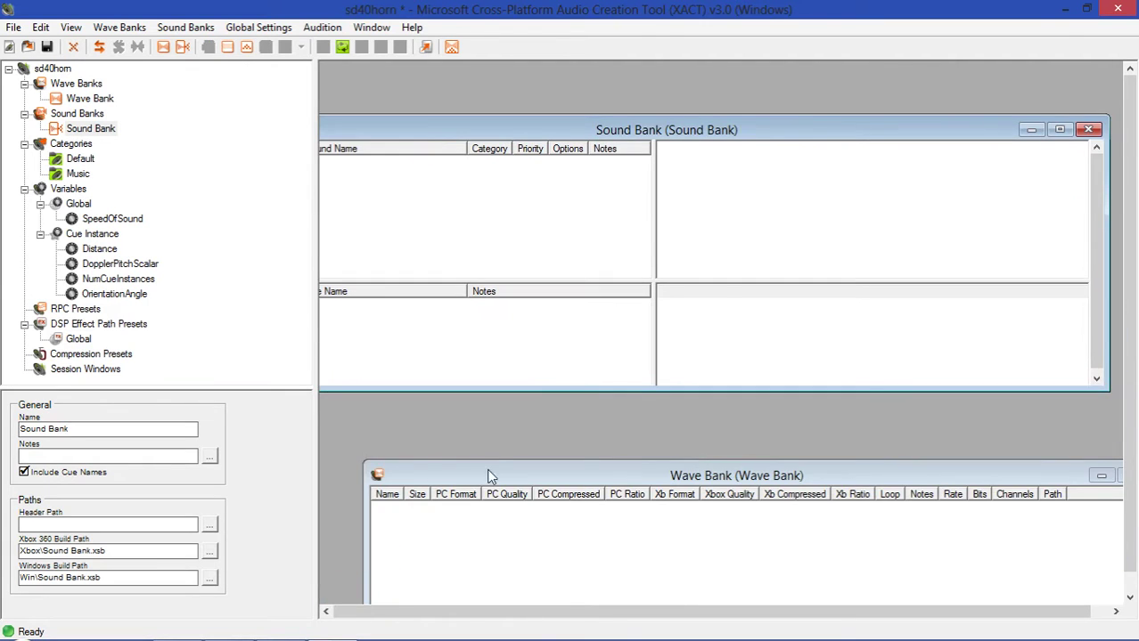
{"action": "left_click_drag", "start_coordinate": [479, 481], "coordinate": [451, 346]}
{"action": "left_click", "coordinate": [372, 28]}
{"action": "left_click", "coordinate": [373, 29]}
{"action": "left_click", "coordinate": [372, 28]}
{"action": "left_click", "coordinate": [395, 90]}
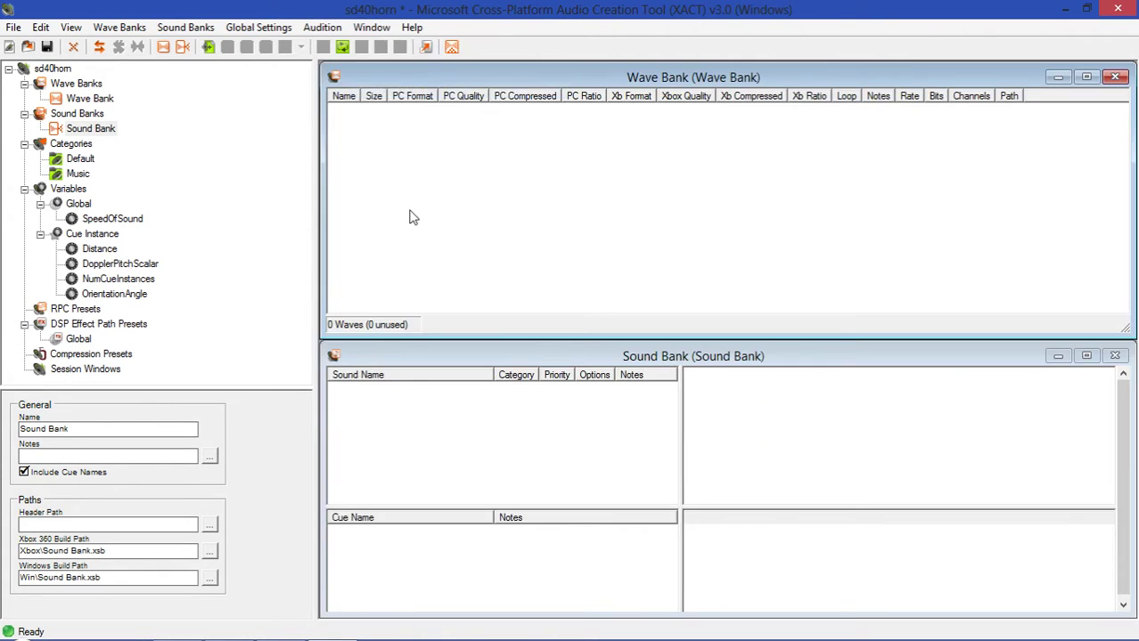
- Start inserting wave files into the empty Wave Bank and browse to the Program Files (x86) folder on drive C
{"action": "right_click", "coordinate": [524, 160]}
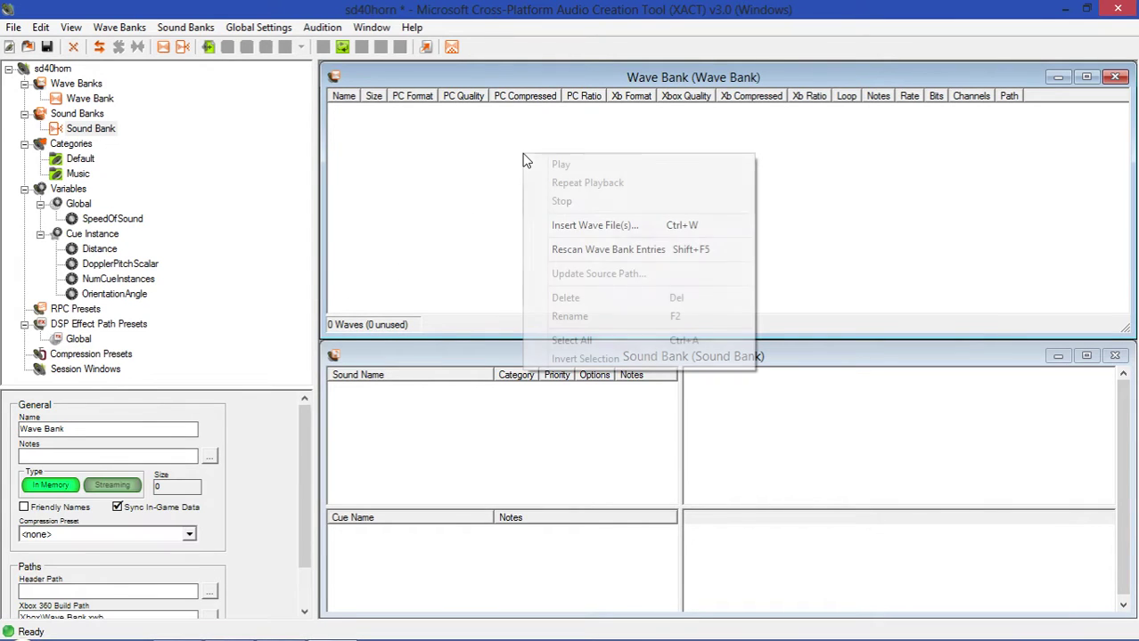
{"action": "left_click", "coordinate": [636, 229]}
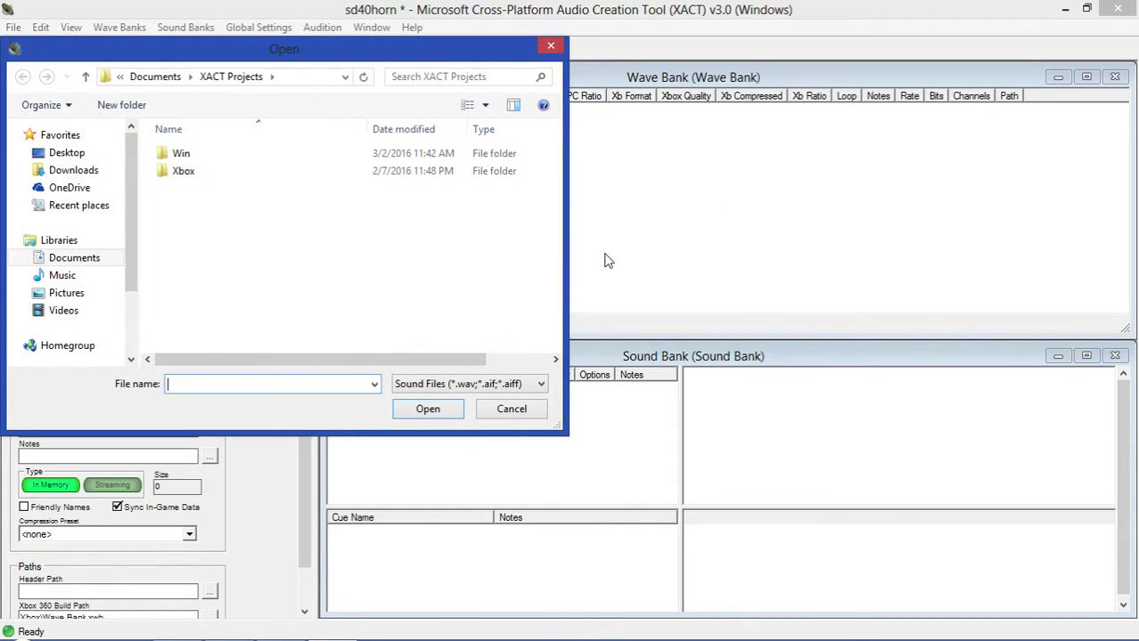
{"action": "scroll", "coordinate": [133, 207], "scroll_direction": "down", "scroll_amount": 3}
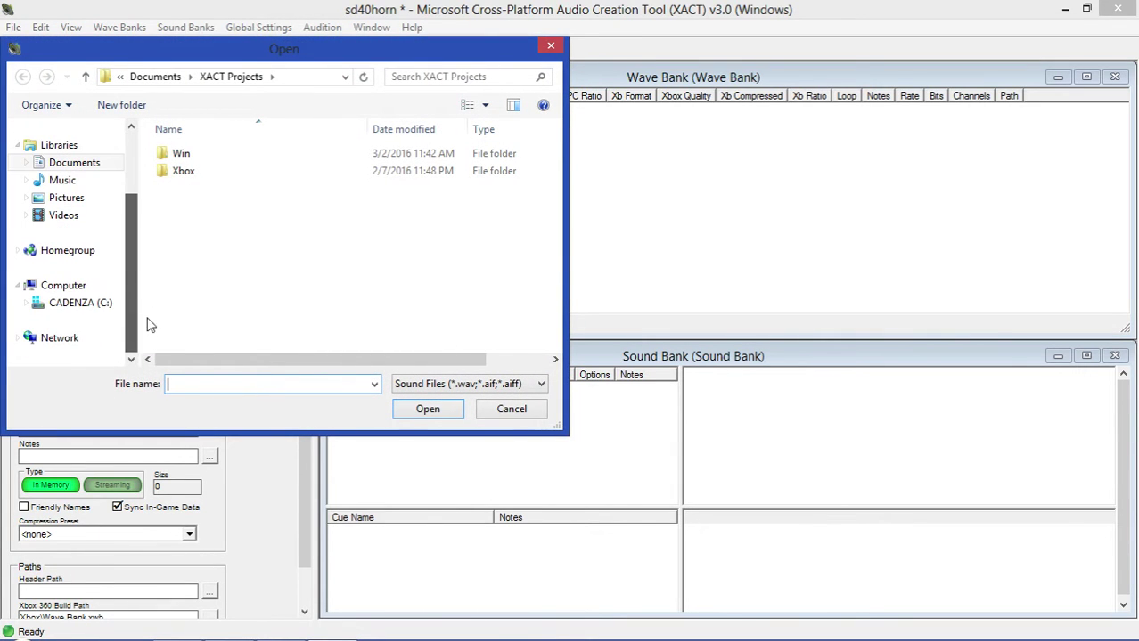
{"action": "left_click", "coordinate": [499, 384]}
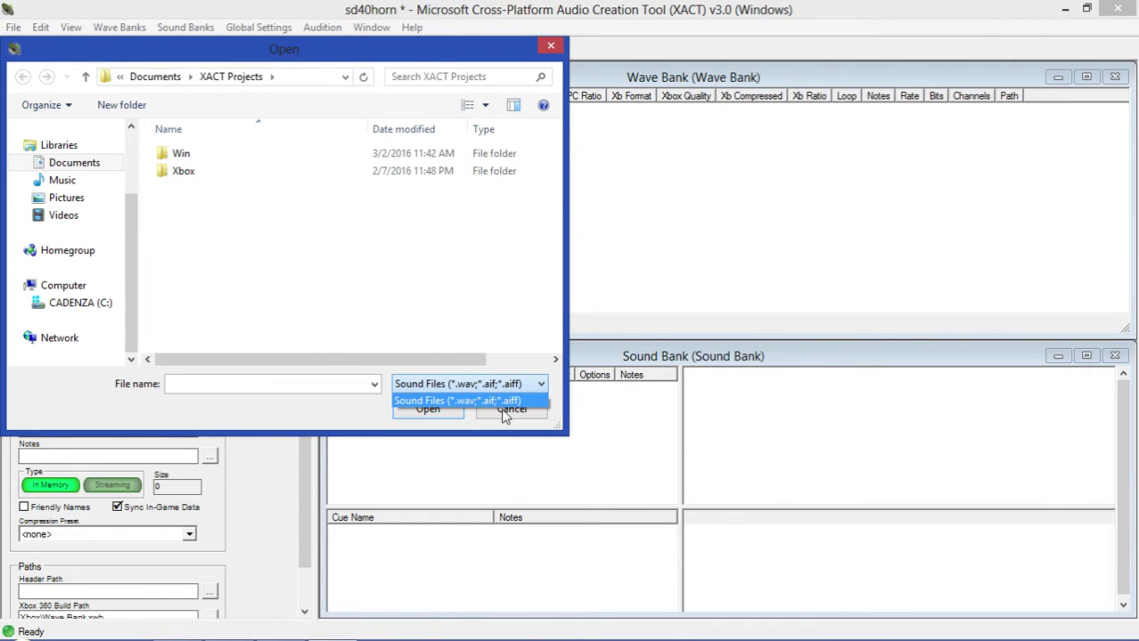
{"action": "left_click", "coordinate": [103, 305]}
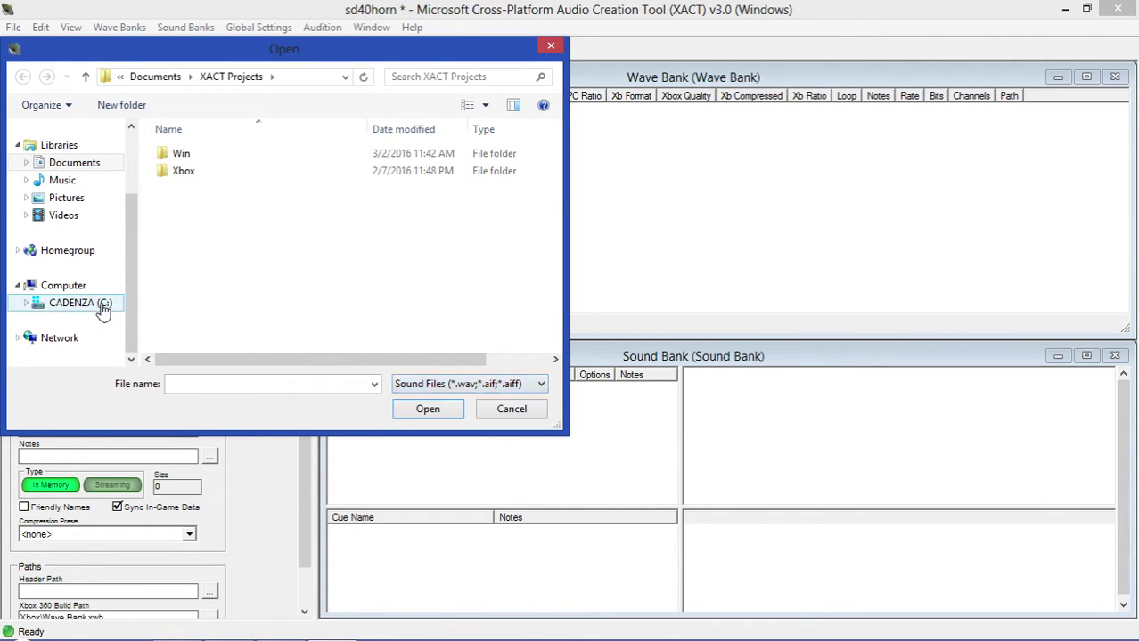
{"action": "left_click", "coordinate": [103, 306]}
{"action": "scroll", "coordinate": [287, 249], "scroll_direction": "down", "scroll_amount": 5}
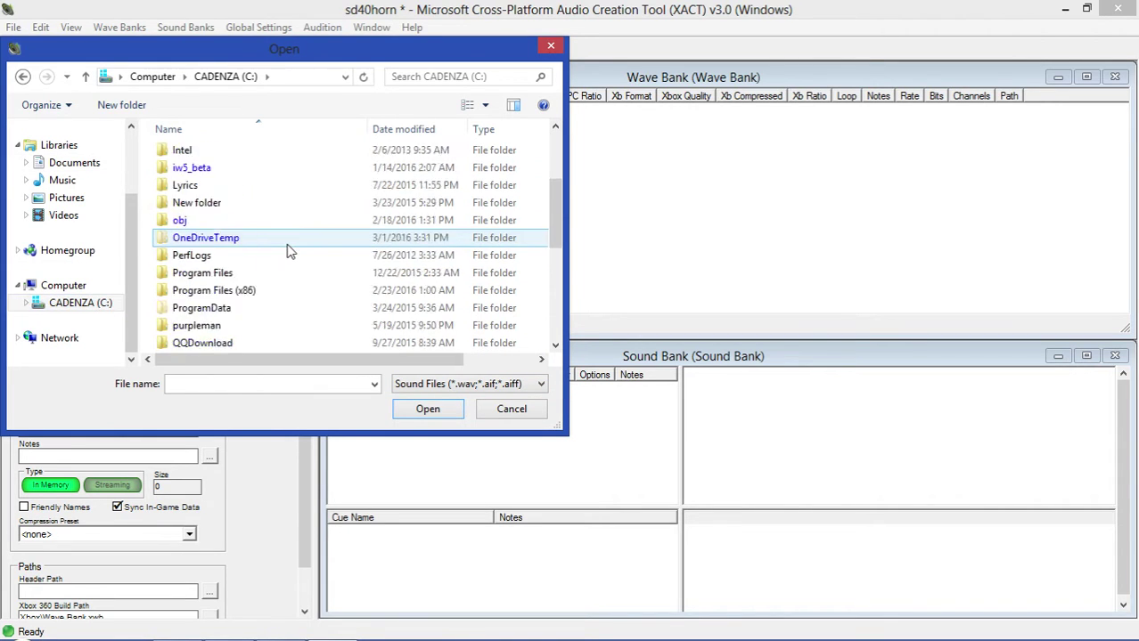
{"action": "double_click", "coordinate": [298, 186]}
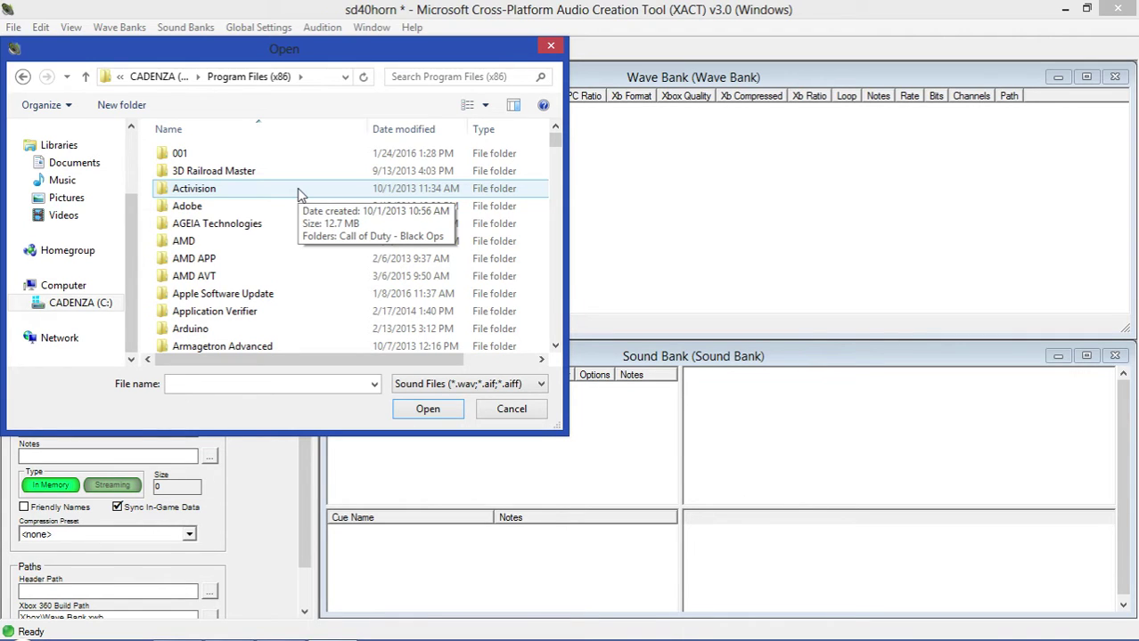
- Browse from Program Files (x86) to the Microsoft Games\Train Simulator\TRAINS\TRAINSET folder
{"action": "scroll", "coordinate": [299, 194], "scroll_direction": "down", "scroll_amount": 12}
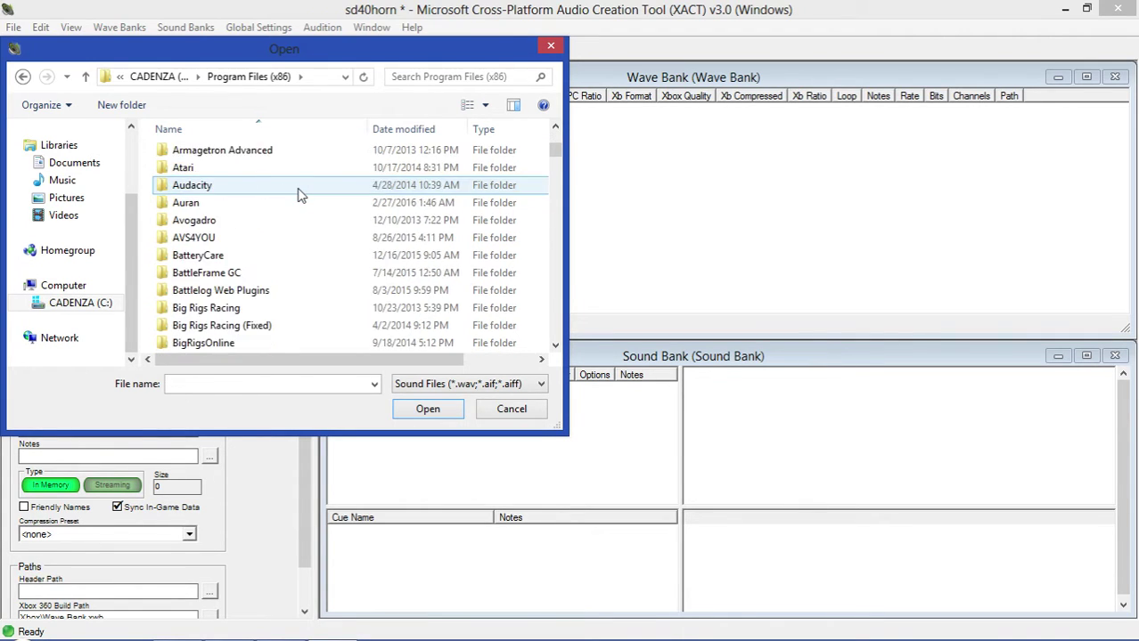
{"action": "scroll", "coordinate": [299, 194], "scroll_direction": "down", "scroll_amount": 20}
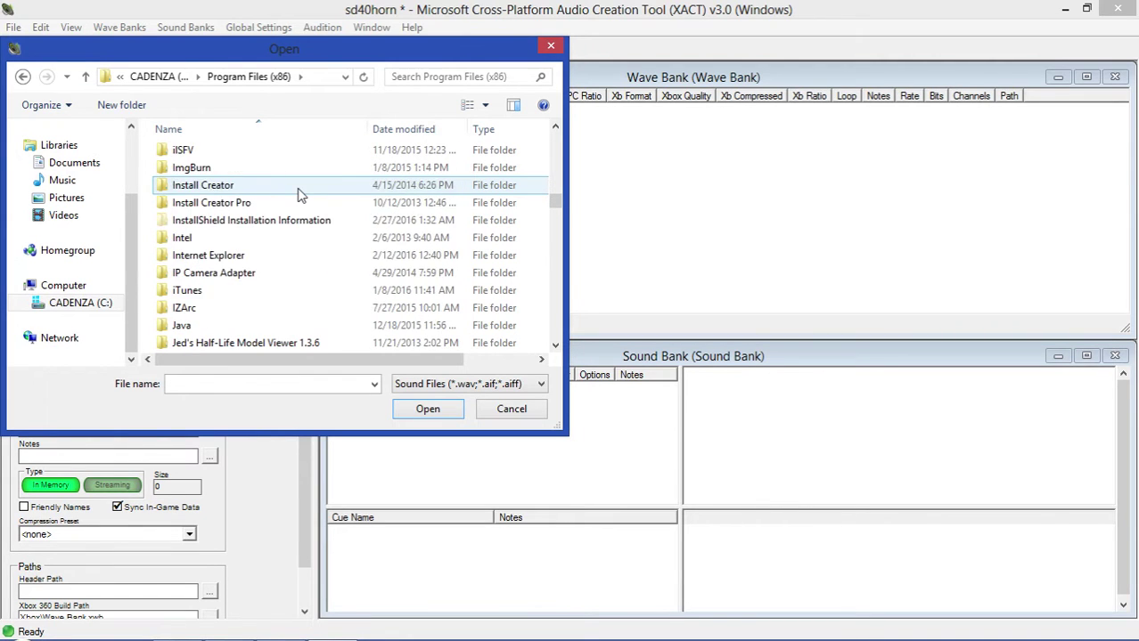
{"action": "scroll", "coordinate": [258, 267], "scroll_direction": "down", "scroll_amount": 3}
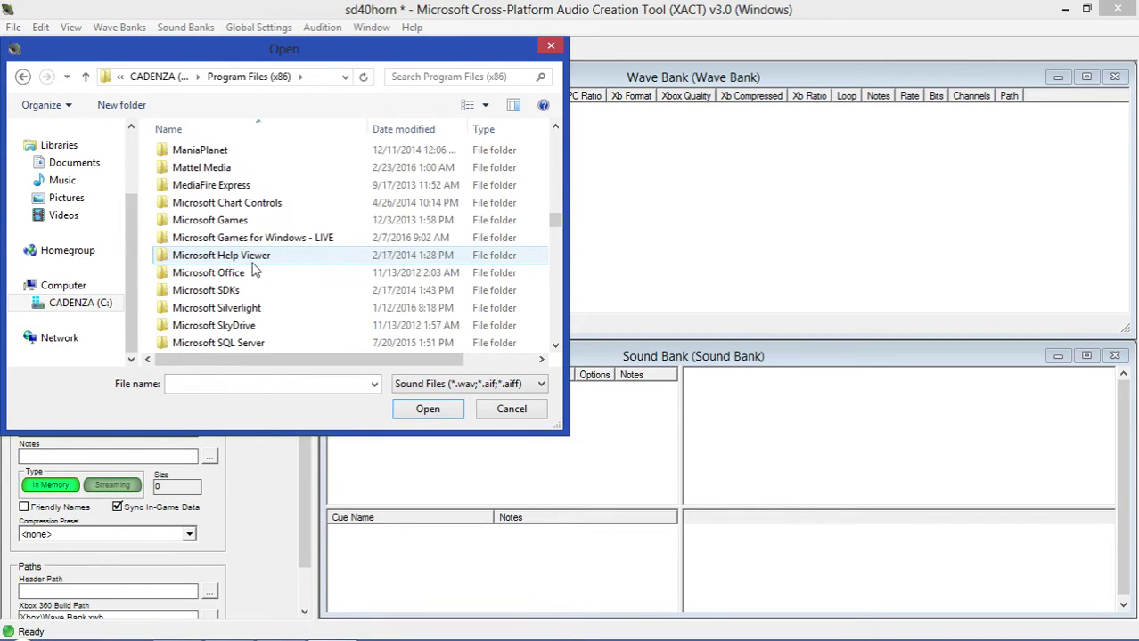
{"action": "double_click", "coordinate": [268, 220]}
{"action": "double_click", "coordinate": [254, 173]}
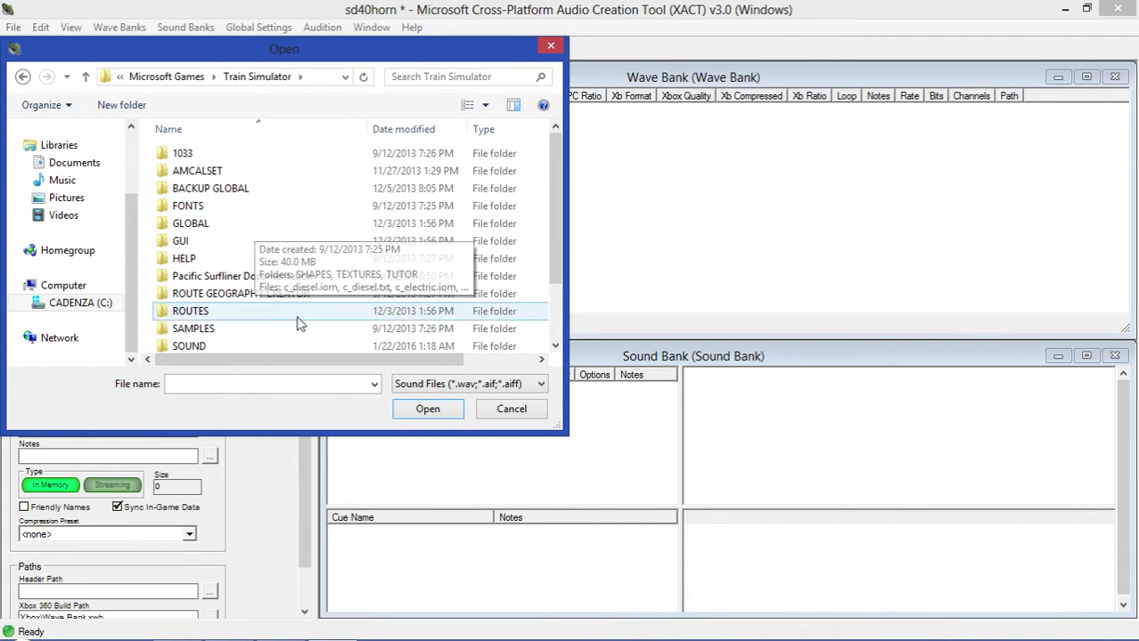
{"action": "scroll", "coordinate": [310, 272], "scroll_direction": "down", "scroll_amount": 2}
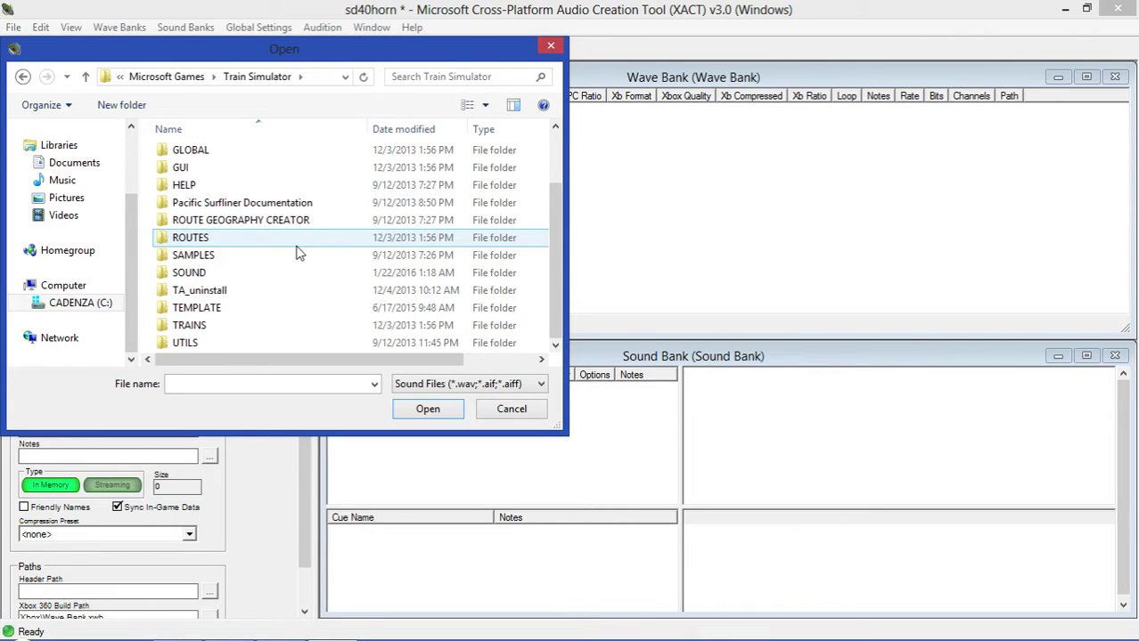
{"action": "double_click", "coordinate": [221, 323]}
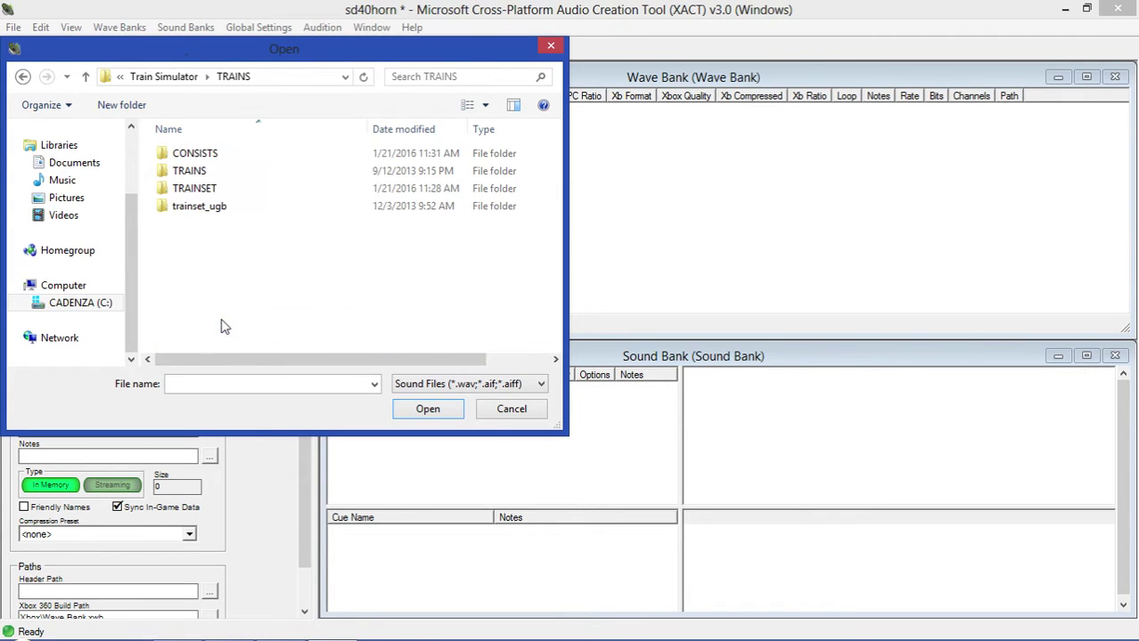
{"action": "left_click", "coordinate": [234, 194]}
{"action": "double_click", "coordinate": [234, 194]}
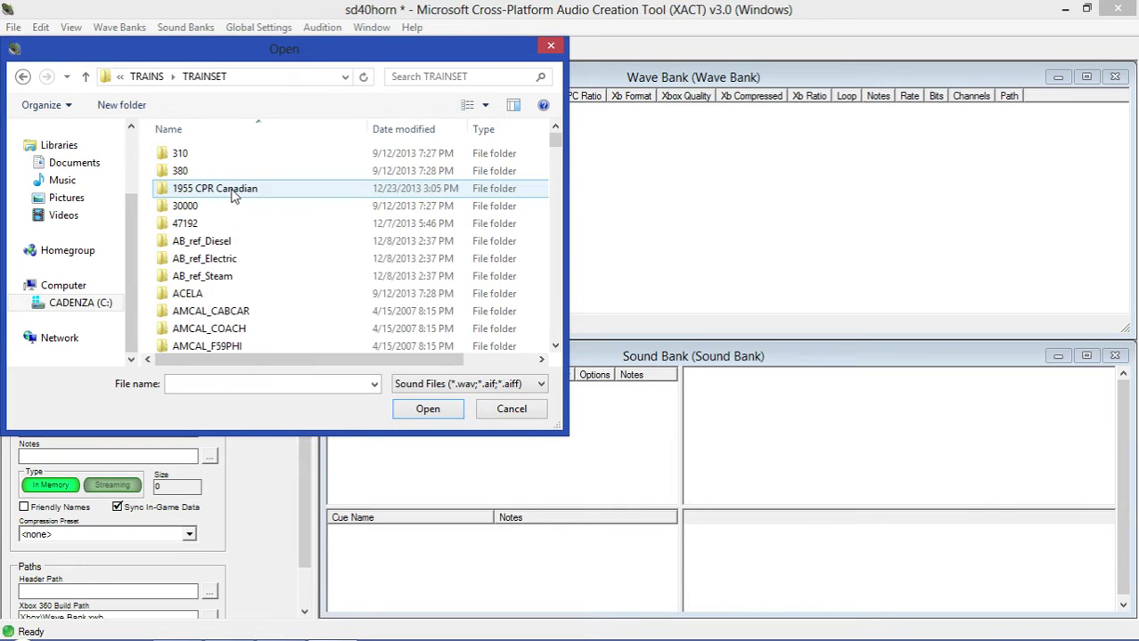
- Find the SD402 folder in TRAINSET and open its SOUND subfolder
{"action": "scroll", "coordinate": [234, 191], "scroll_direction": "down", "scroll_amount": 5}
{"action": "left_click", "coordinate": [293, 76]}
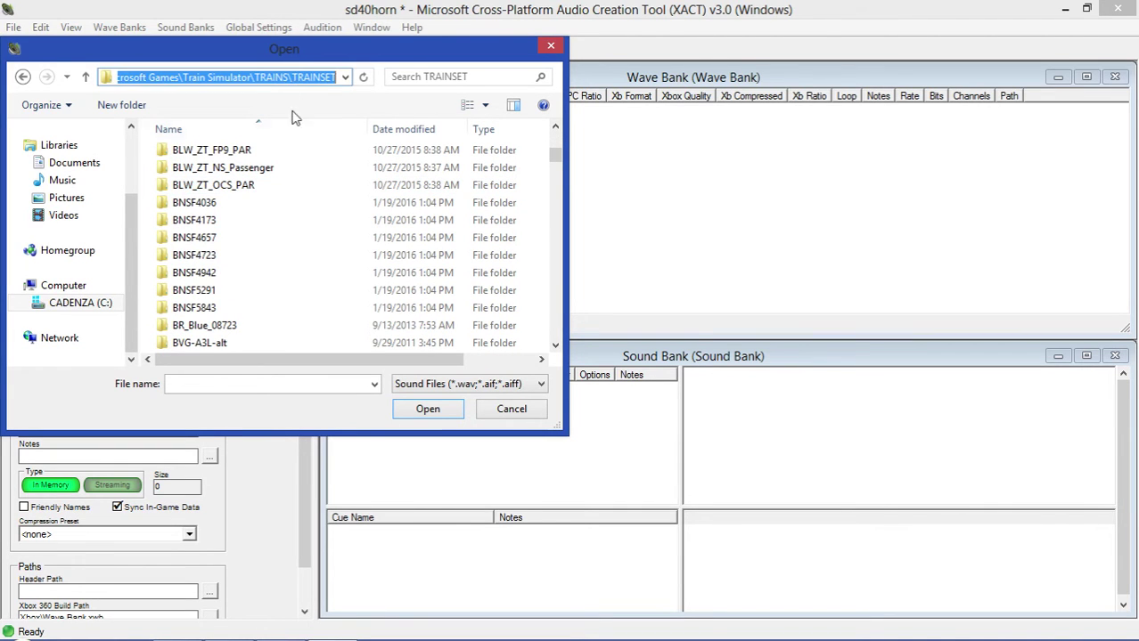
{"action": "left_click", "coordinate": [279, 211]}
{"action": "scroll", "coordinate": [279, 212], "scroll_direction": "down", "scroll_amount": 10}
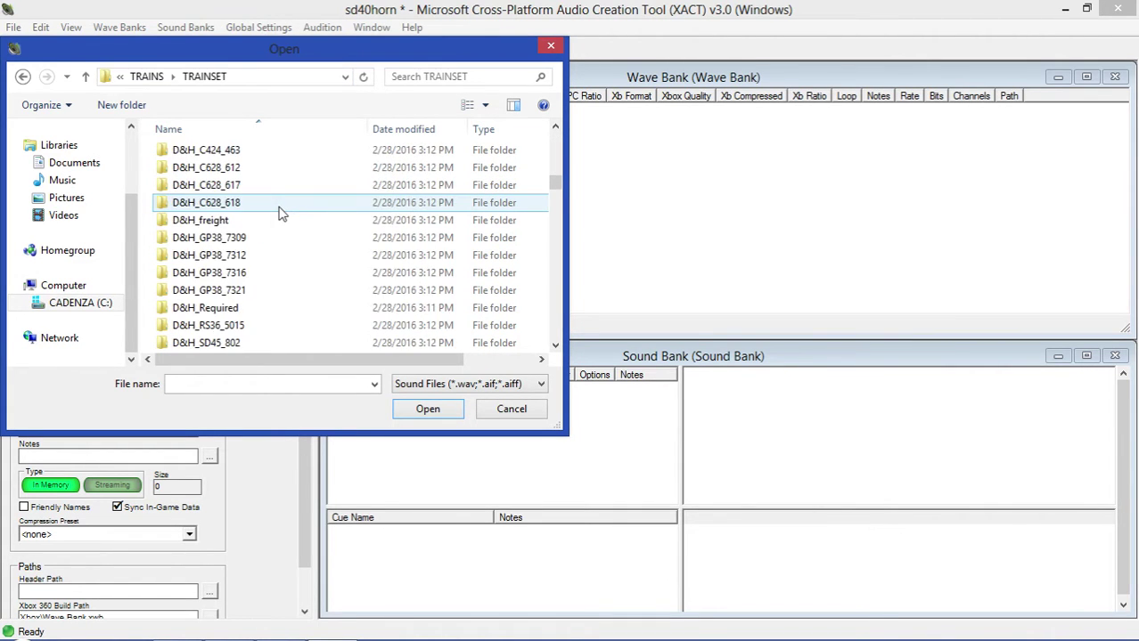
{"action": "scroll", "coordinate": [279, 212], "scroll_direction": "down", "scroll_amount": 20}
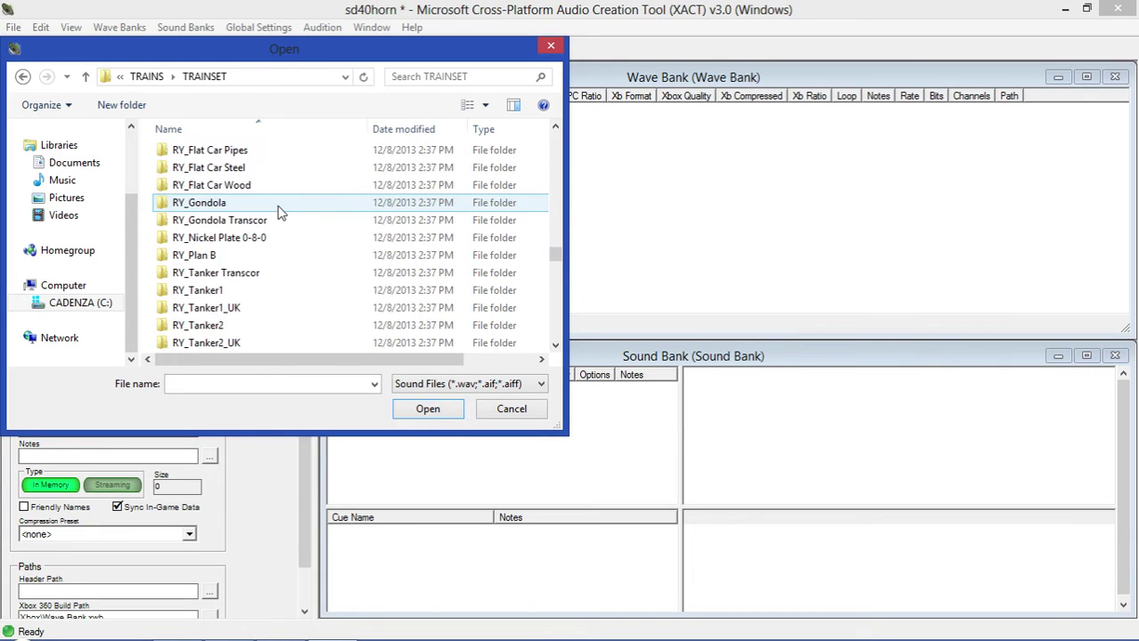
{"action": "scroll", "coordinate": [279, 212], "scroll_direction": "down", "scroll_amount": 10}
{"action": "scroll", "coordinate": [279, 212], "scroll_direction": "up", "scroll_amount": 4}
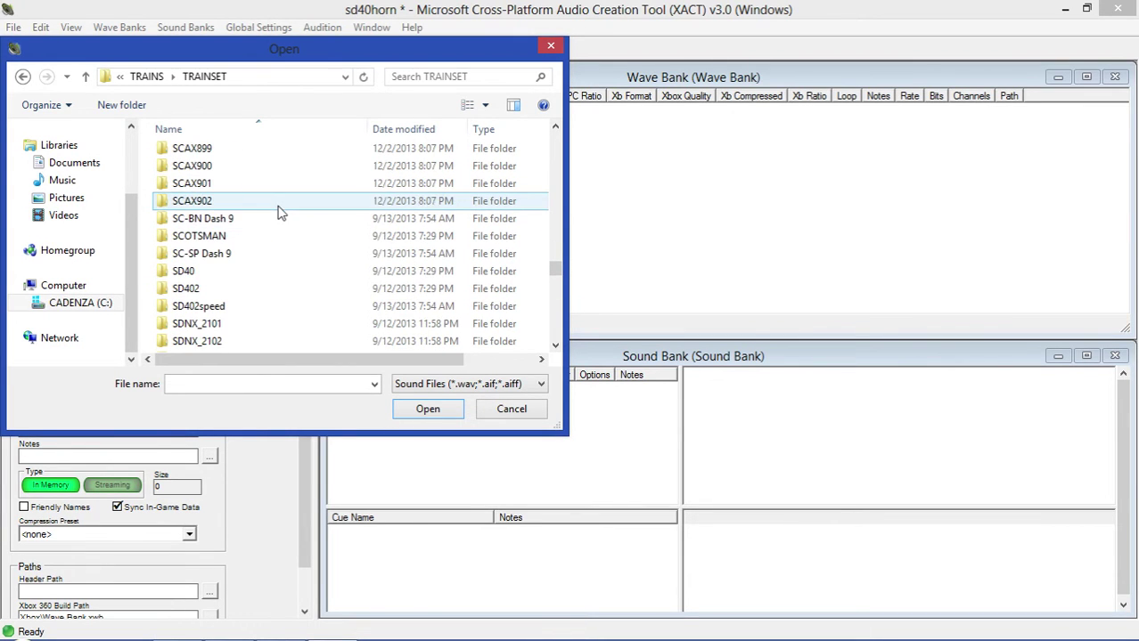
{"action": "double_click", "coordinate": [250, 292]}
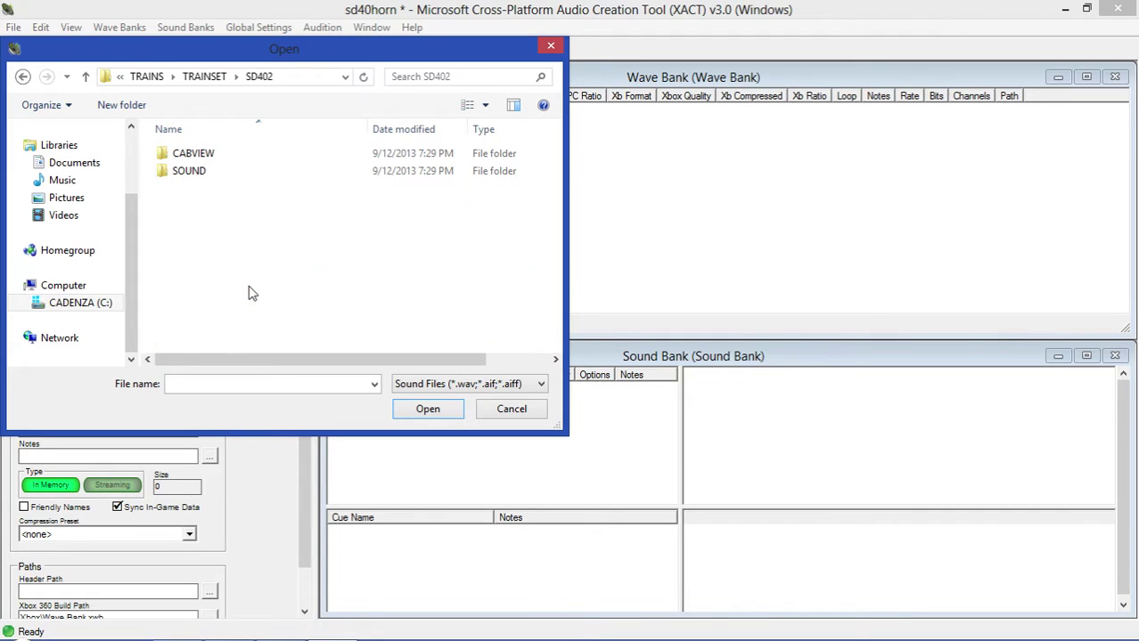
{"action": "double_click", "coordinate": [276, 173]}
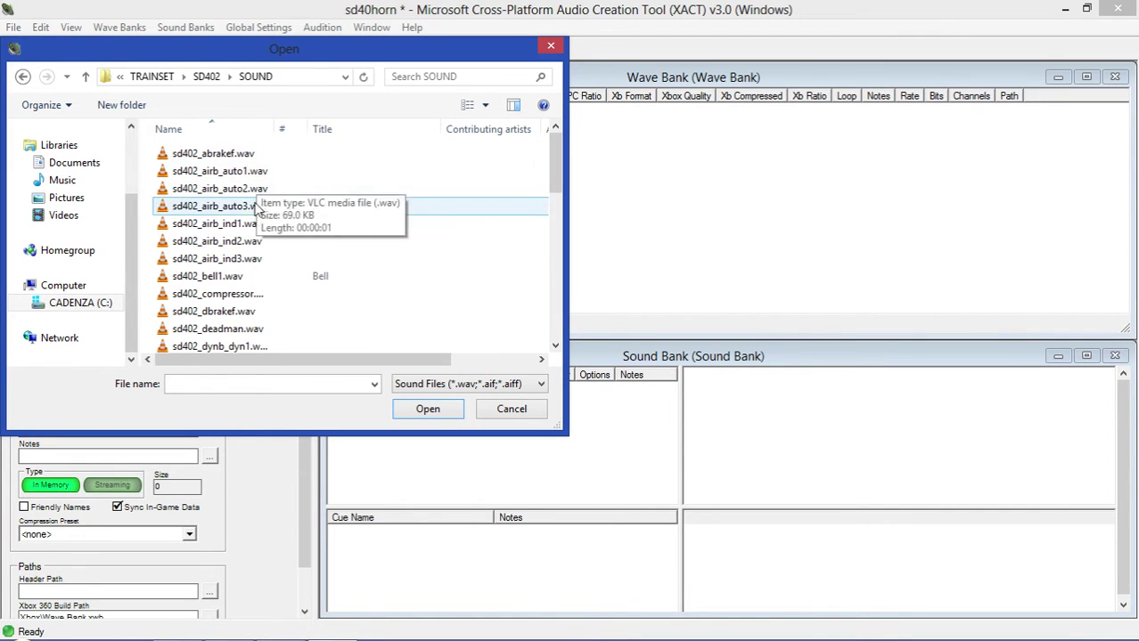
- Insert sd402_horn1.wav from the SD402 SOUND folder into the Wave Bank
{"action": "scroll", "coordinate": [259, 218], "scroll_direction": "down", "scroll_amount": 4}
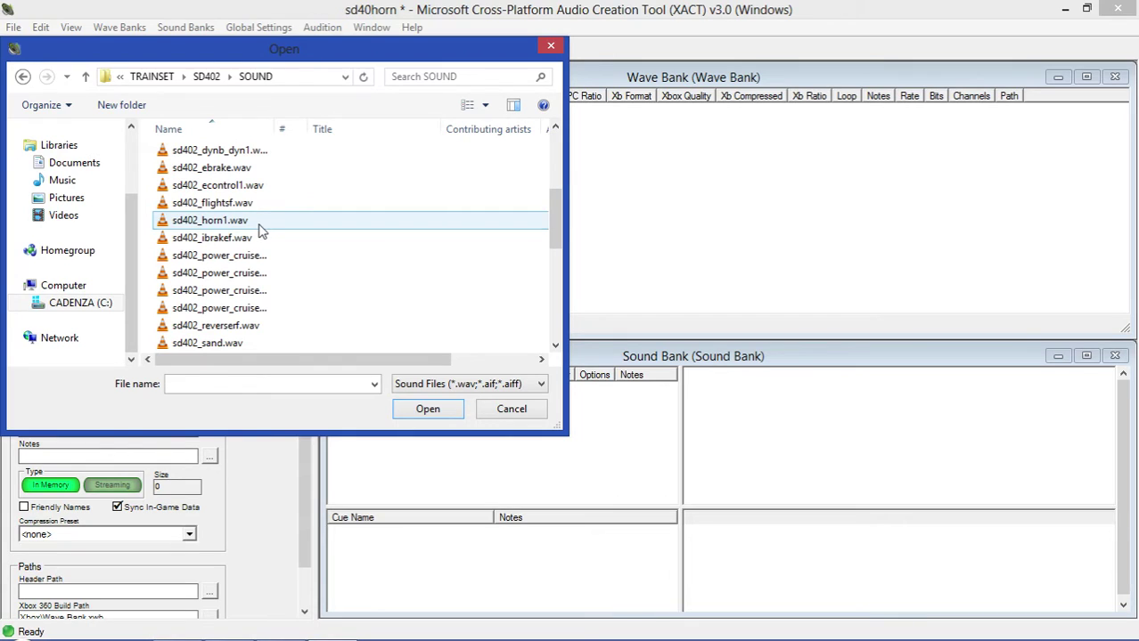
{"action": "left_click", "coordinate": [261, 231]}
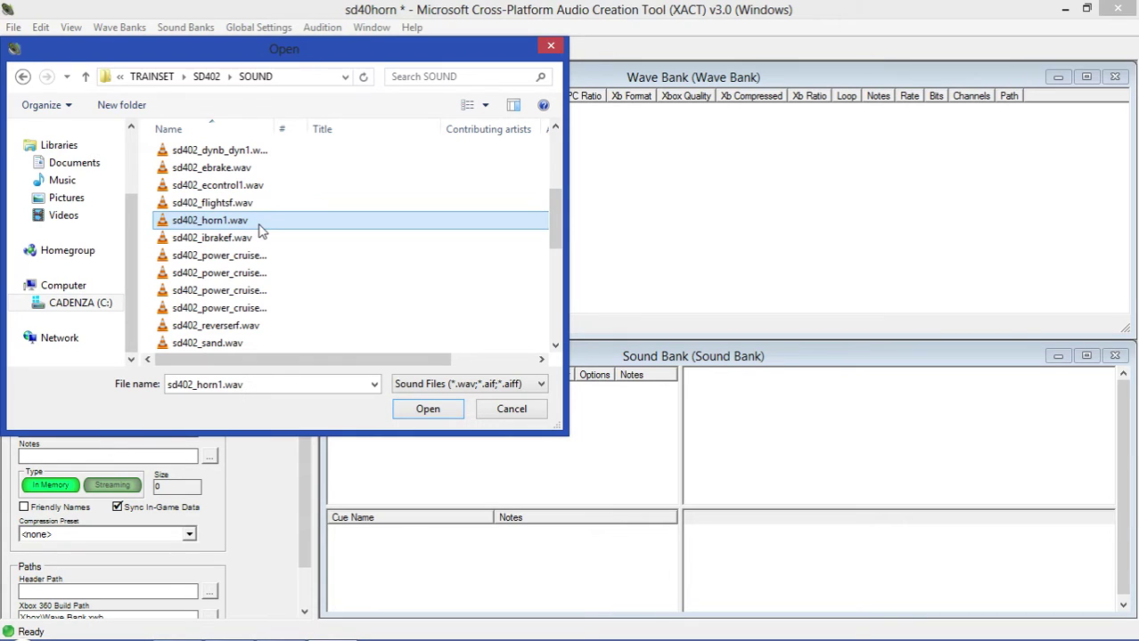
{"action": "left_click", "coordinate": [430, 410]}
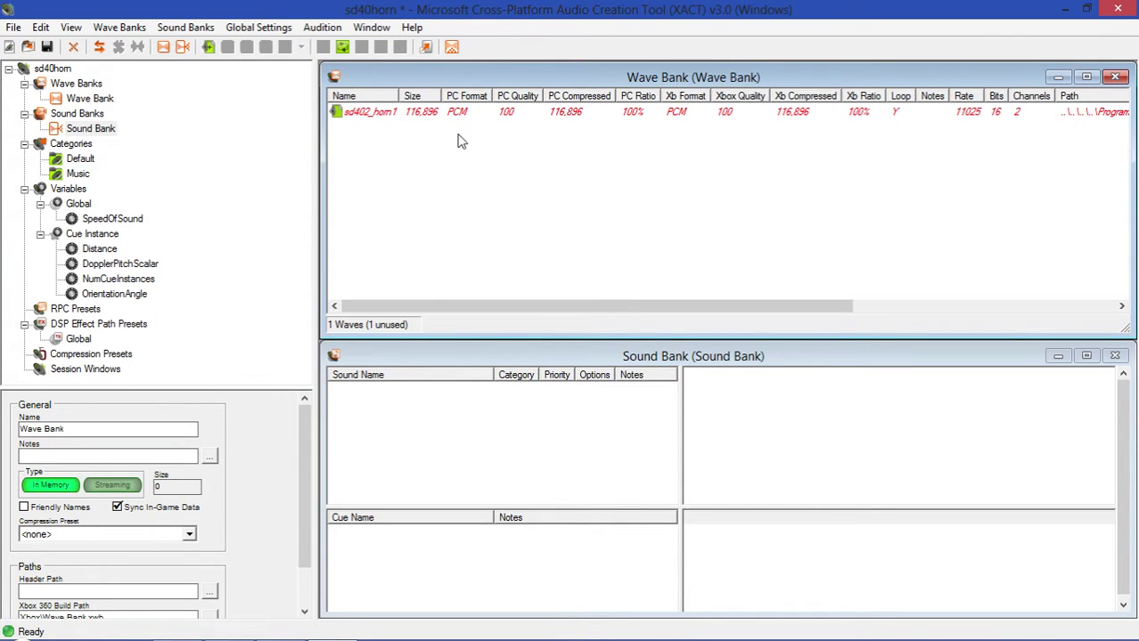
- Swap the positions of the Wave Bank and Sound Bank windows, and tile both horizontally again
{"action": "left_click_drag", "start_coordinate": [513, 80], "coordinate": [516, 427]}
{"action": "left_click_drag", "start_coordinate": [521, 358], "coordinate": [520, 73]}
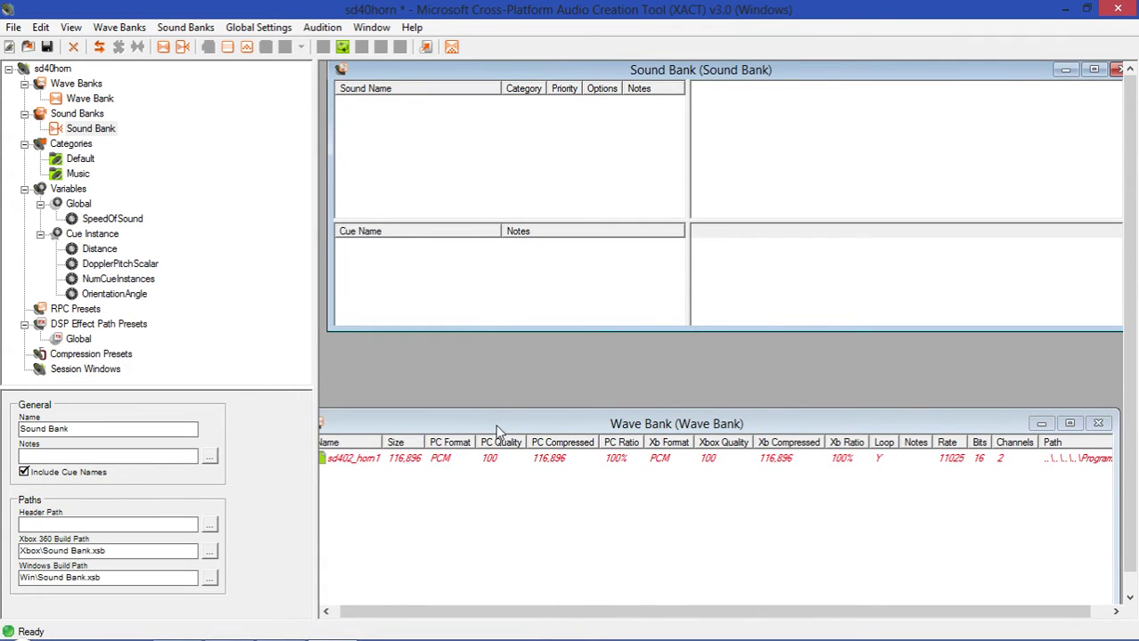
{"action": "left_click_drag", "start_coordinate": [517, 424], "coordinate": [522, 345]}
{"action": "left_click", "coordinate": [371, 26]}
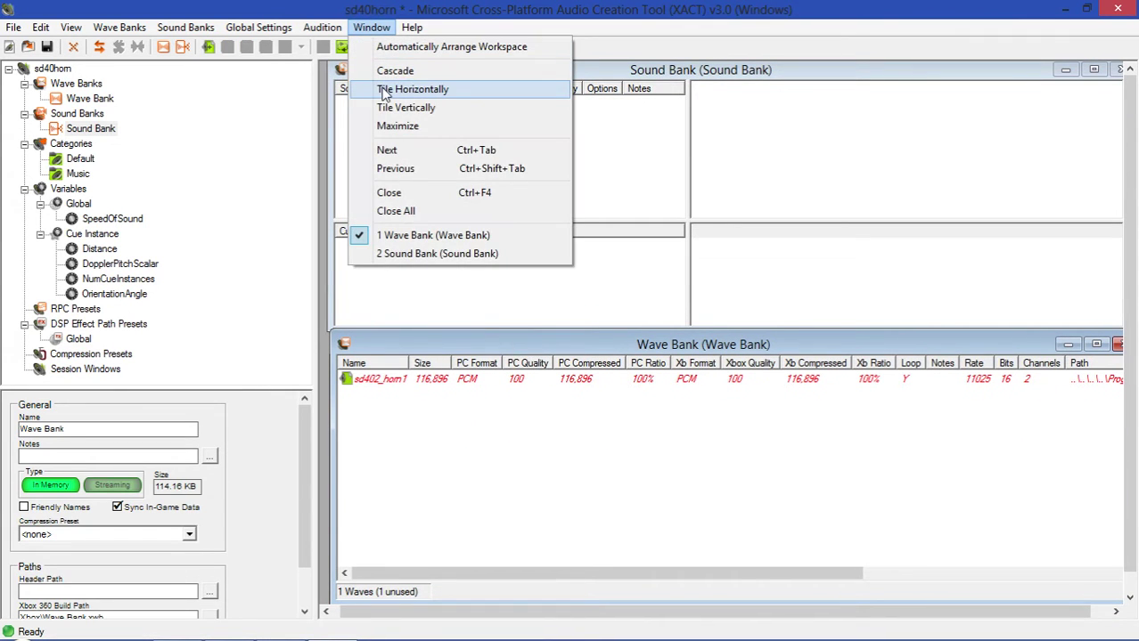
{"action": "left_click", "coordinate": [385, 89]}
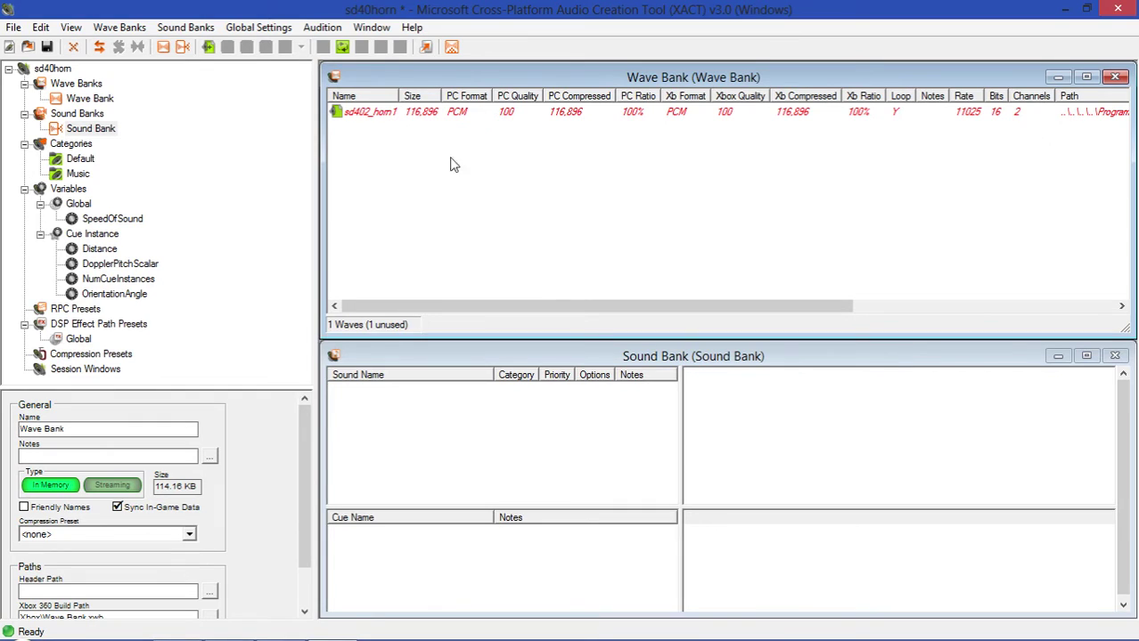
{"action": "left_click", "coordinate": [367, 117]}
{"action": "left_click", "coordinate": [369, 199]}
{"action": "left_click", "coordinate": [21, 627]}
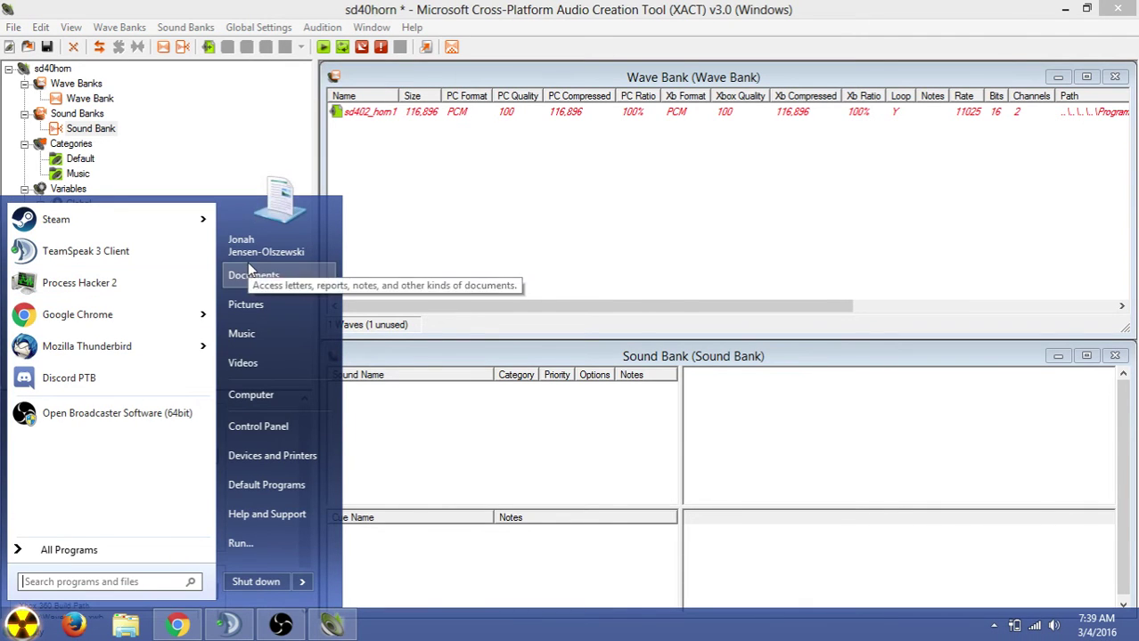
{"action": "left_click", "coordinate": [514, 237]}
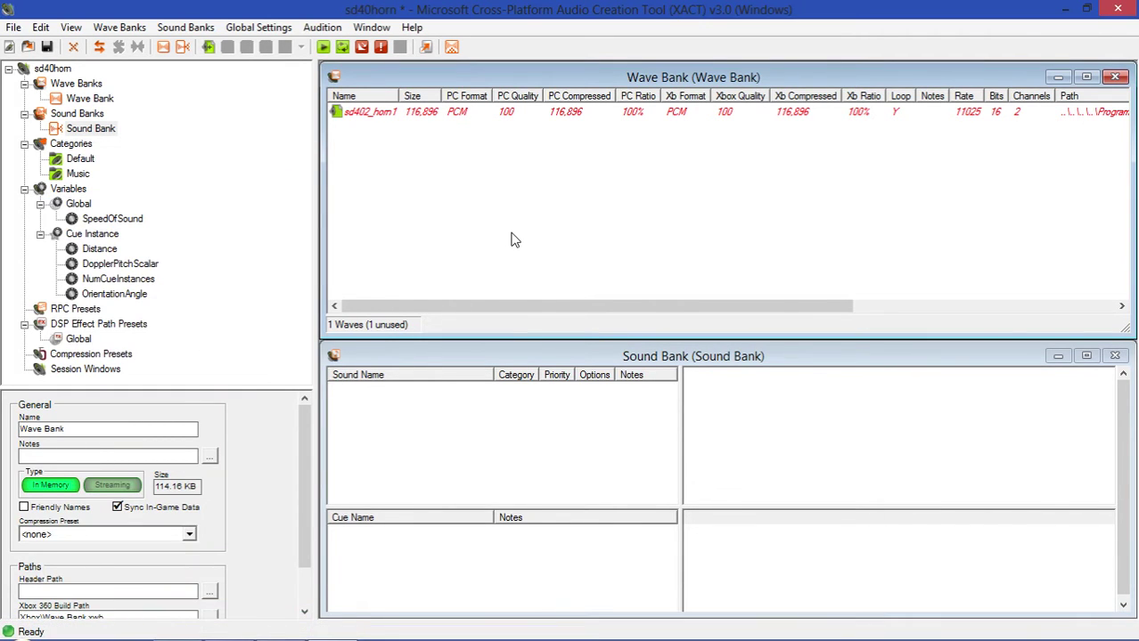
- Open the Downloads folder inside the user's personal folder in File Explorer
{"action": "mouse_move", "coordinate": [20, 634]}
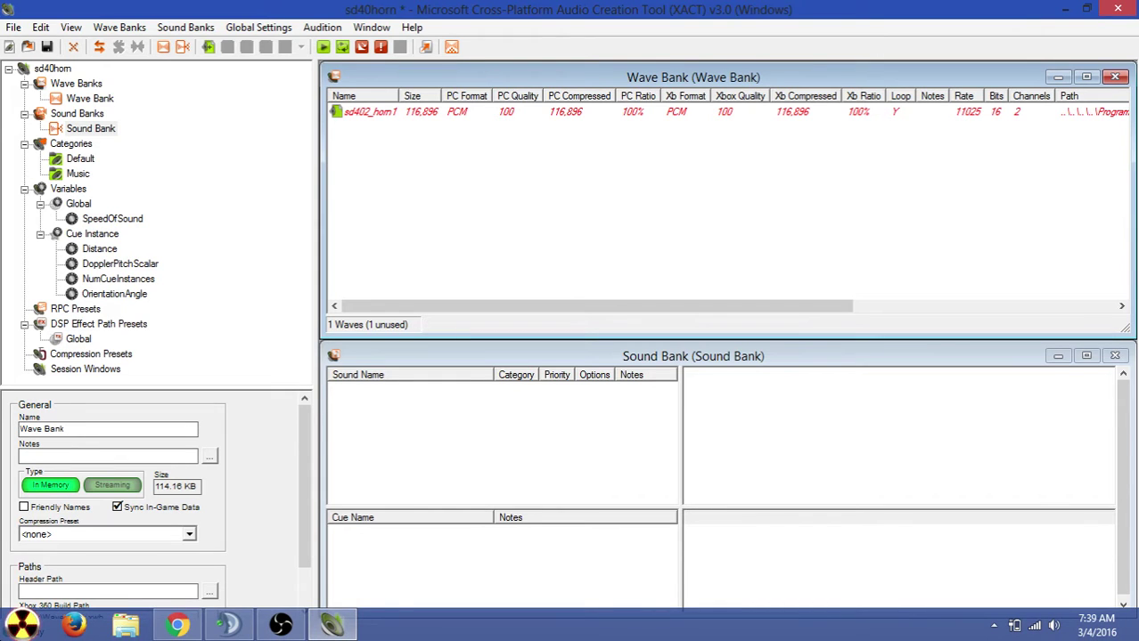
{"action": "left_click", "coordinate": [21, 627]}
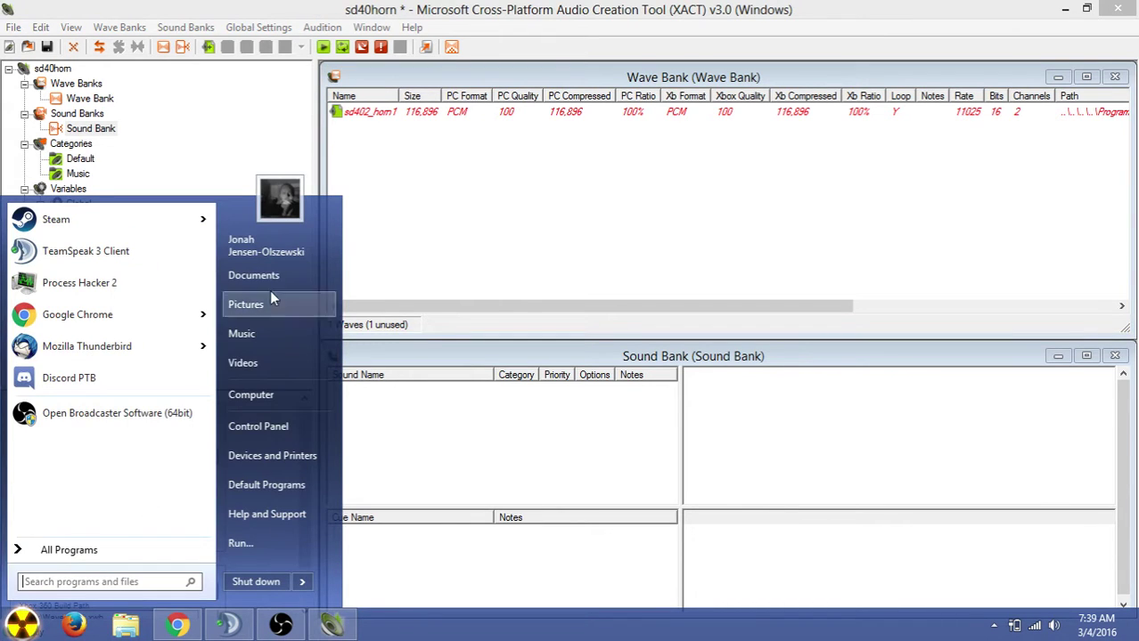
{"action": "left_click", "coordinate": [289, 253]}
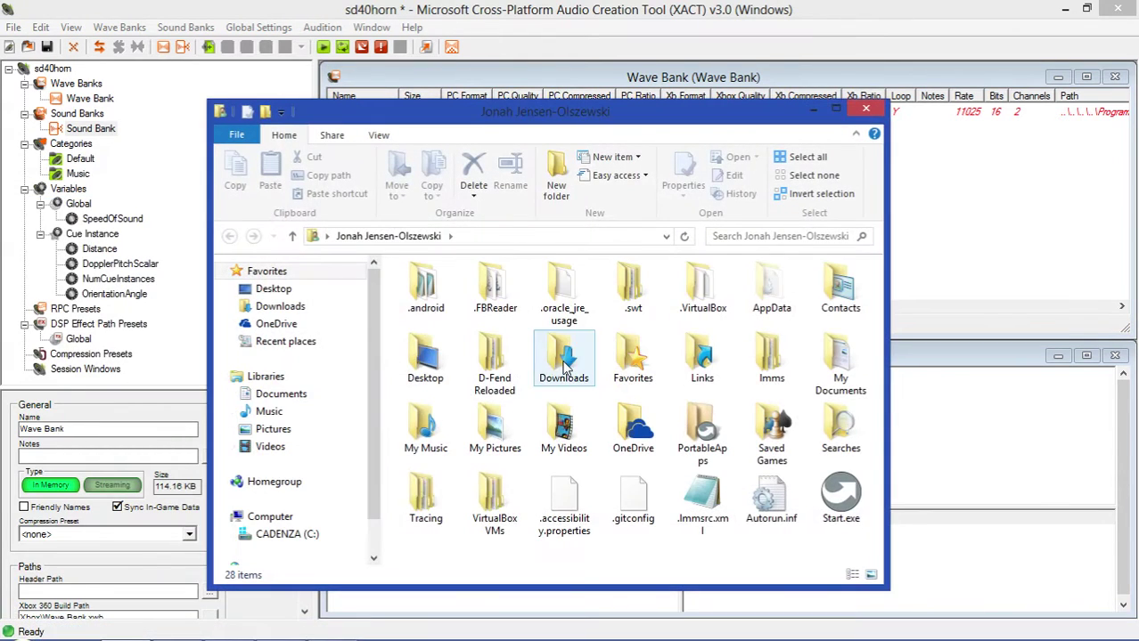
{"action": "double_click", "coordinate": [563, 374]}
- Look through the "A NEW DOWNLOADS FOLDER IN CAPSLOCK" subfolder and return to Downloads
{"action": "double_click", "coordinate": [489, 307]}
{"action": "scroll", "coordinate": [488, 414], "scroll_direction": "down", "scroll_amount": 1}
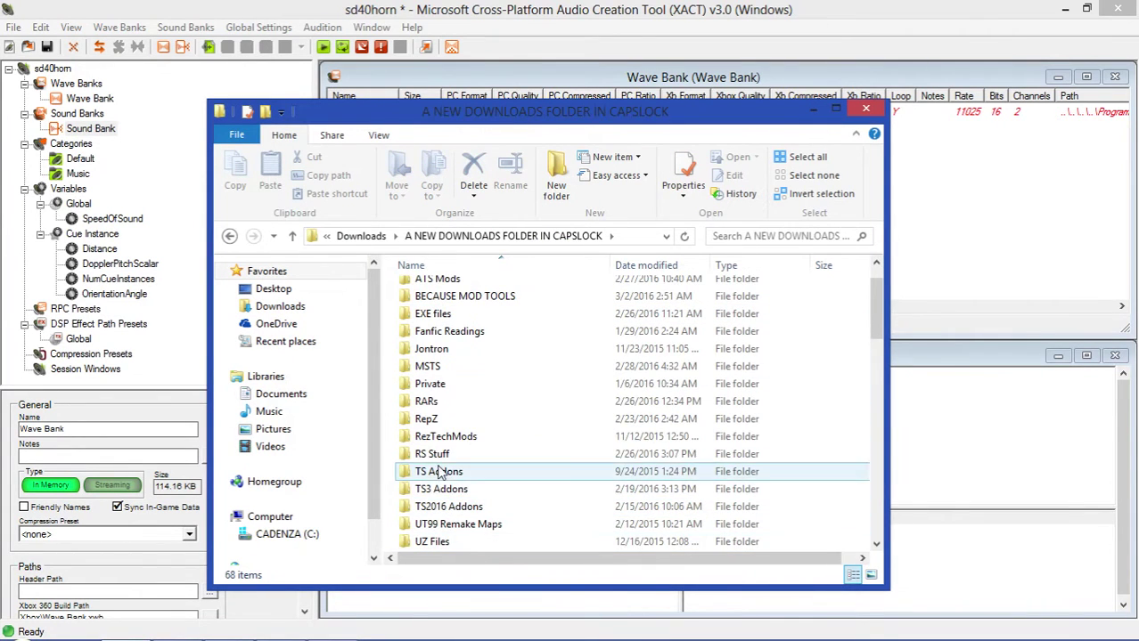
{"action": "scroll", "coordinate": [450, 352], "scroll_direction": "up", "scroll_amount": 1}
{"action": "scroll", "coordinate": [418, 401], "scroll_direction": "down", "scroll_amount": 8}
{"action": "left_click", "coordinate": [369, 237]}
- Open K5HL XSB Cues.txt from the Cues subfolder of "Run8 Audio (Needs Updating)" to examine the horn's cue names
{"action": "scroll", "coordinate": [559, 456], "scroll_direction": "down", "scroll_amount": 10}
{"action": "double_click", "coordinate": [560, 455]}
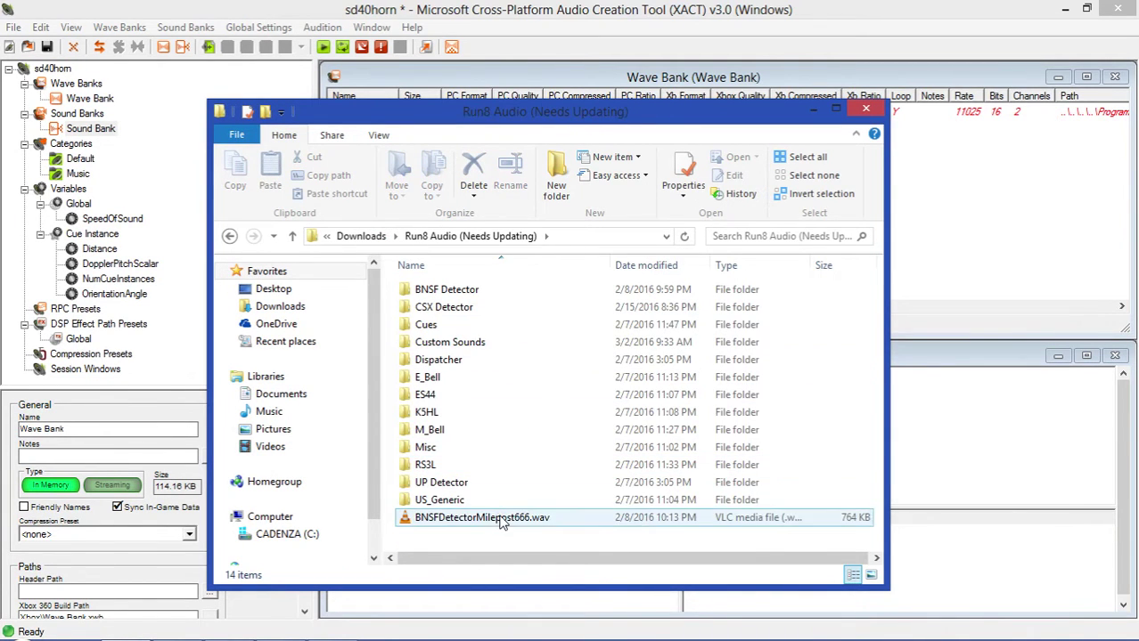
{"action": "double_click", "coordinate": [445, 325]}
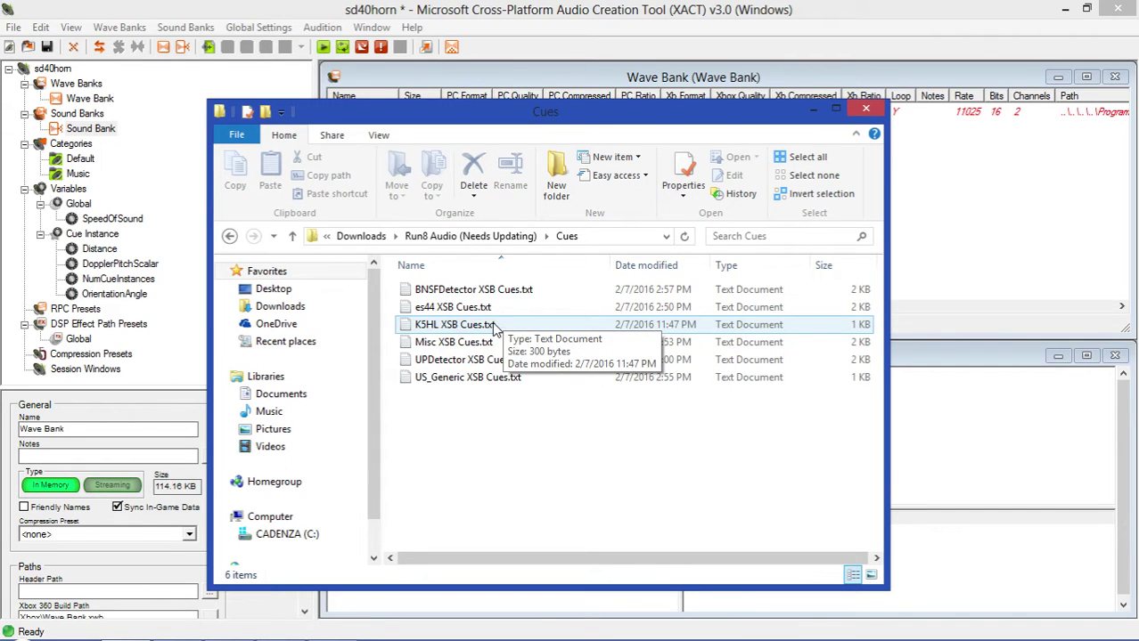
{"action": "double_click", "coordinate": [495, 326]}
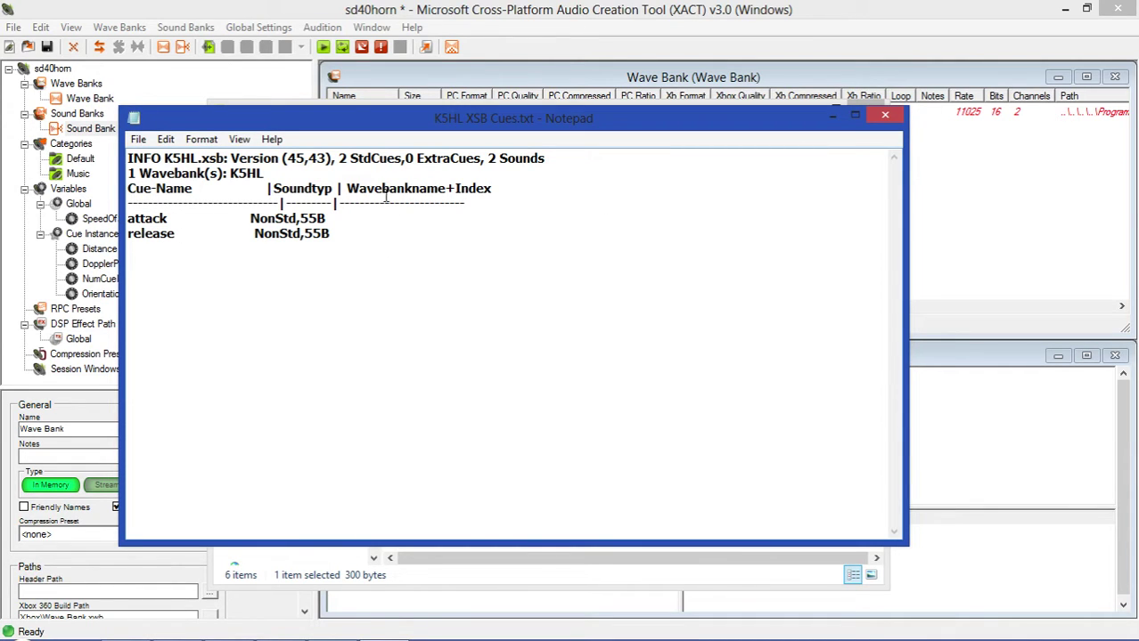
- Close K5HL XSB Cues.txt and the Cues folder window to return to the sd40horn project
{"action": "left_click_drag", "start_coordinate": [339, 153], "coordinate": [665, 145]}
{"action": "left_click", "coordinate": [538, 267]}
{"action": "left_click", "coordinate": [888, 116]}
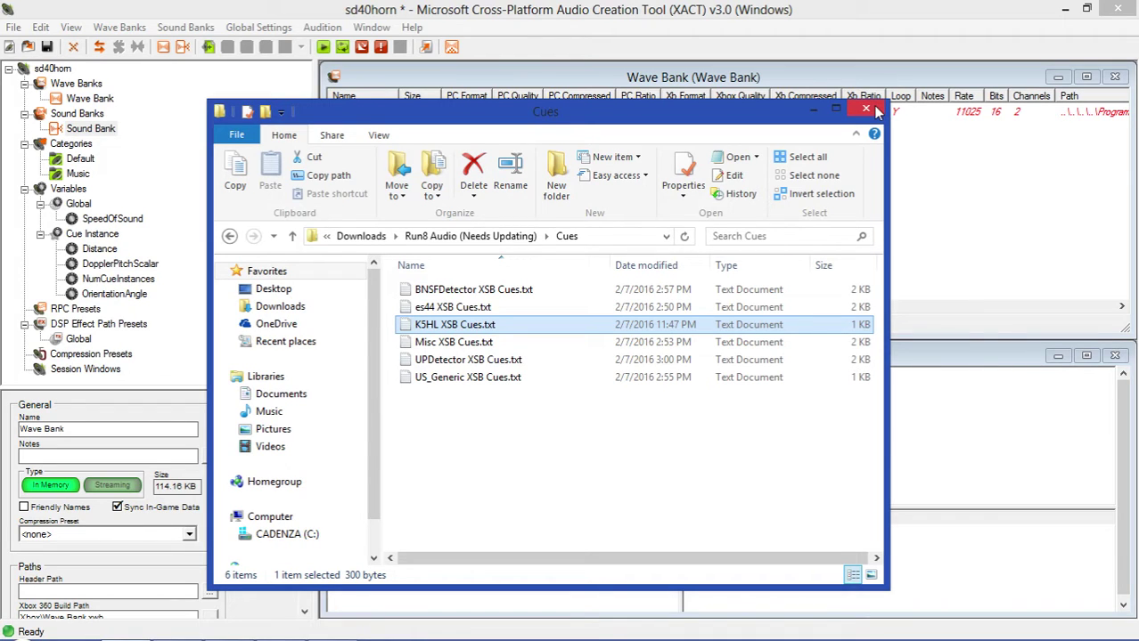
{"action": "left_click", "coordinate": [866, 109]}
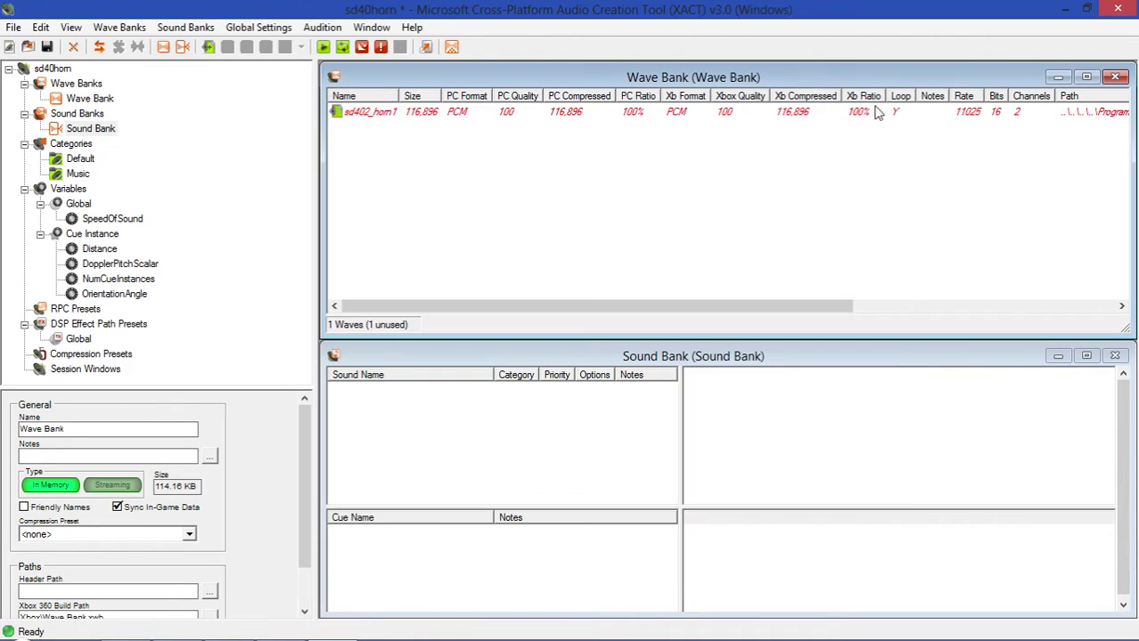
- Rename the sd402_horn1 wave in the Wave Bank to release
{"action": "left_click", "coordinate": [374, 114]}
{"action": "right_click", "coordinate": [374, 116]}
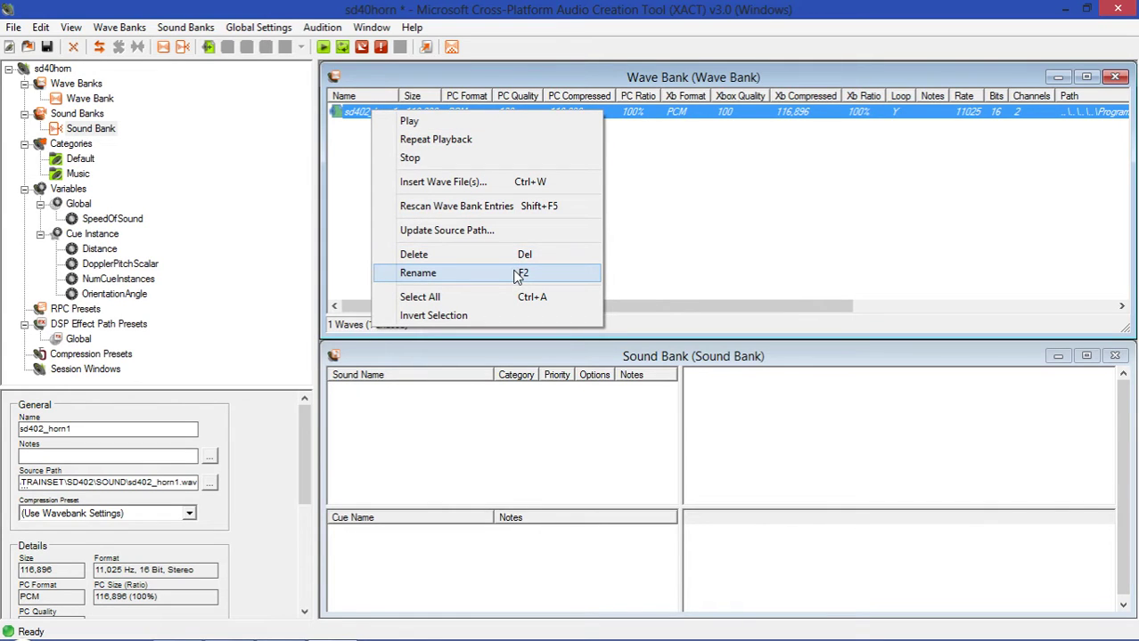
{"action": "left_click", "coordinate": [617, 145]}
{"action": "left_click", "coordinate": [371, 124]}
{"action": "right_click", "coordinate": [498, 111]}
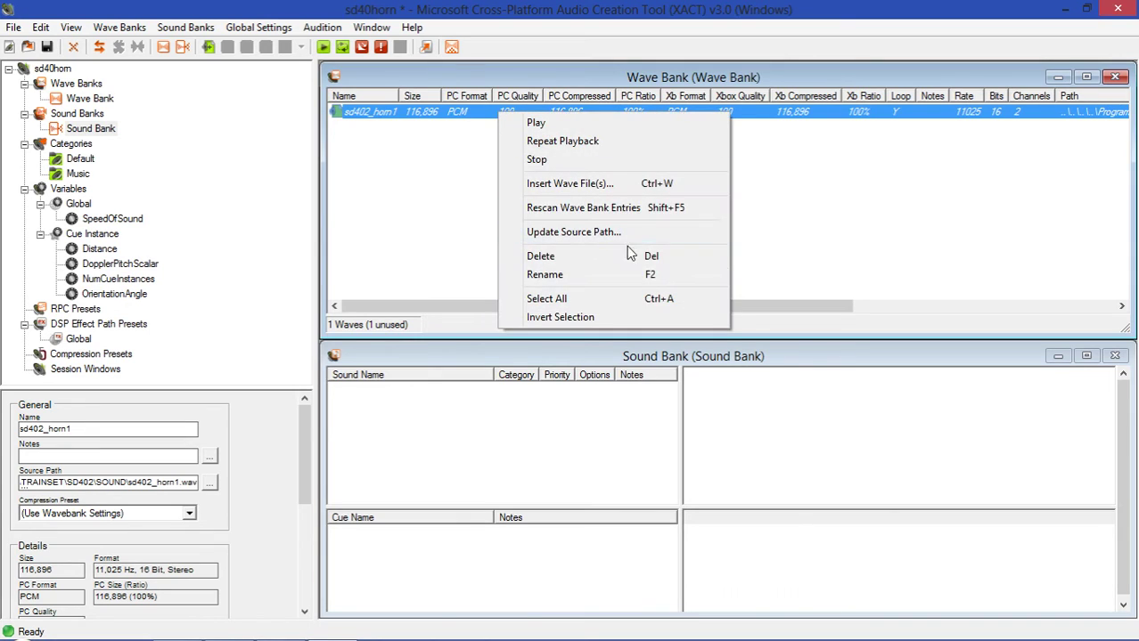
{"action": "left_click", "coordinate": [621, 278]}
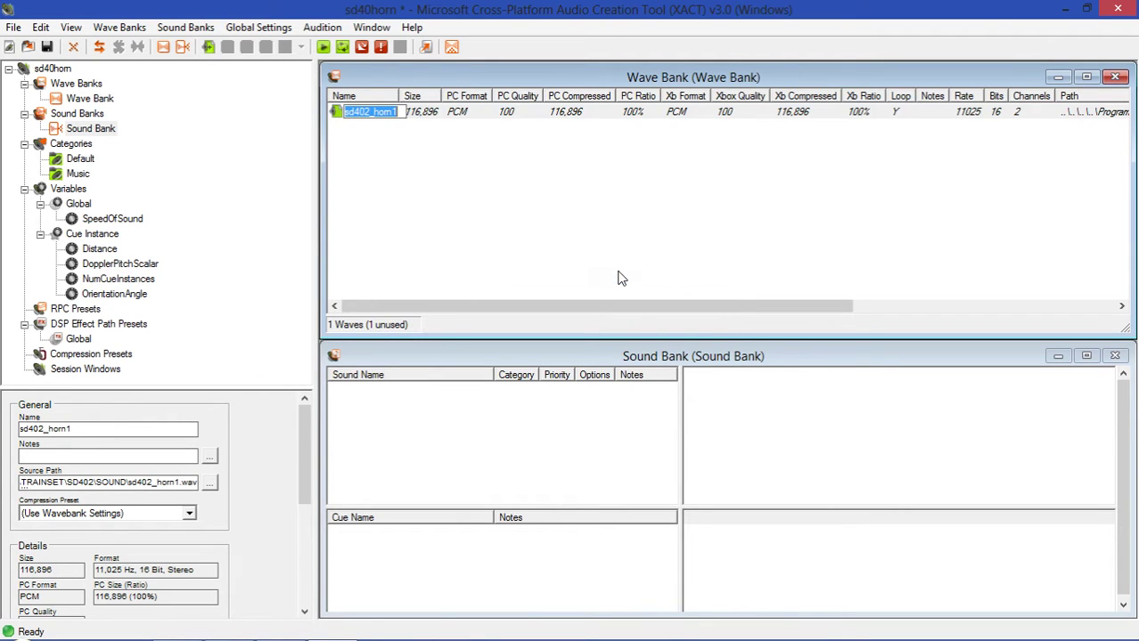
{"action": "type", "text": "rele"}
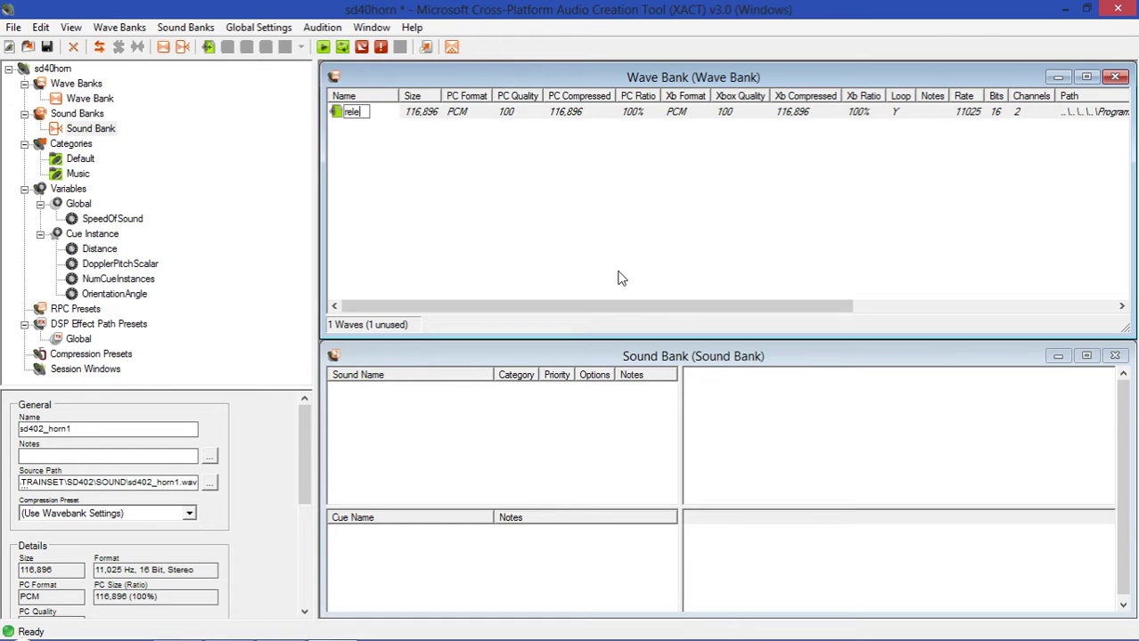
{"action": "type", "text": "ase"}
{"action": "key", "text": "Return"}
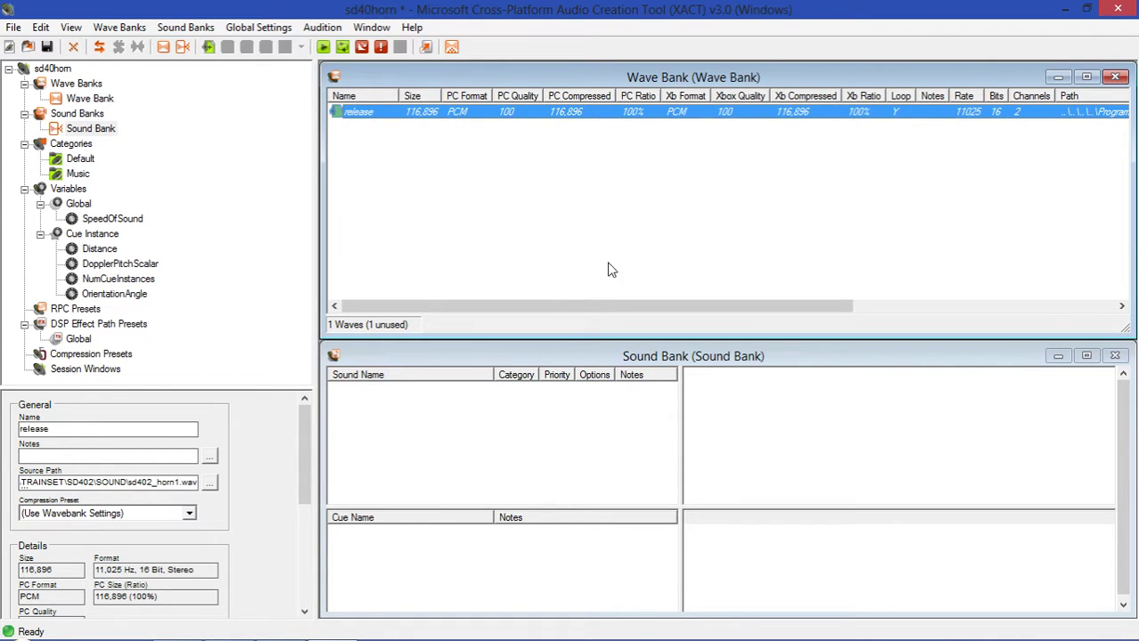
- Insert x_sd402_horn1.wav from the SD402 SOUND folder into the Wave Bank
{"action": "left_click", "coordinate": [475, 184]}
{"action": "right_click", "coordinate": [474, 184]}
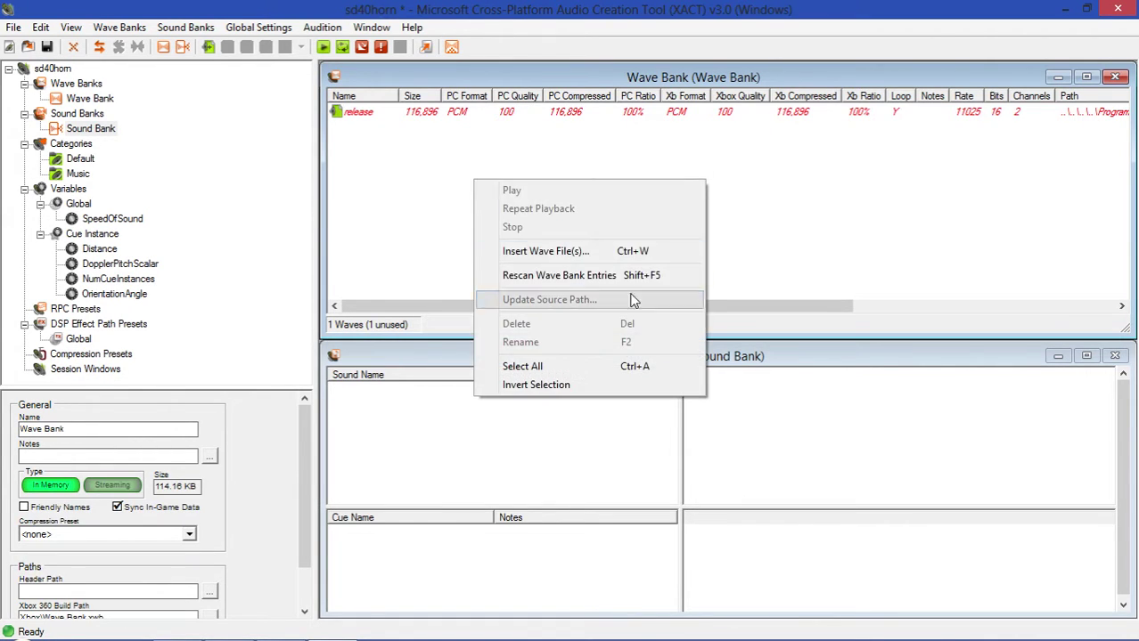
{"action": "left_click", "coordinate": [633, 254]}
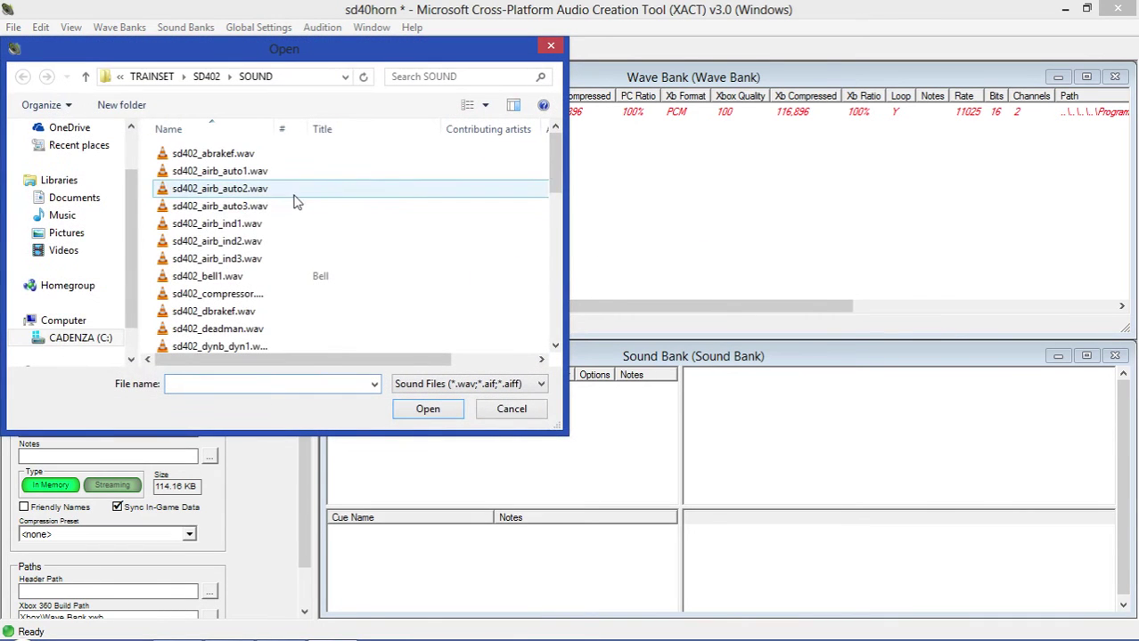
{"action": "left_click", "coordinate": [279, 259]}
{"action": "scroll", "coordinate": [279, 258], "scroll_direction": "down", "scroll_amount": 9}
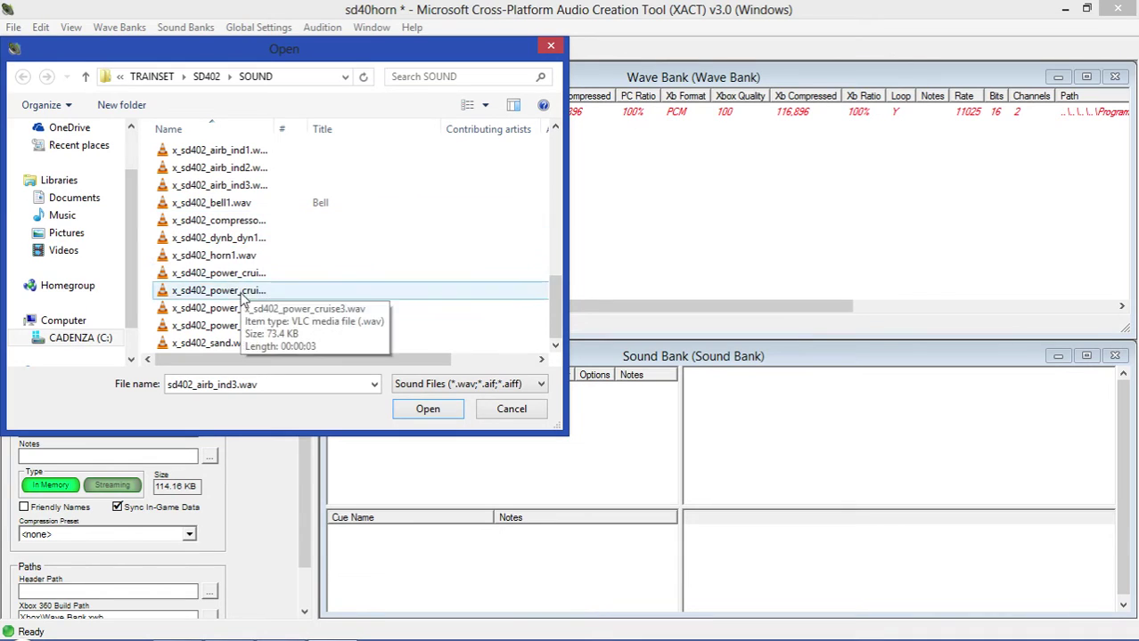
{"action": "left_click", "coordinate": [230, 257]}
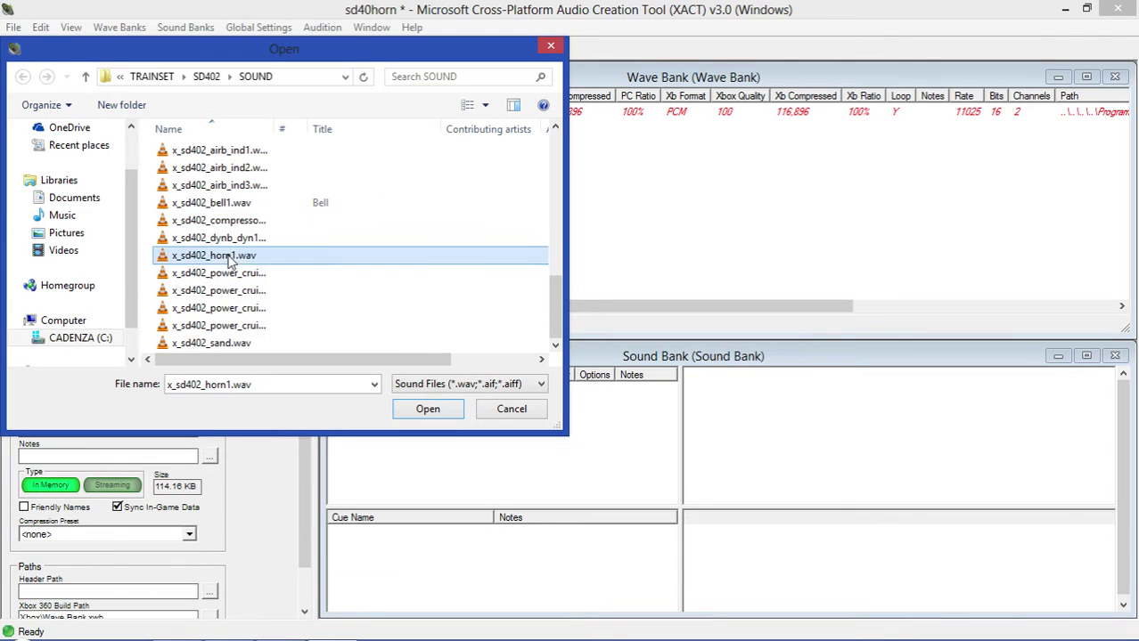
{"action": "left_click", "coordinate": [427, 411]}
- Leave the x_sd402_horn1 wave's name as is and delete that wave from the Wave Bank
{"action": "right_click", "coordinate": [402, 126]}
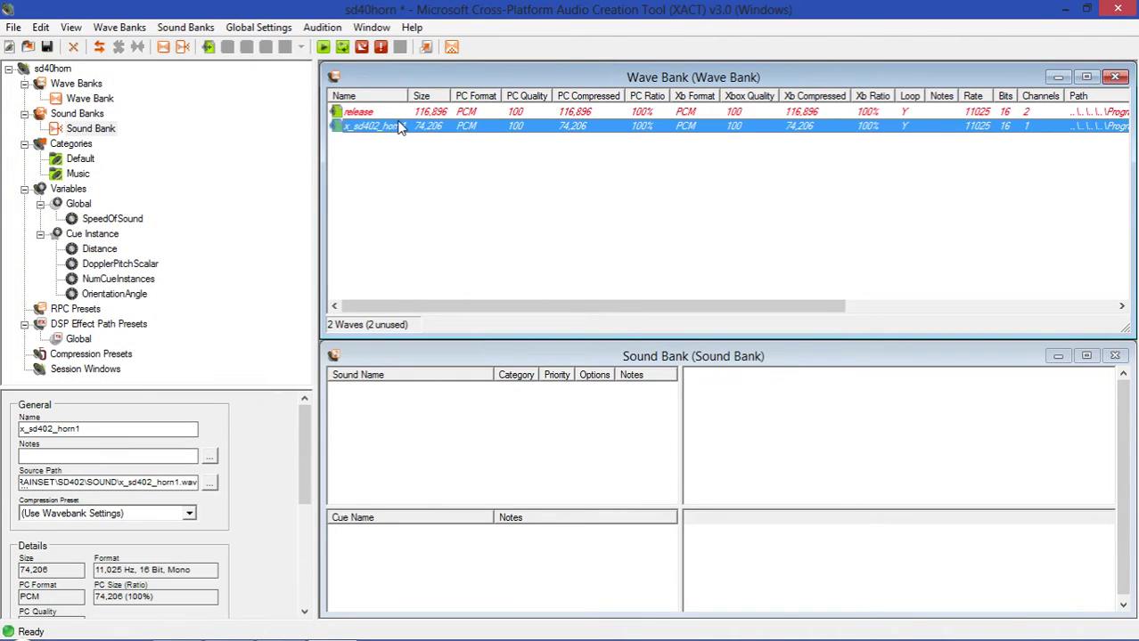
{"action": "left_click", "coordinate": [477, 287]}
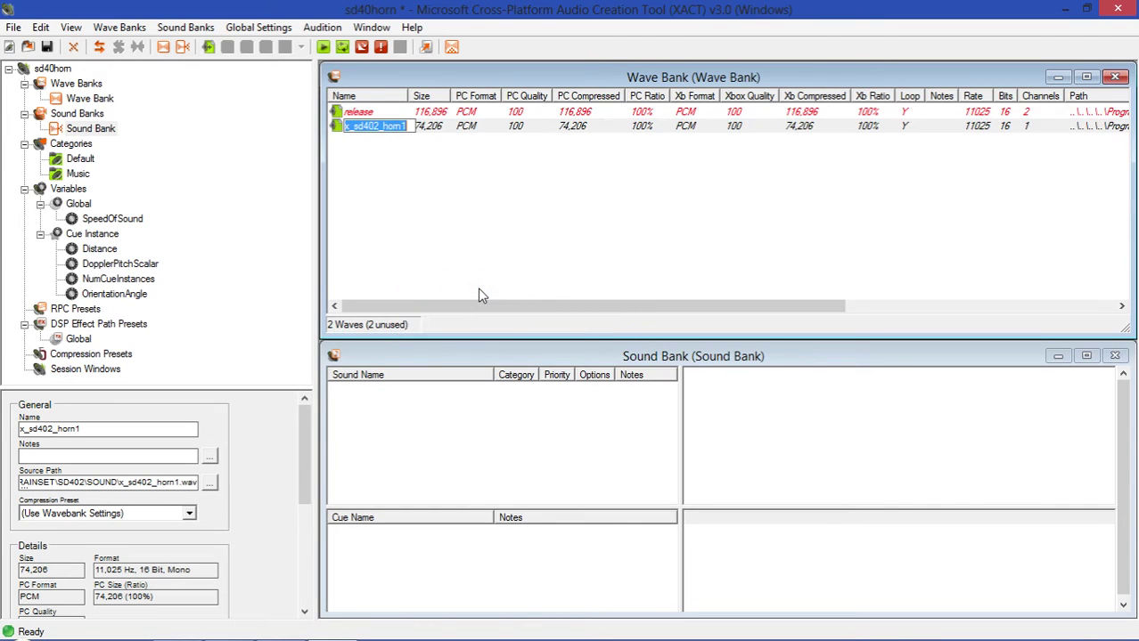
{"action": "key", "text": "Return"}
{"action": "left_click", "coordinate": [478, 288]}
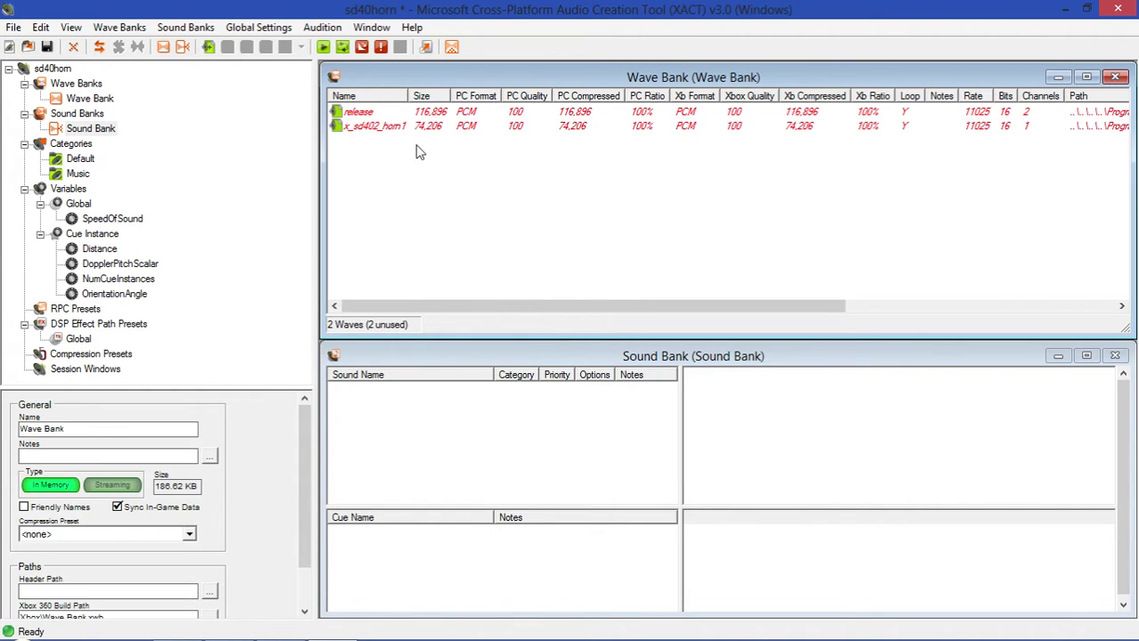
{"action": "left_click", "coordinate": [408, 130]}
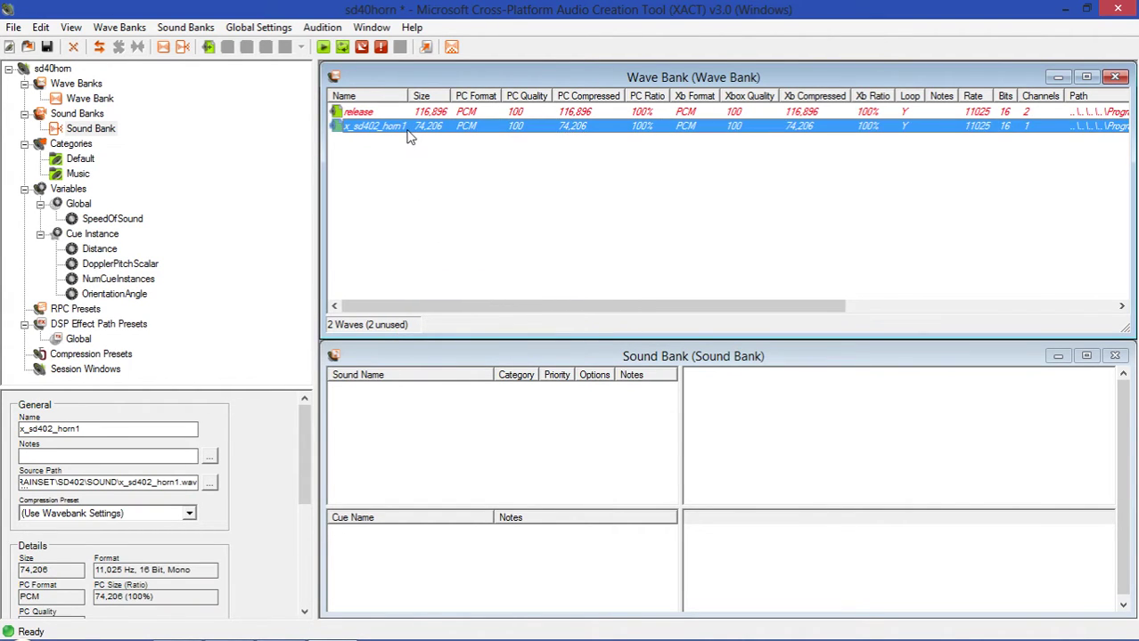
{"action": "key", "text": "Delete"}
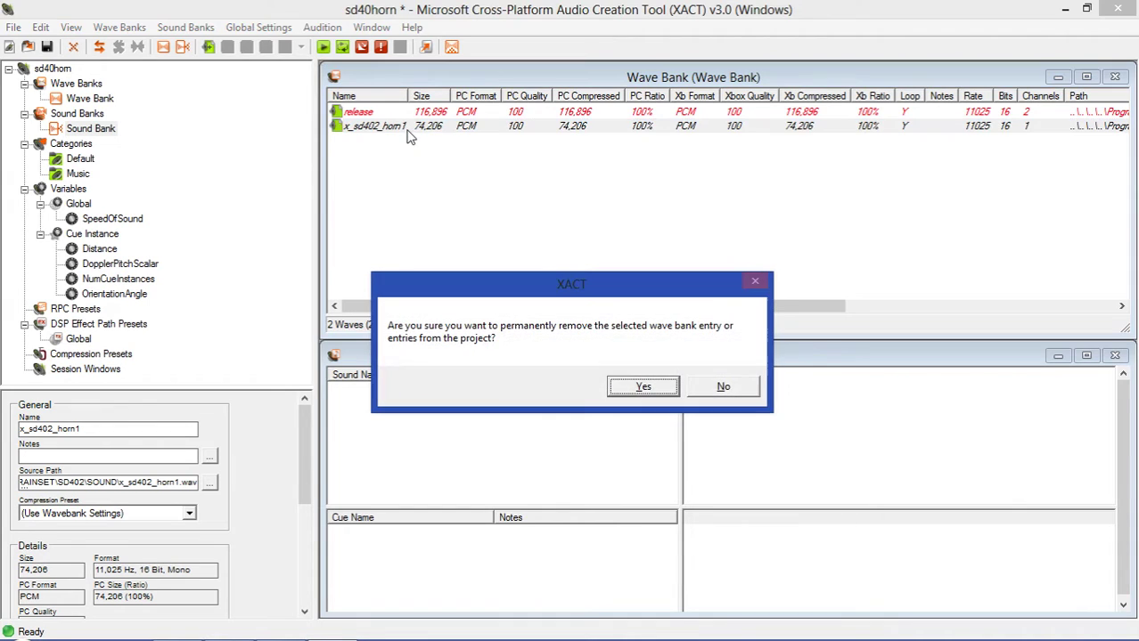
{"action": "left_click", "coordinate": [668, 394]}
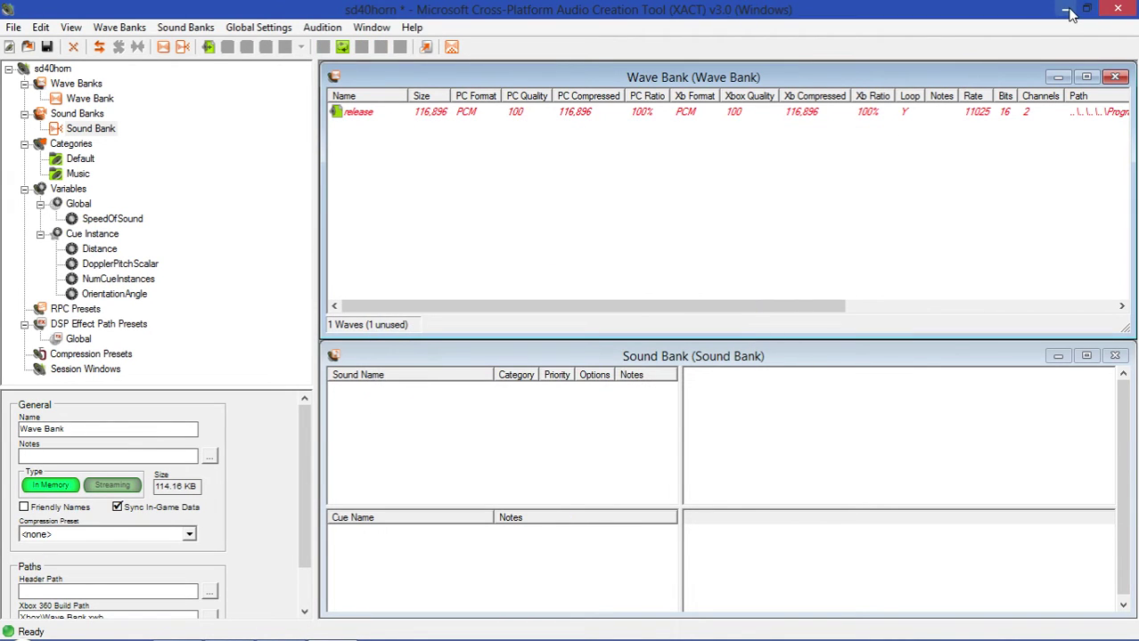
- Minimize XACT, launch Audacity from the installed programs and maximize its window
{"action": "left_click", "coordinate": [1068, 9]}
{"action": "left_click", "coordinate": [9, 629]}
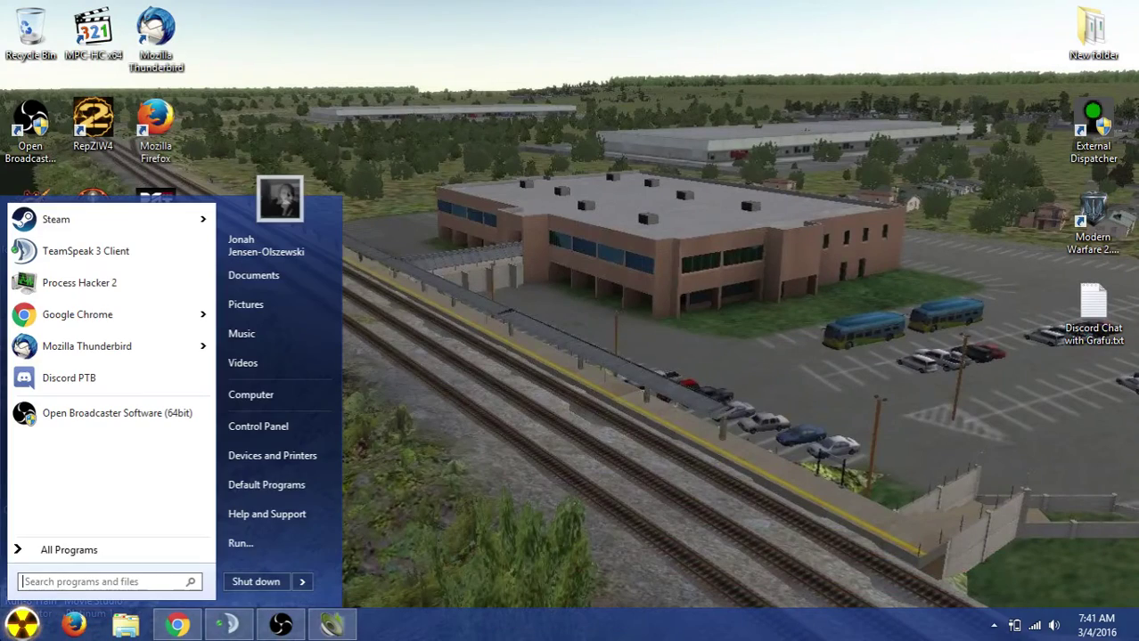
{"action": "left_click", "coordinate": [89, 551]}
{"action": "scroll", "coordinate": [96, 387], "scroll_direction": "down", "scroll_amount": 2}
{"action": "scroll", "coordinate": [100, 383], "scroll_direction": "up", "scroll_amount": 20}
{"action": "scroll", "coordinate": [102, 387], "scroll_direction": "up", "scroll_amount": 3}
{"action": "scroll", "coordinate": [100, 475], "scroll_direction": "up", "scroll_amount": 4}
{"action": "scroll", "coordinate": [98, 472], "scroll_direction": "up", "scroll_amount": 15}
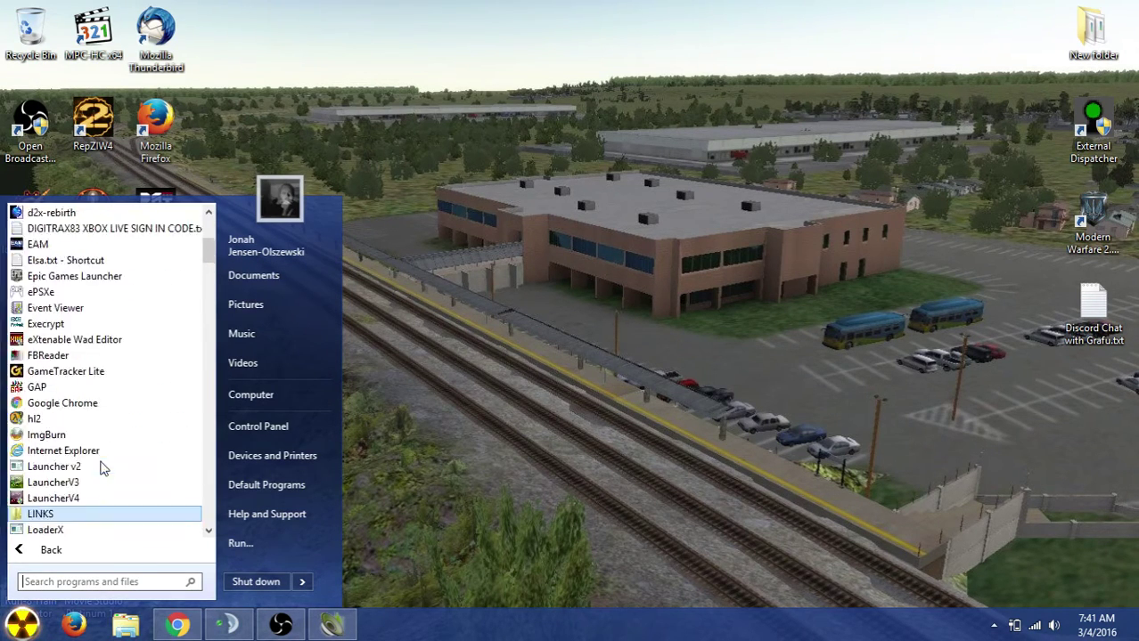
{"action": "left_click", "coordinate": [96, 278]}
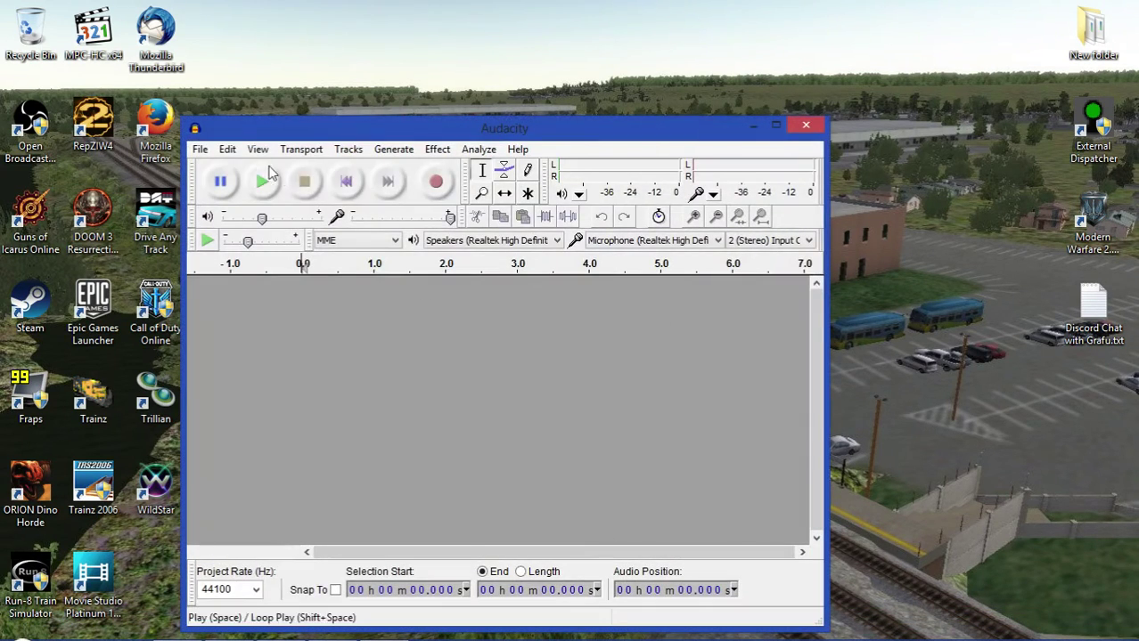
{"action": "left_click", "coordinate": [198, 149]}
{"action": "double_click", "coordinate": [374, 129]}
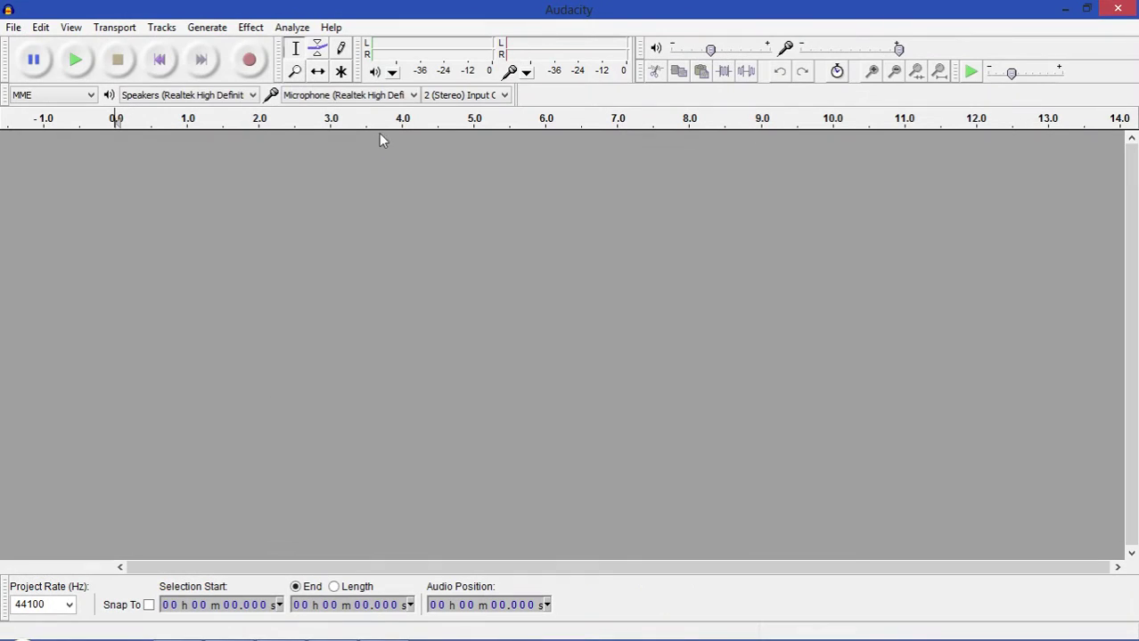
{"action": "left_click", "coordinate": [13, 27]}
{"action": "left_click", "coordinate": [37, 67]}
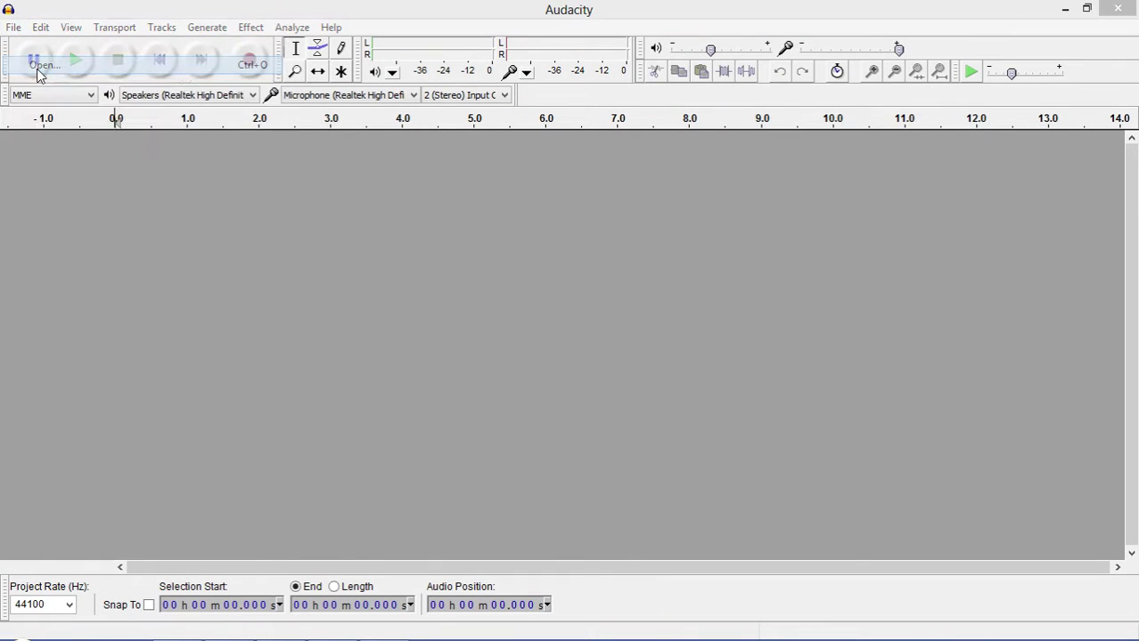
{"action": "left_click", "coordinate": [457, 45]}
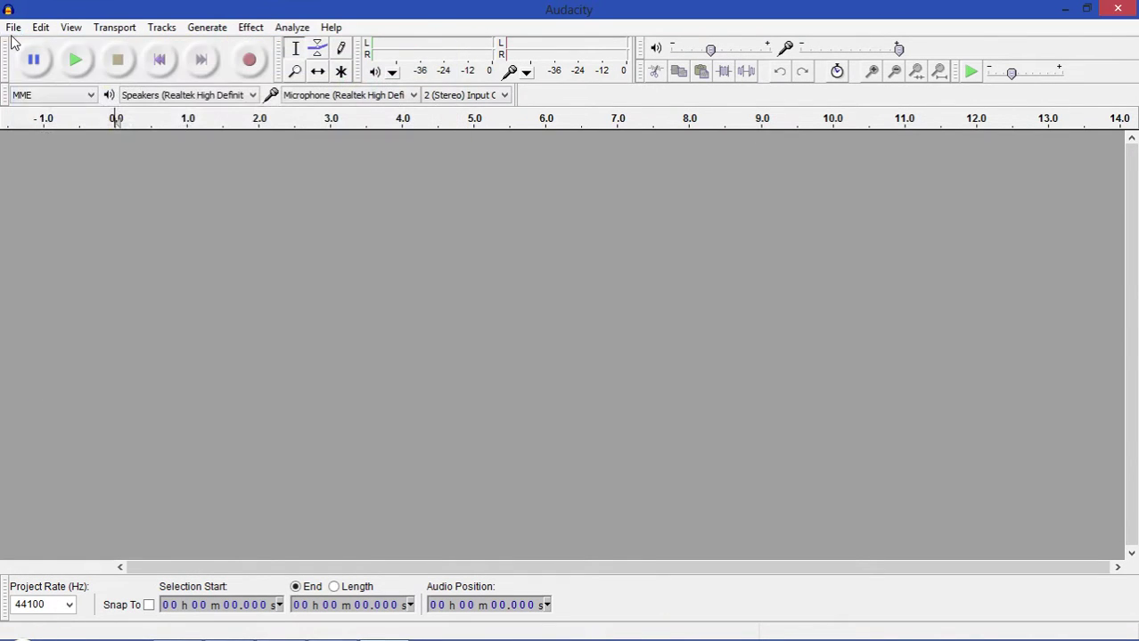
- Start an audio import in Audacity and browse to the SOUND folder of SD402 inside TRAINSET
{"action": "left_click", "coordinate": [16, 26]}
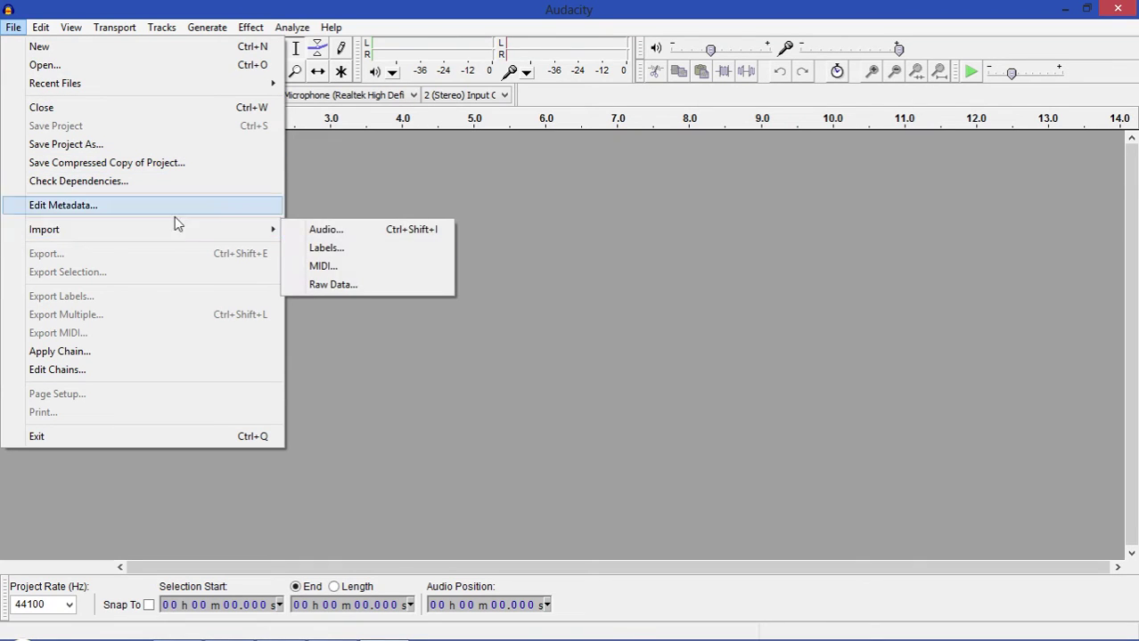
{"action": "mouse_move", "coordinate": [110, 231]}
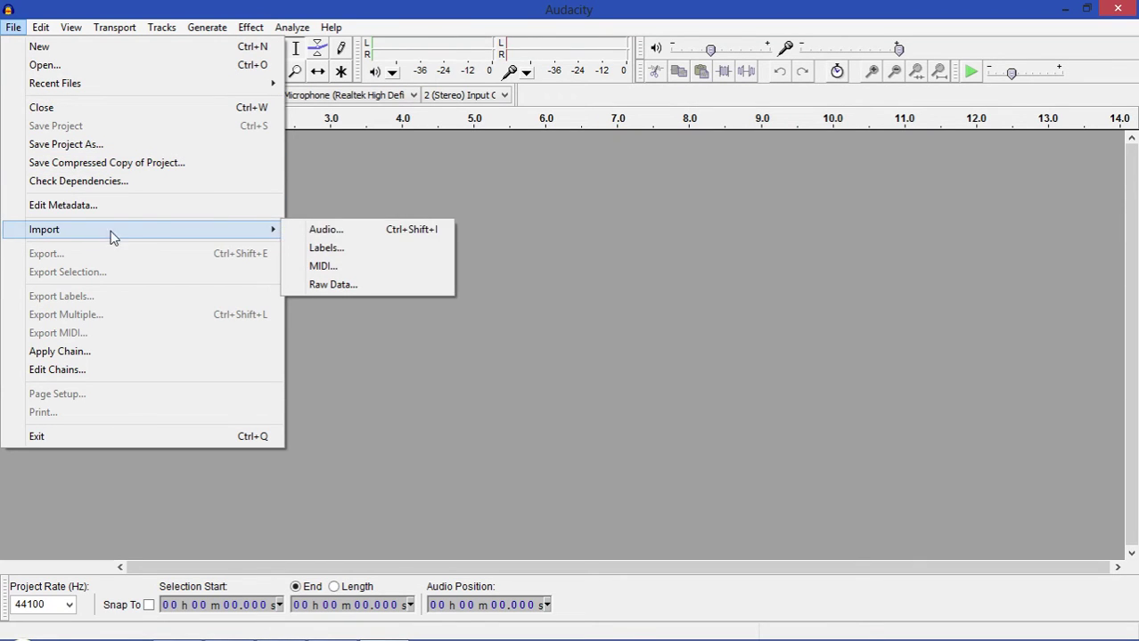
{"action": "left_click", "coordinate": [326, 230]}
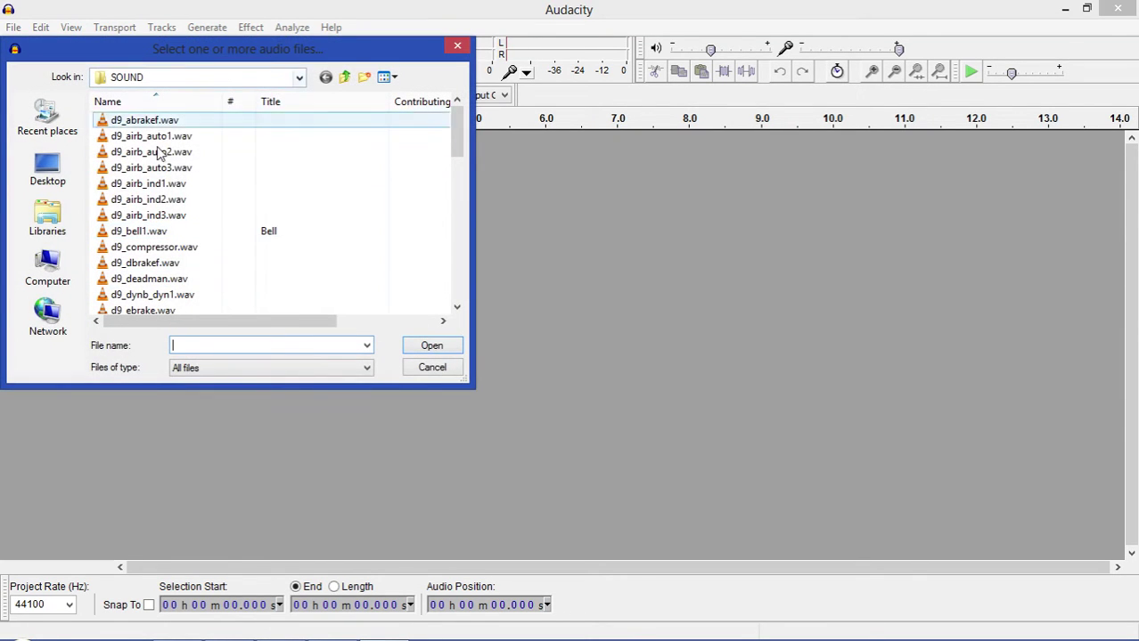
{"action": "left_click", "coordinate": [346, 78]}
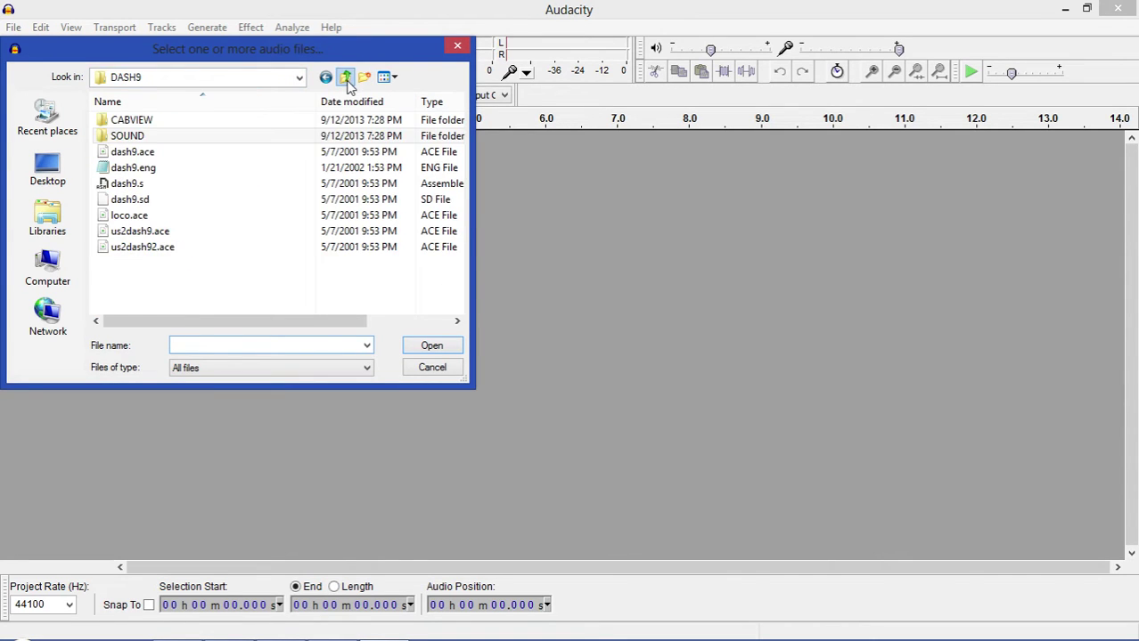
{"action": "left_click", "coordinate": [347, 79]}
{"action": "scroll", "coordinate": [262, 198], "scroll_direction": "down", "scroll_amount": 15}
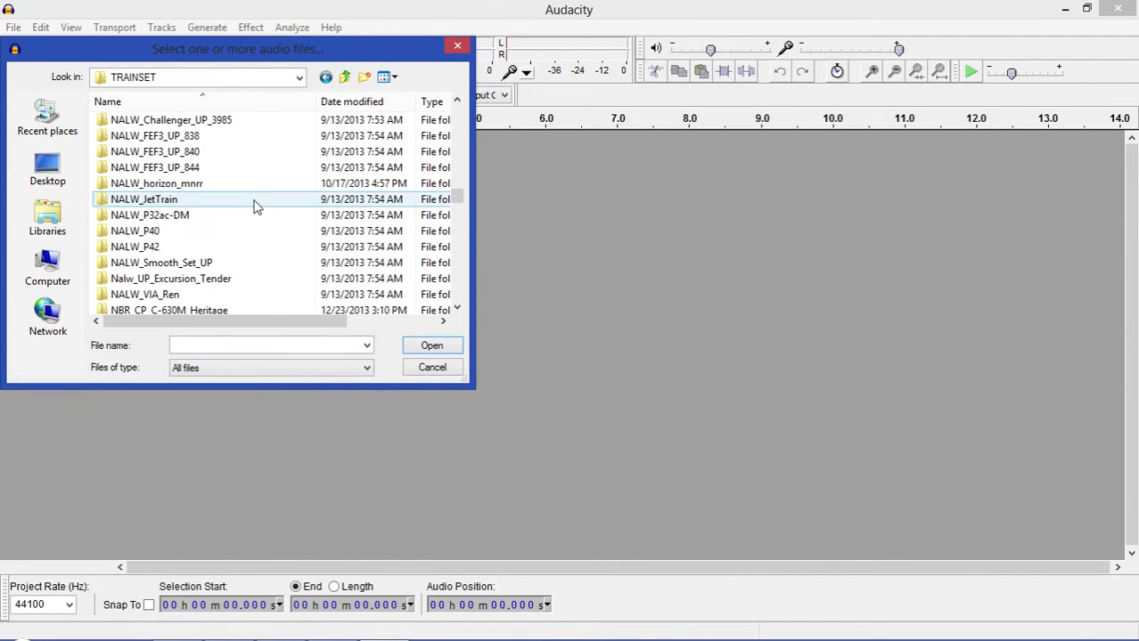
{"action": "scroll", "coordinate": [253, 207], "scroll_direction": "down", "scroll_amount": 20}
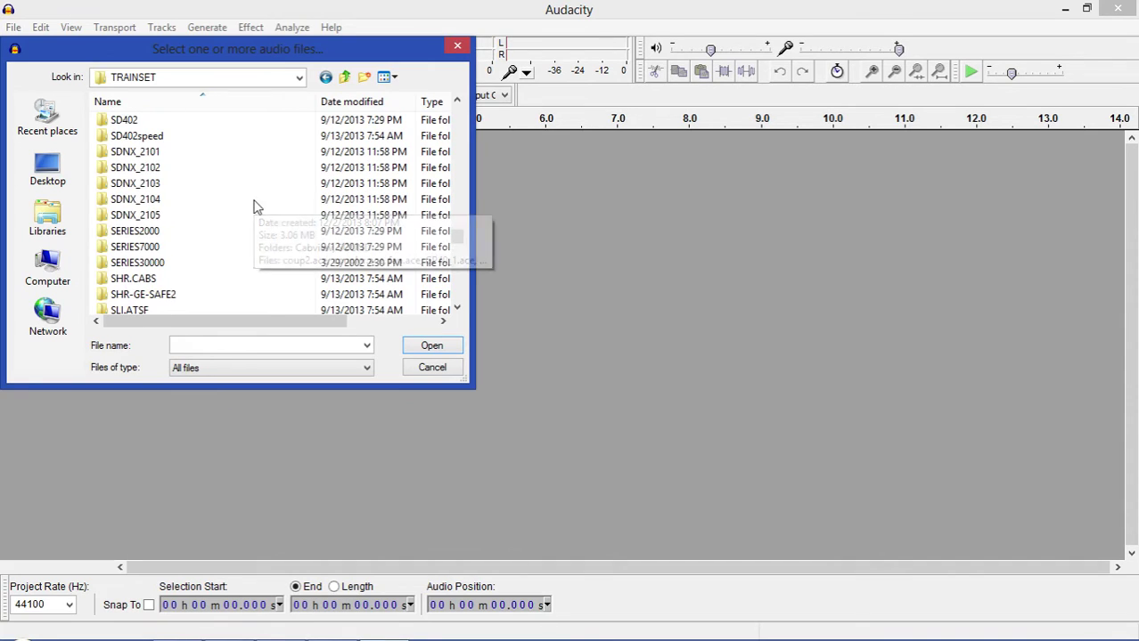
{"action": "double_click", "coordinate": [124, 120]}
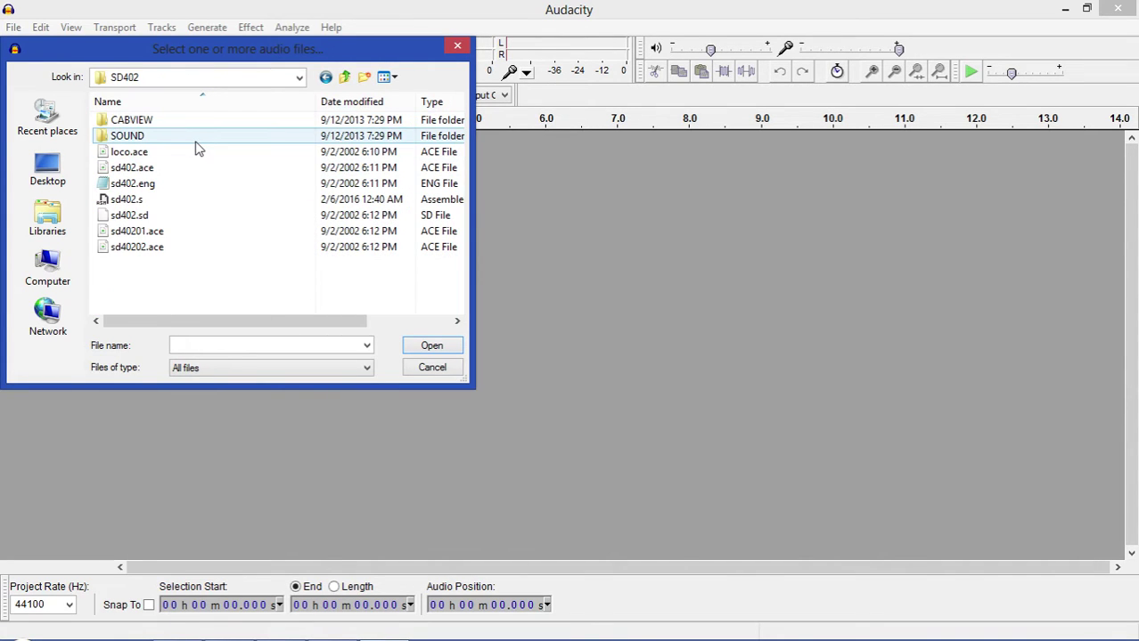
{"action": "double_click", "coordinate": [196, 140]}
- Import x_sd402_horn1.wav from the SOUND folder, reading the file directly from the original
{"action": "scroll", "coordinate": [203, 303], "scroll_direction": "down", "scroll_amount": 1}
{"action": "scroll", "coordinate": [199, 307], "scroll_direction": "down", "scroll_amount": 8}
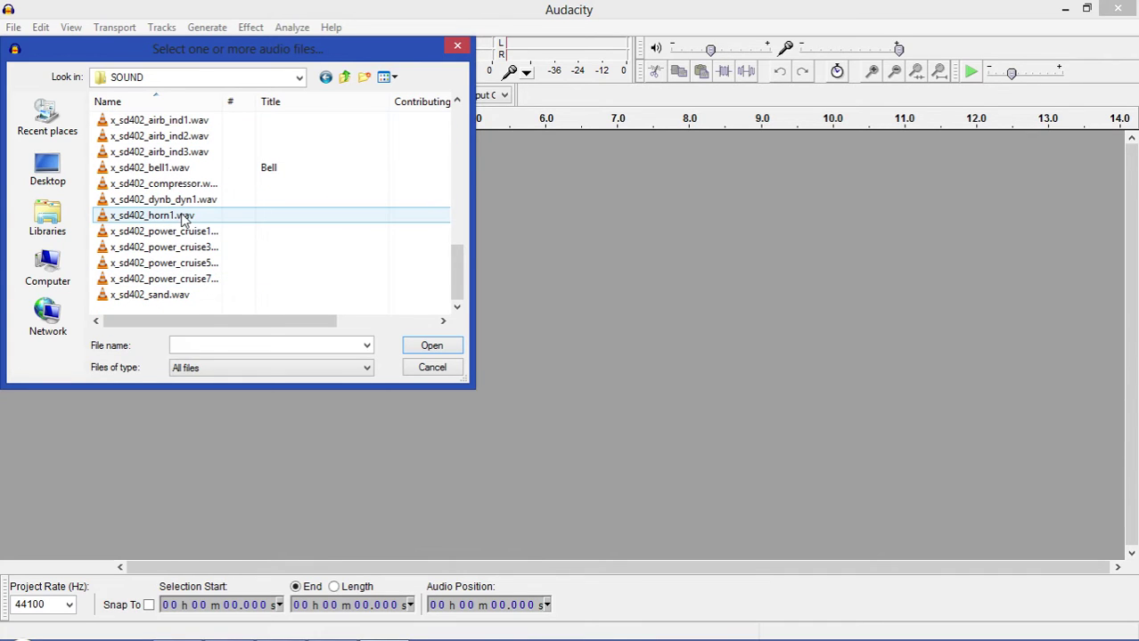
{"action": "left_click", "coordinate": [114, 218]}
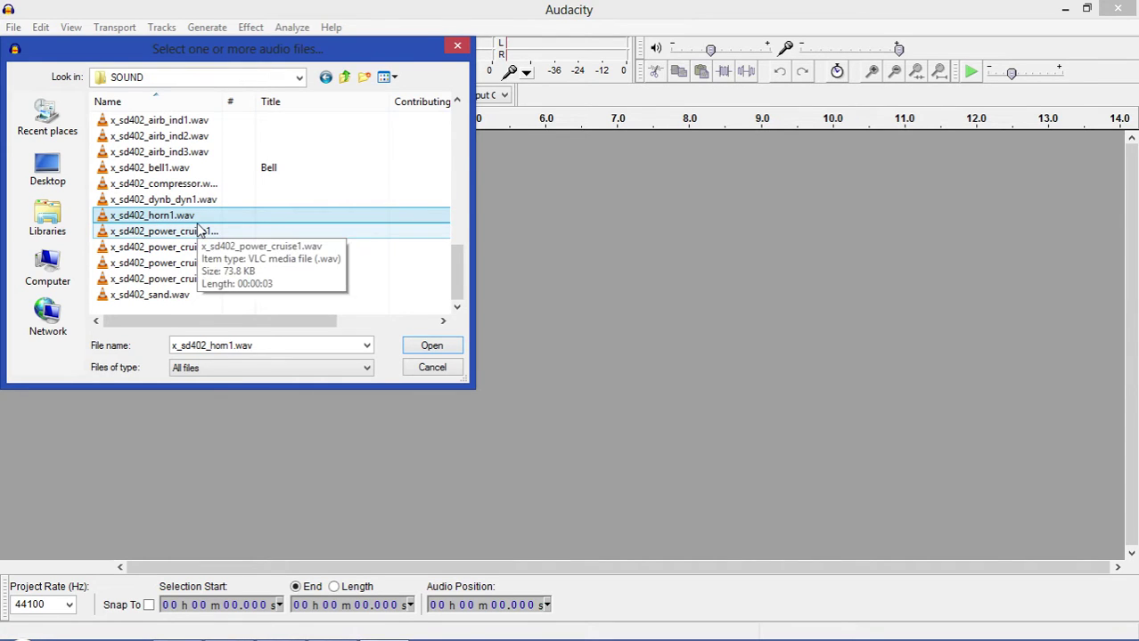
{"action": "scroll", "coordinate": [200, 232], "scroll_direction": "up", "scroll_amount": 10}
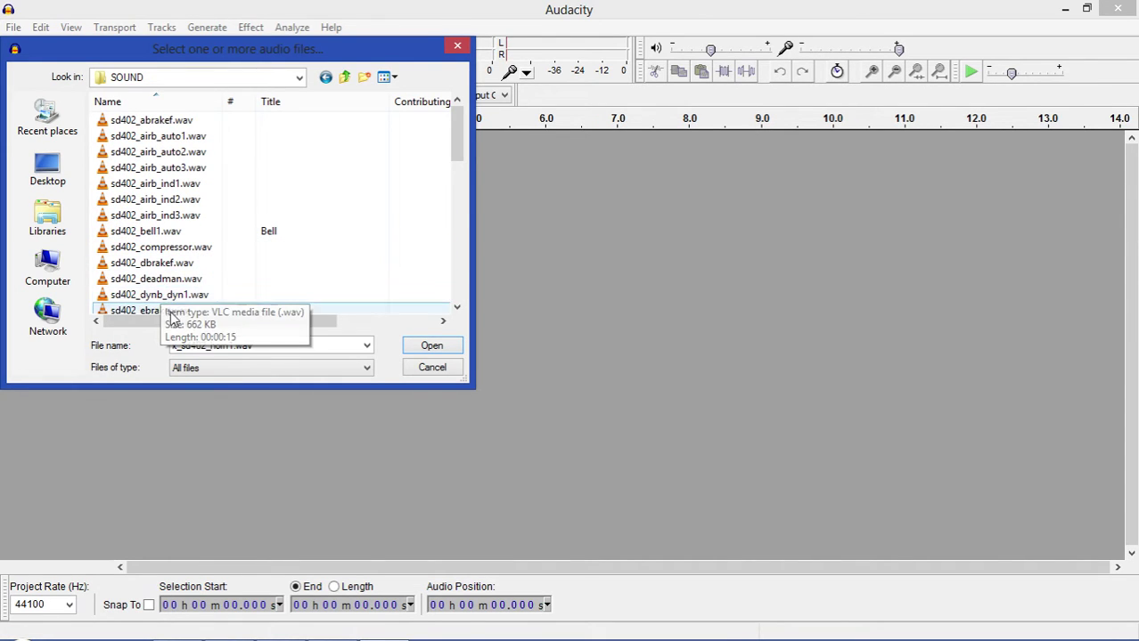
{"action": "scroll", "coordinate": [169, 303], "scroll_direction": "down", "scroll_amount": 9}
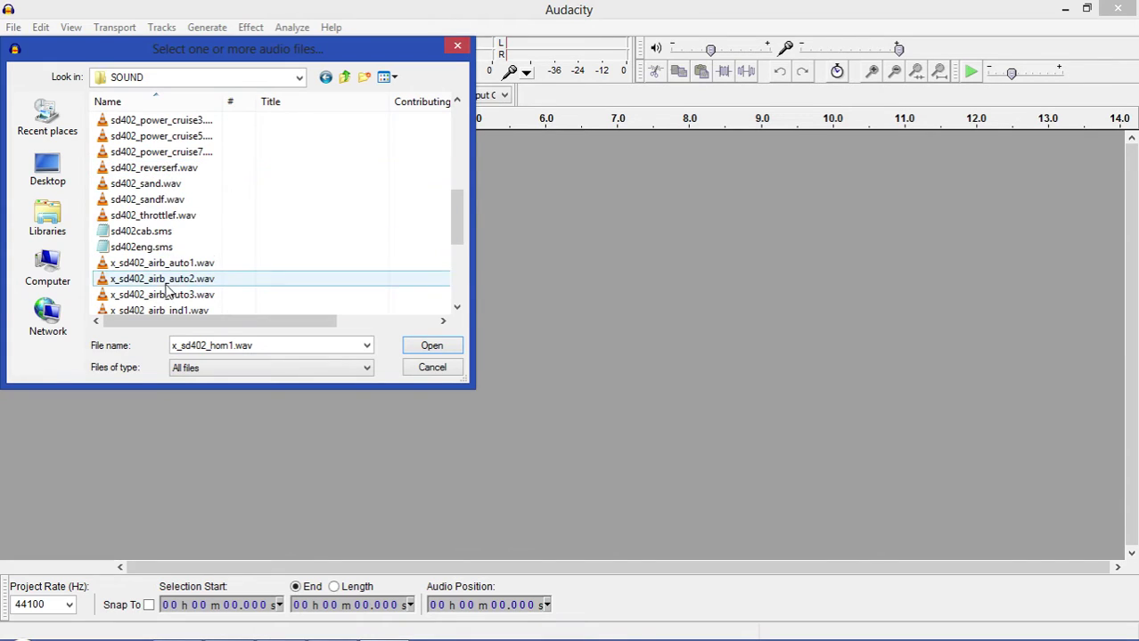
{"action": "scroll", "coordinate": [164, 290], "scroll_direction": "up", "scroll_amount": 2}
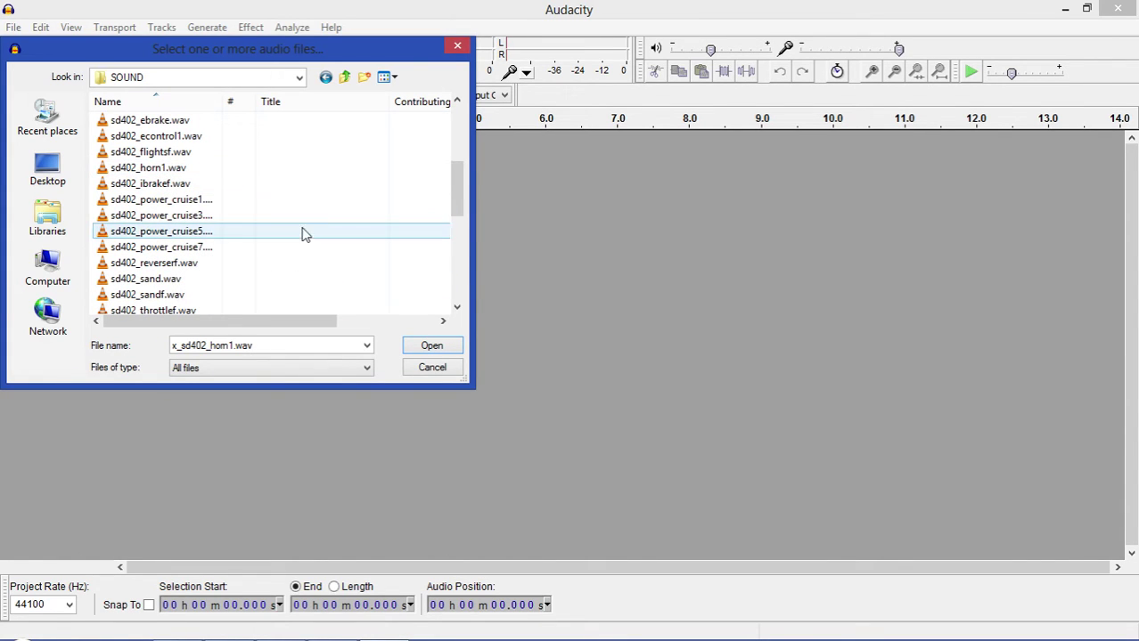
{"action": "scroll", "coordinate": [272, 305], "scroll_direction": "down", "scroll_amount": 6}
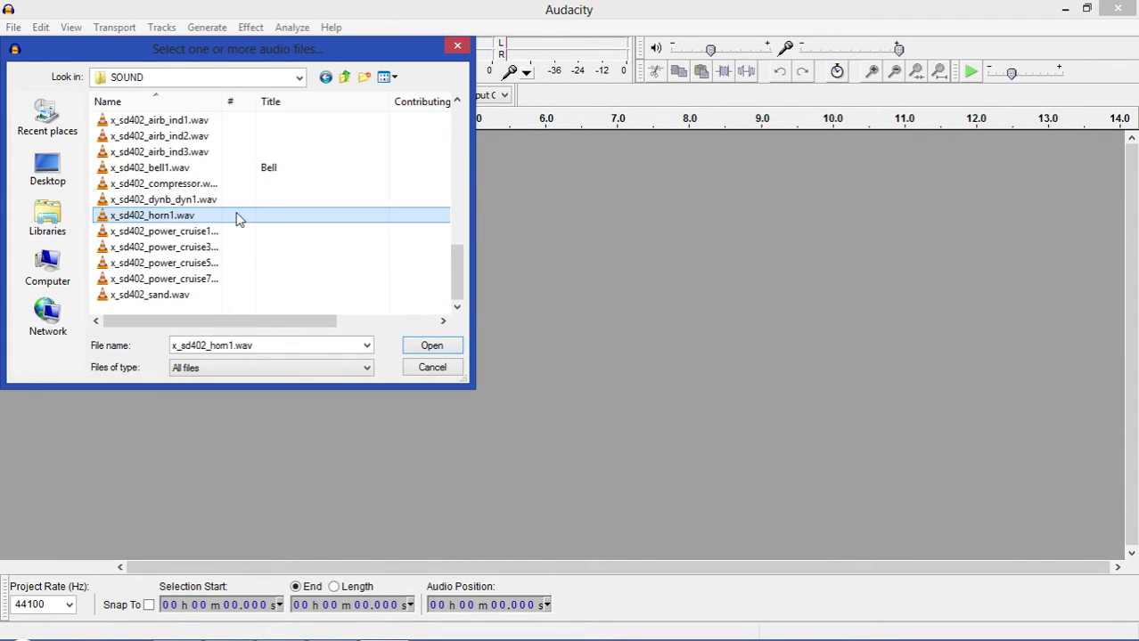
{"action": "left_click", "coordinate": [431, 346]}
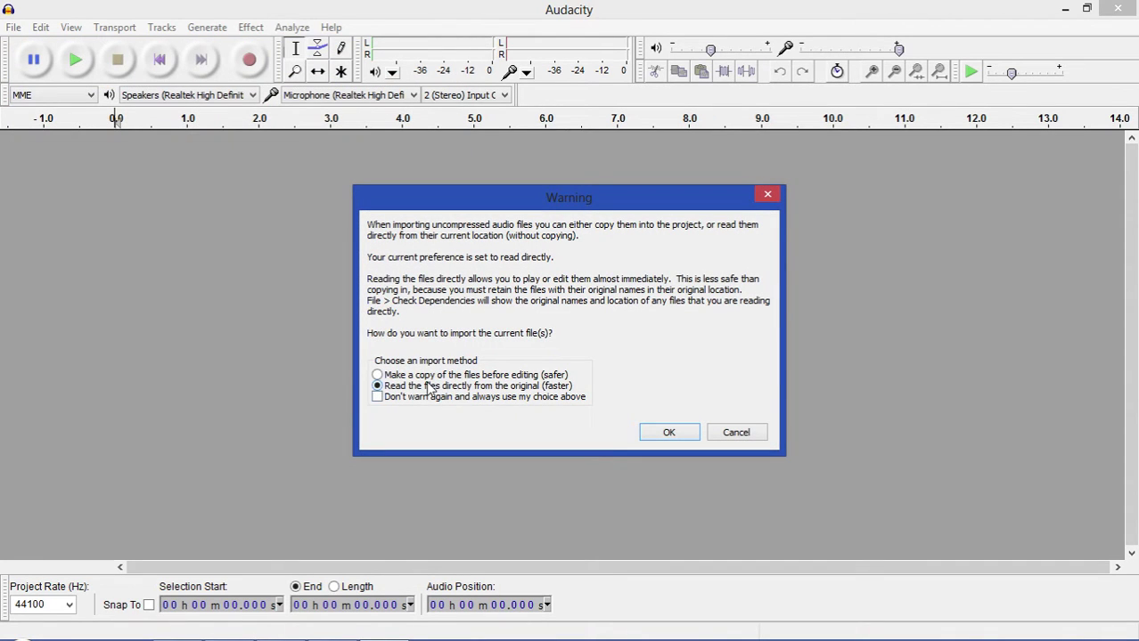
{"action": "left_click", "coordinate": [690, 434]}
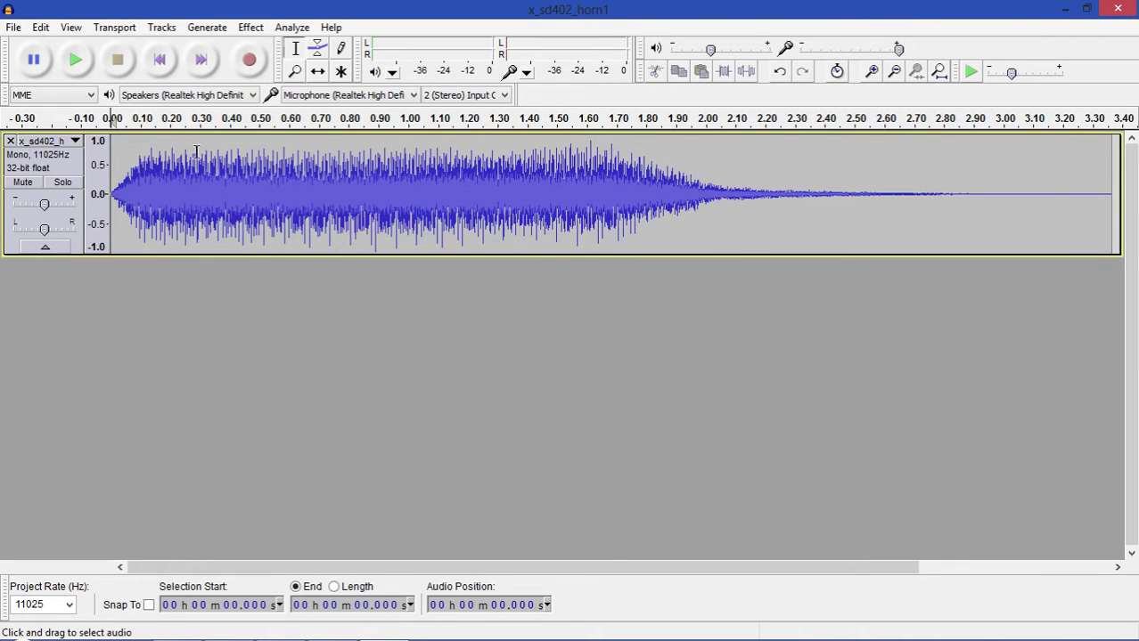
- Delete the horn track's audio from the start to about 1.587 s, playing the track before and after the cut
{"action": "left_click", "coordinate": [76, 61]}
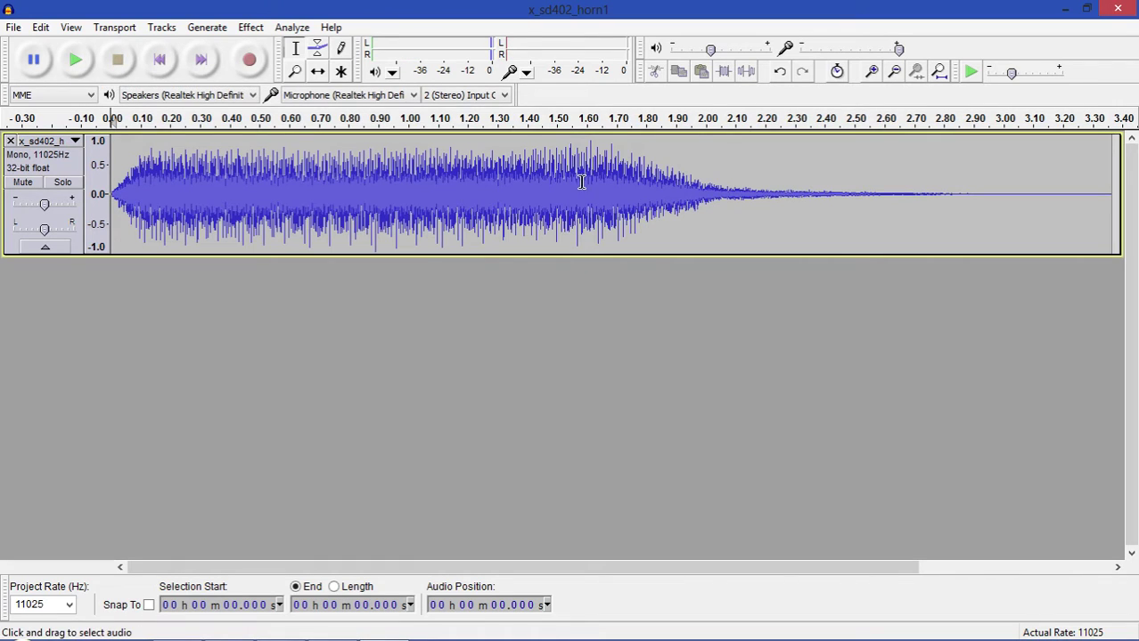
{"action": "left_click_drag", "start_coordinate": [580, 134], "coordinate": [111, 170]}
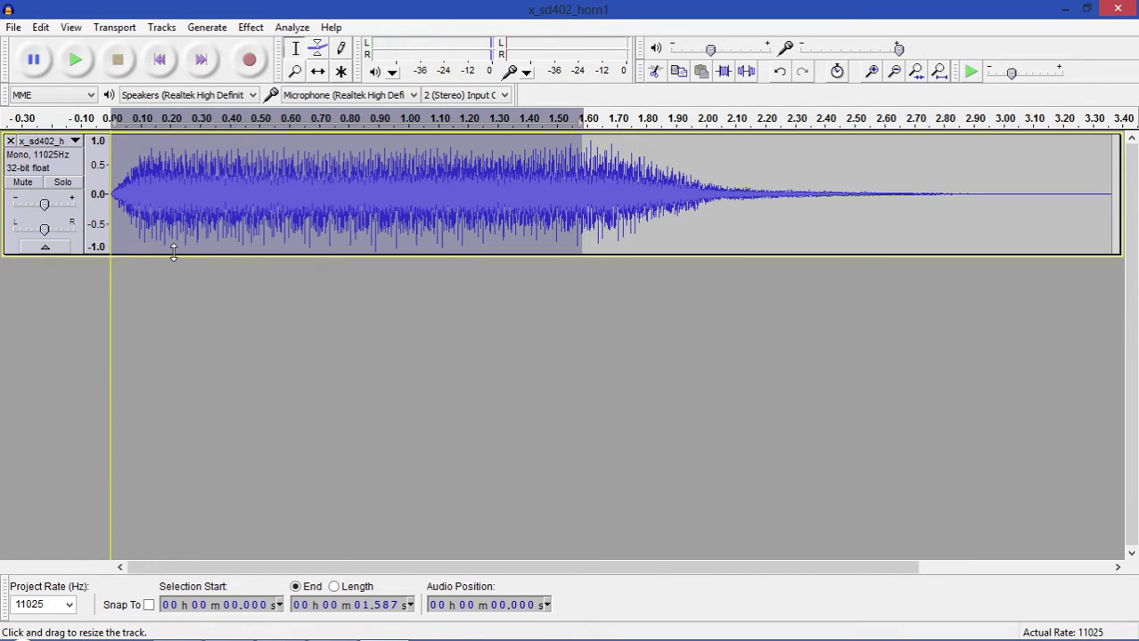
{"action": "key", "text": "Delete"}
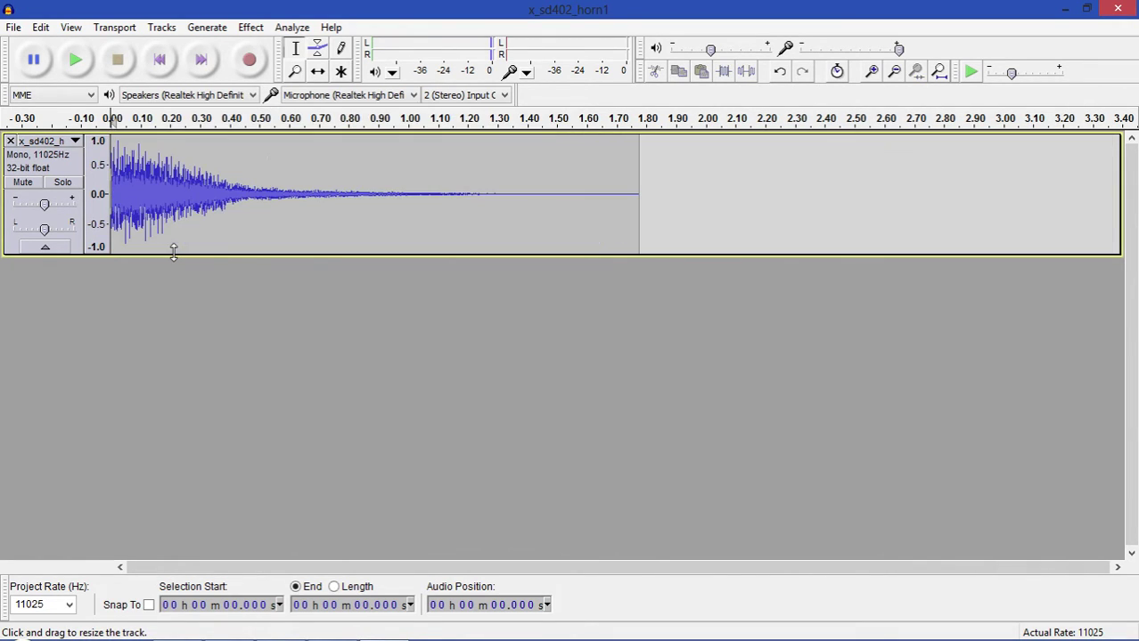
{"action": "left_click", "coordinate": [77, 61]}
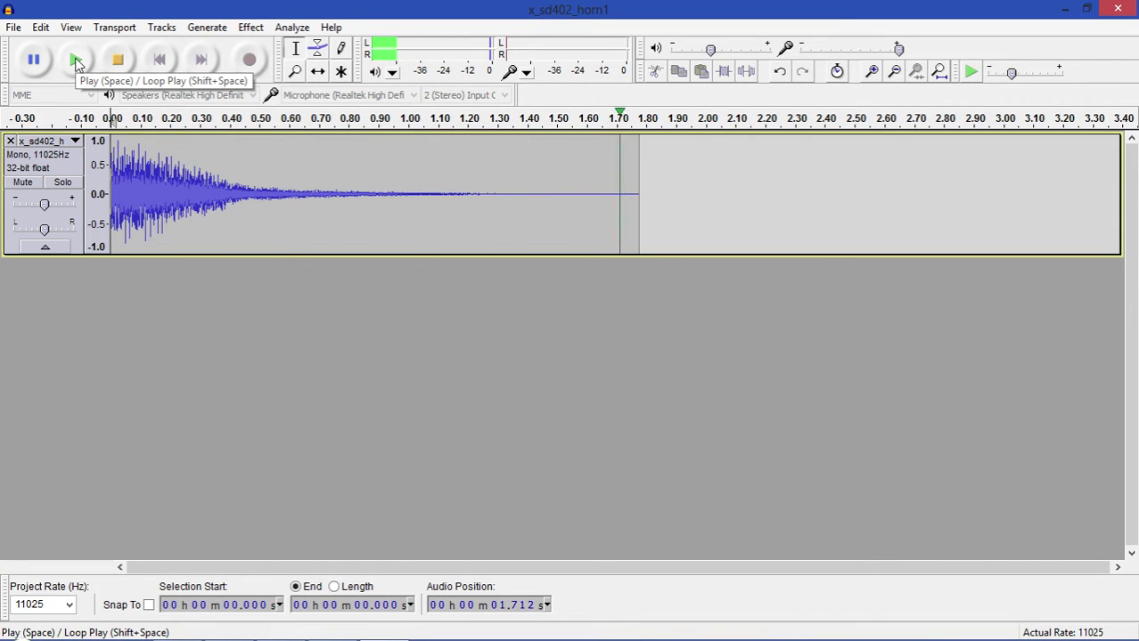
{"action": "left_click", "coordinate": [76, 60]}
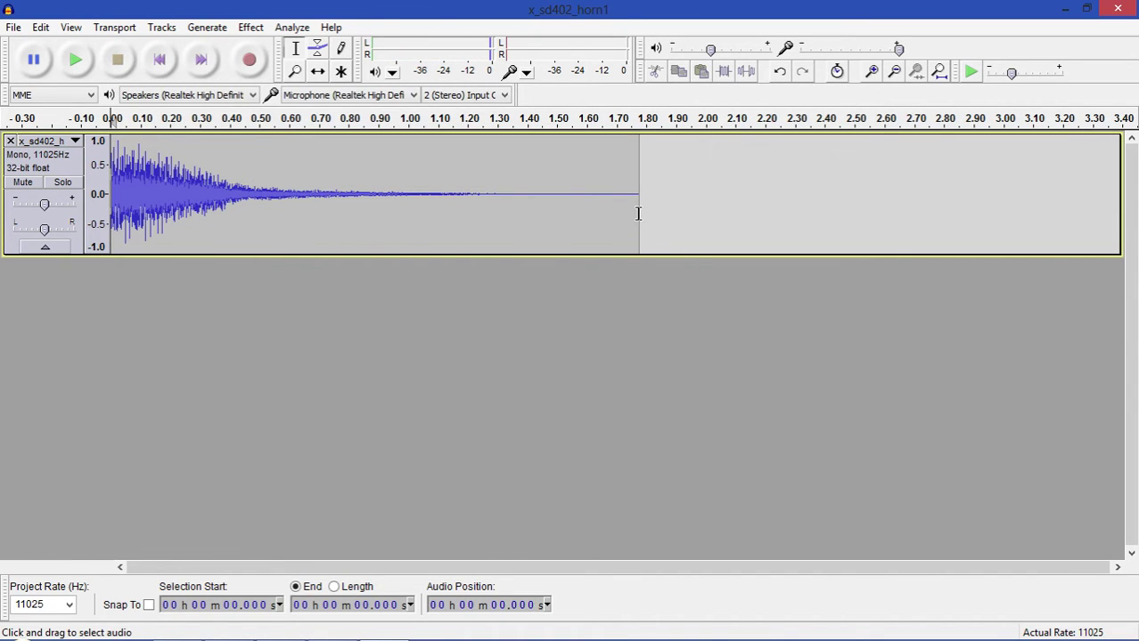
- Delete the near-silent end of the horn track from about 1.246 s to 1.778 s
{"action": "left_click_drag", "start_coordinate": [637, 212], "coordinate": [481, 235]}
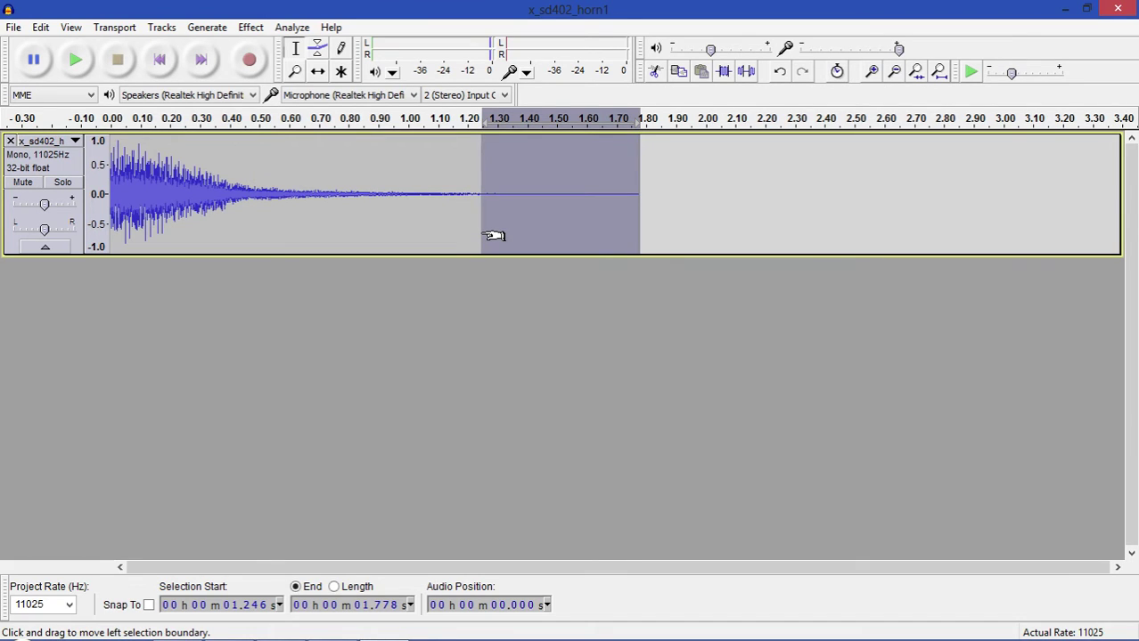
{"action": "key", "text": "Delete"}
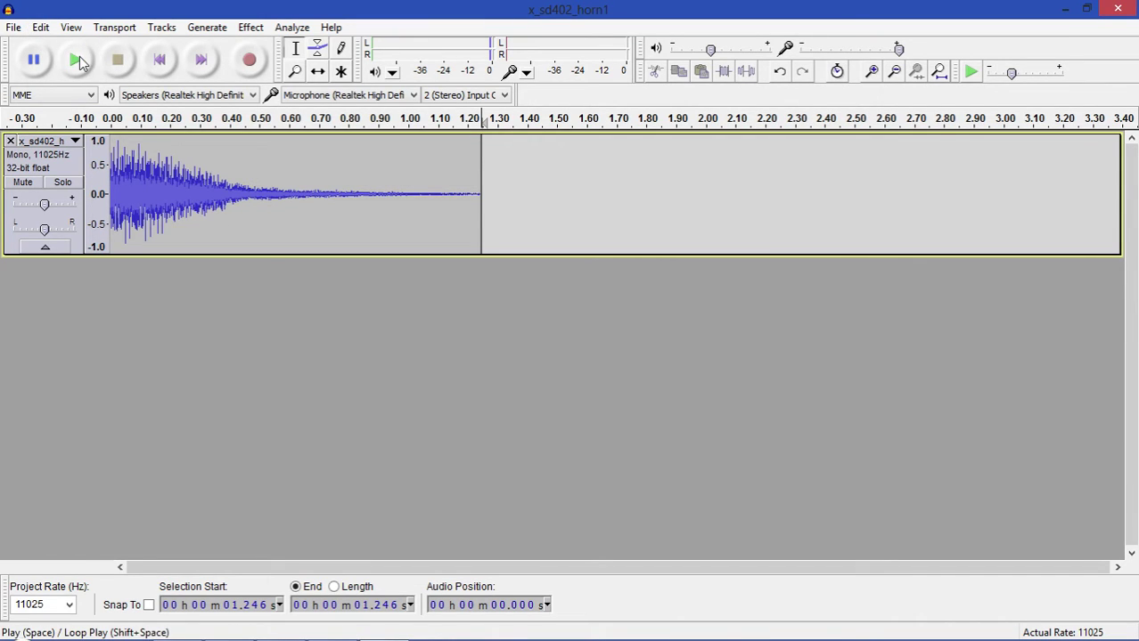
{"action": "left_click", "coordinate": [113, 119]}
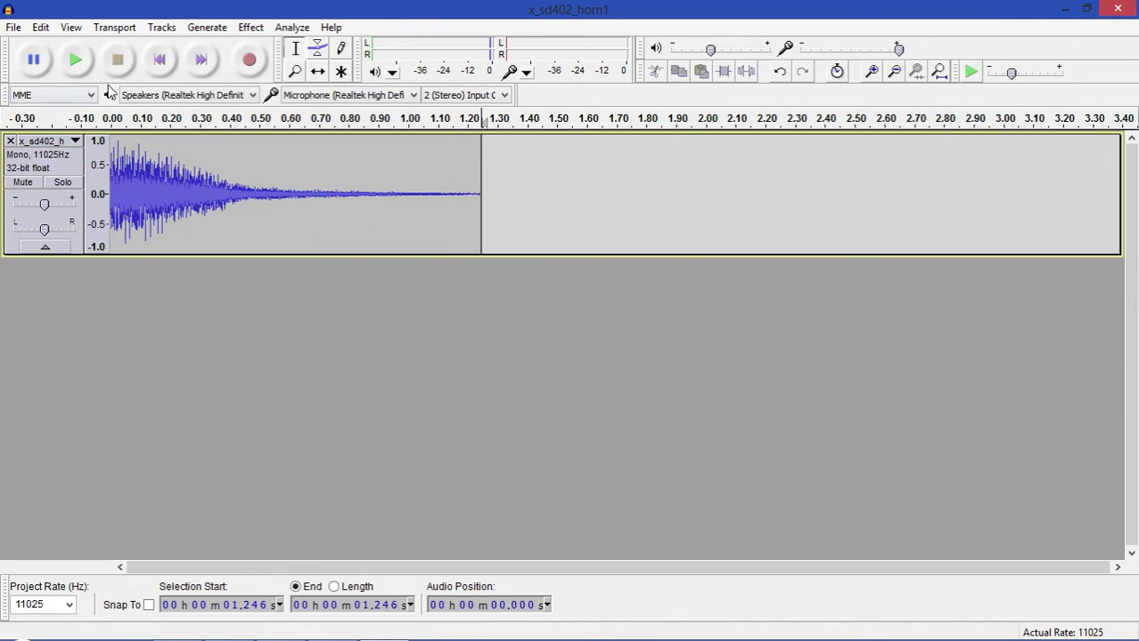
- Start exporting the trimmed horn to the Custom Sounds folder with the file name sd402_horn_end
{"action": "left_click", "coordinate": [13, 27]}
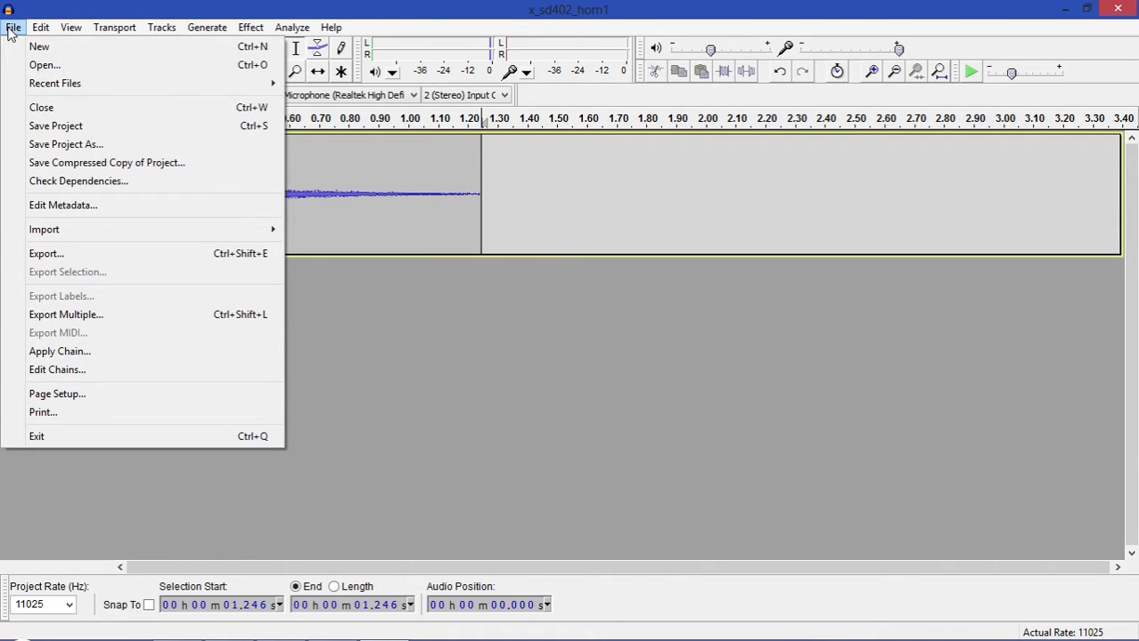
{"action": "left_click", "coordinate": [157, 261]}
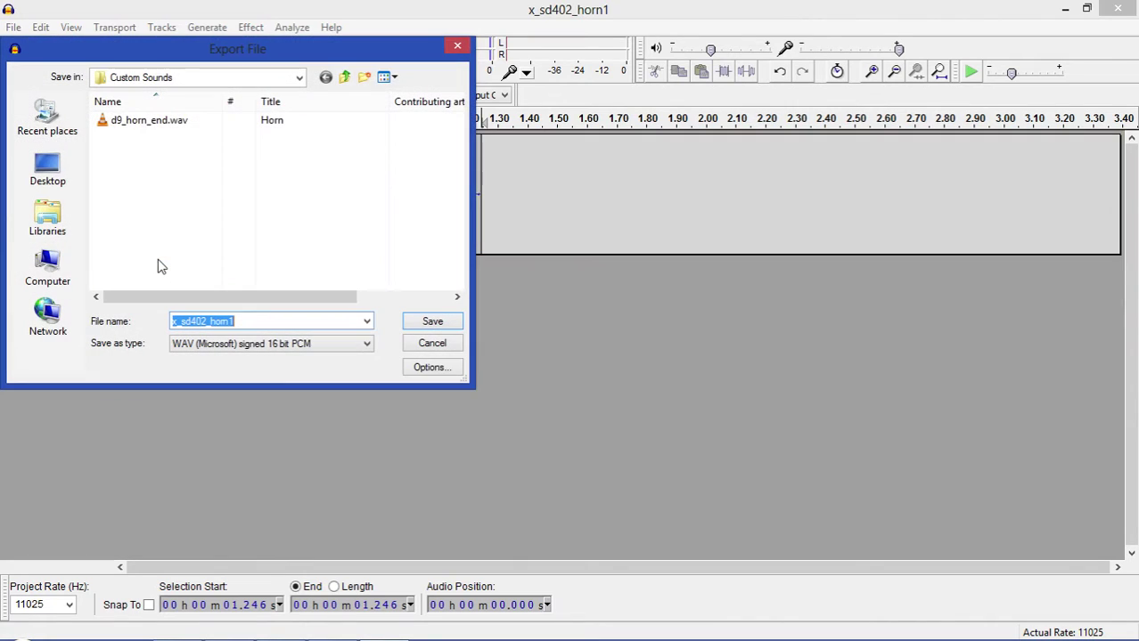
{"action": "left_click", "coordinate": [190, 79]}
{"action": "key", "text": "F4"}
{"action": "key", "text": "Escape"}
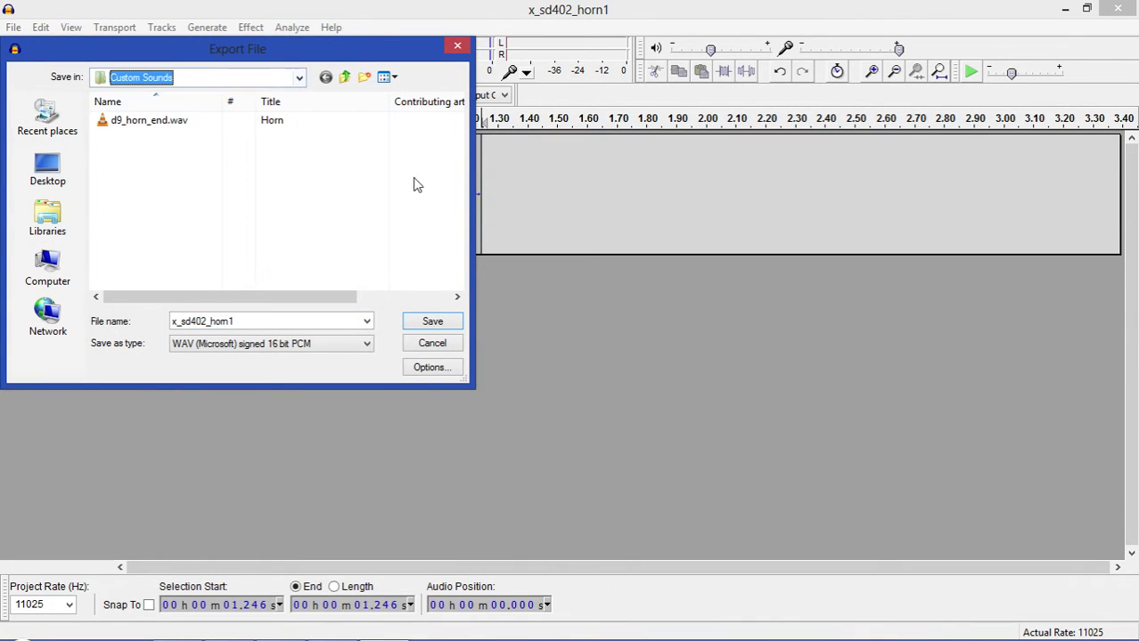
{"action": "left_click", "coordinate": [195, 196]}
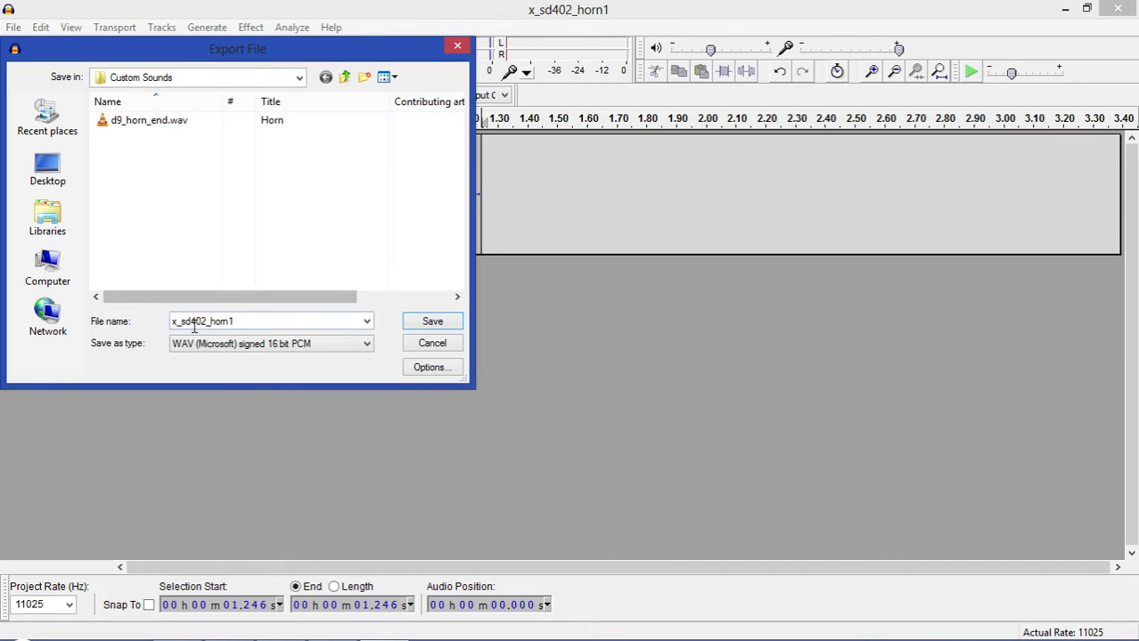
{"action": "double_click", "coordinate": [242, 322]}
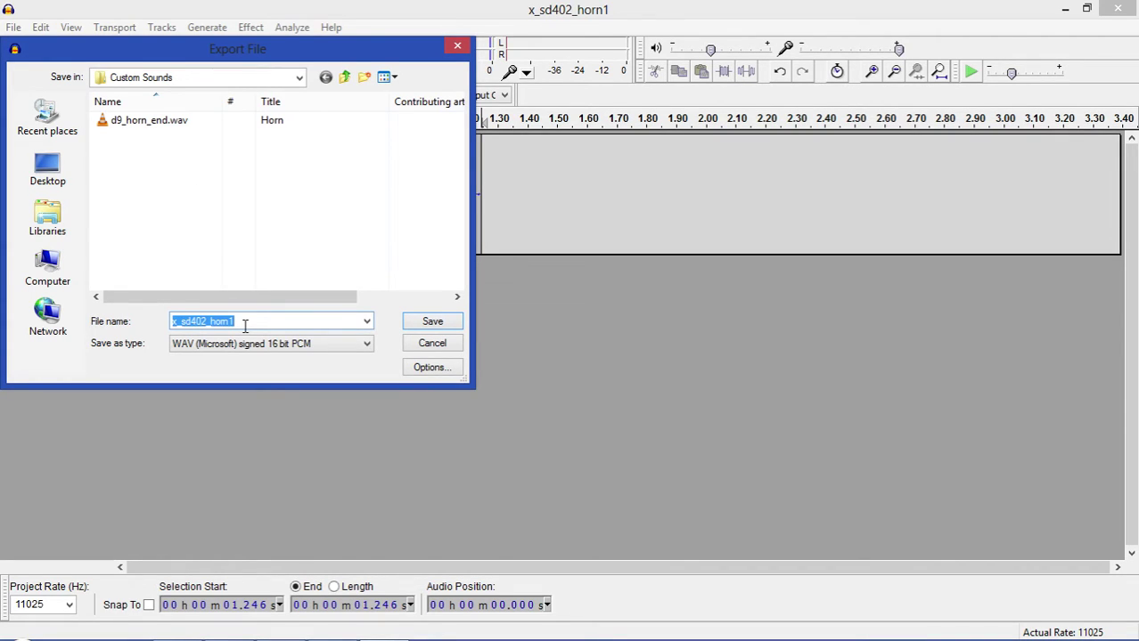
{"action": "left_click", "coordinate": [245, 326]}
{"action": "key", "text": "BackSpace"}
{"action": "key", "text": "BackSpace"}
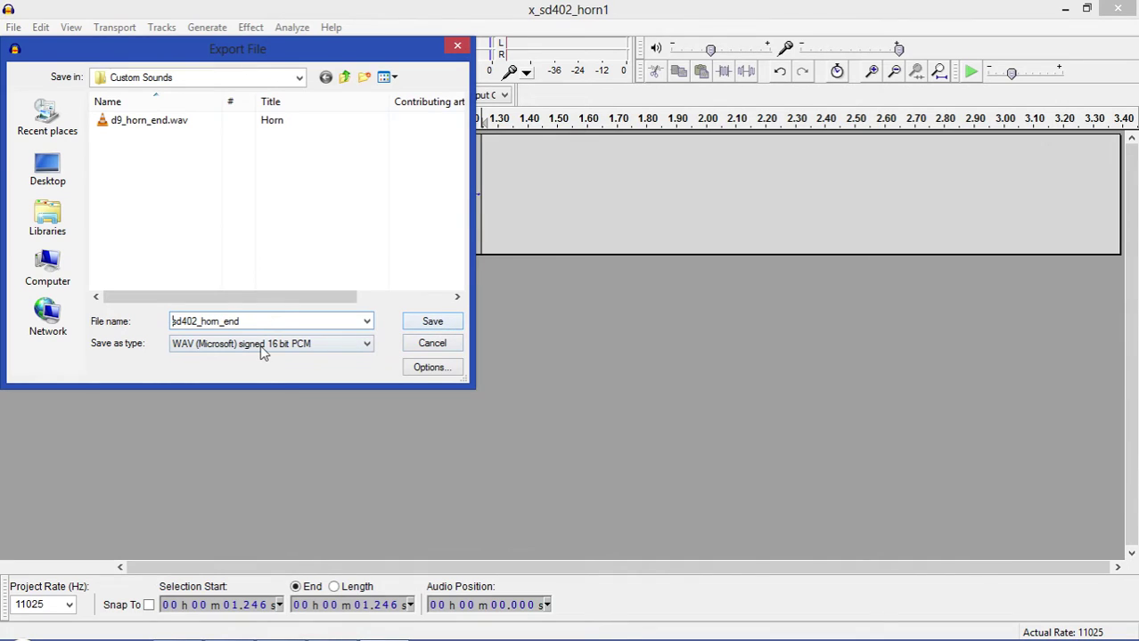
- Export the file as WAV (Microsoft) signed 16 bit PCM and accept the metadata as is
{"action": "left_click", "coordinate": [261, 349]}
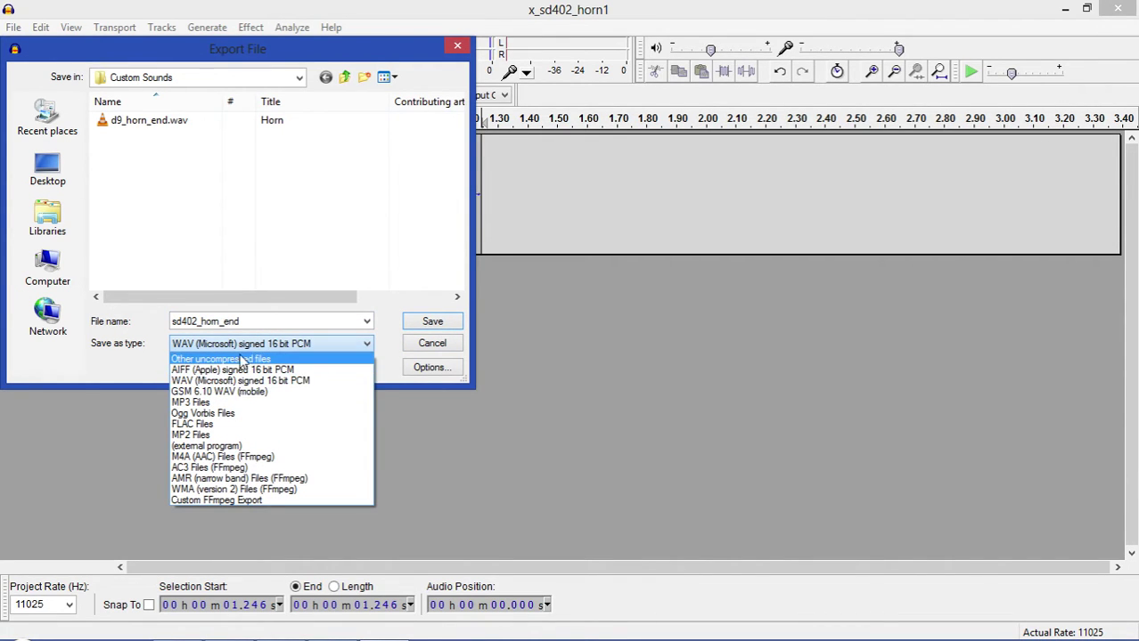
{"action": "left_click", "coordinate": [312, 382]}
{"action": "left_click", "coordinate": [431, 326]}
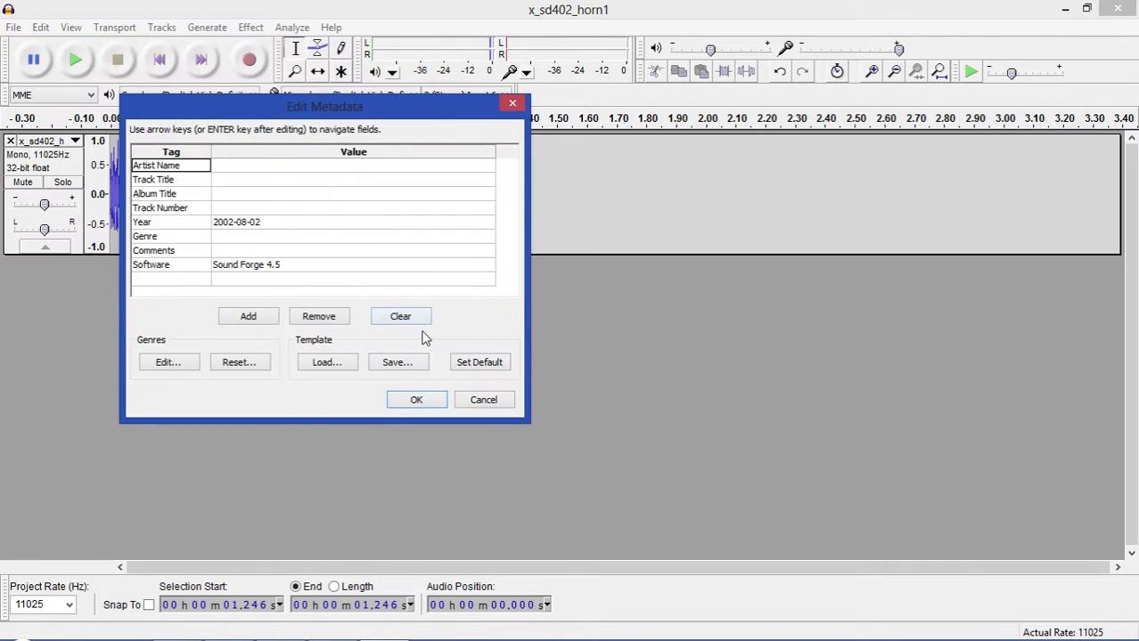
{"action": "left_click", "coordinate": [424, 406]}
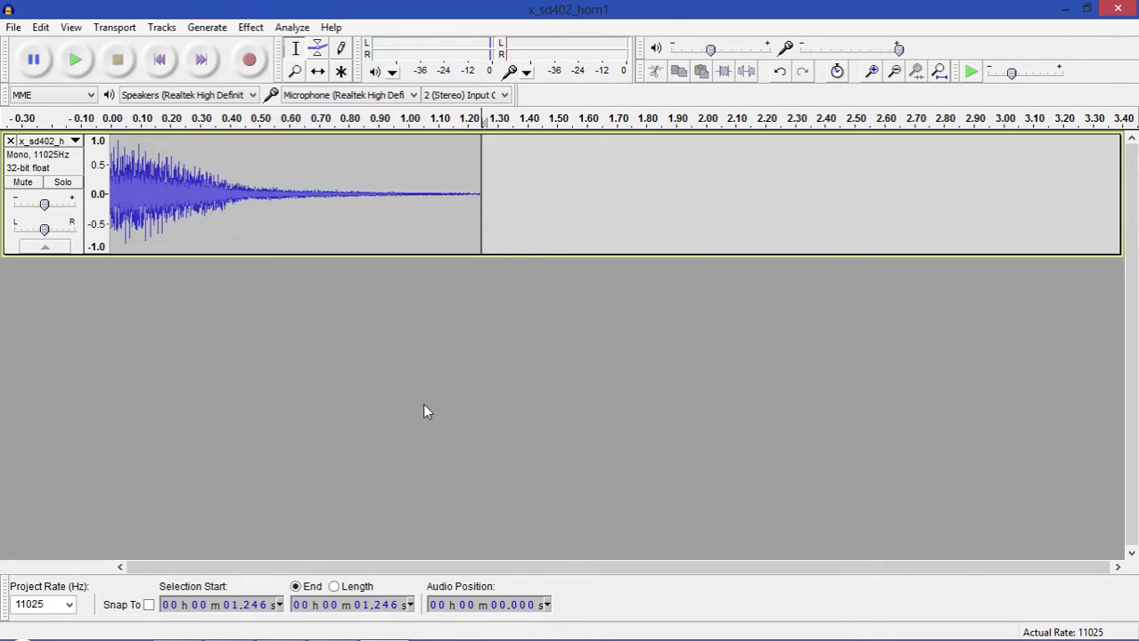
- Exit Audacity without saving the project changes and switch back to XACT
{"action": "left_click", "coordinate": [15, 28]}
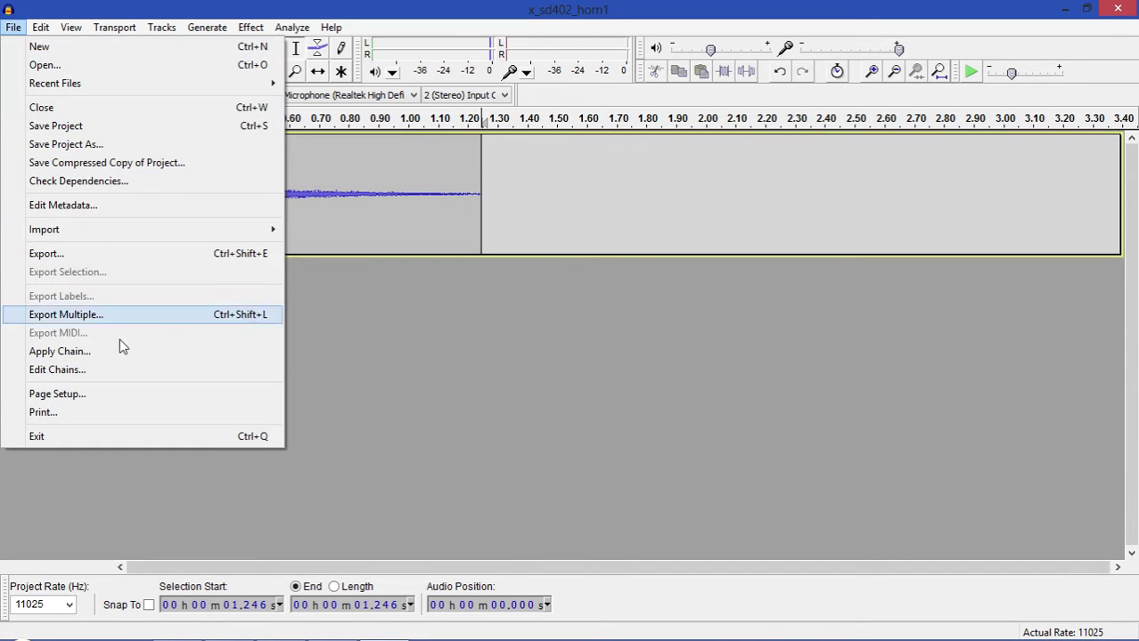
{"action": "left_click", "coordinate": [122, 437]}
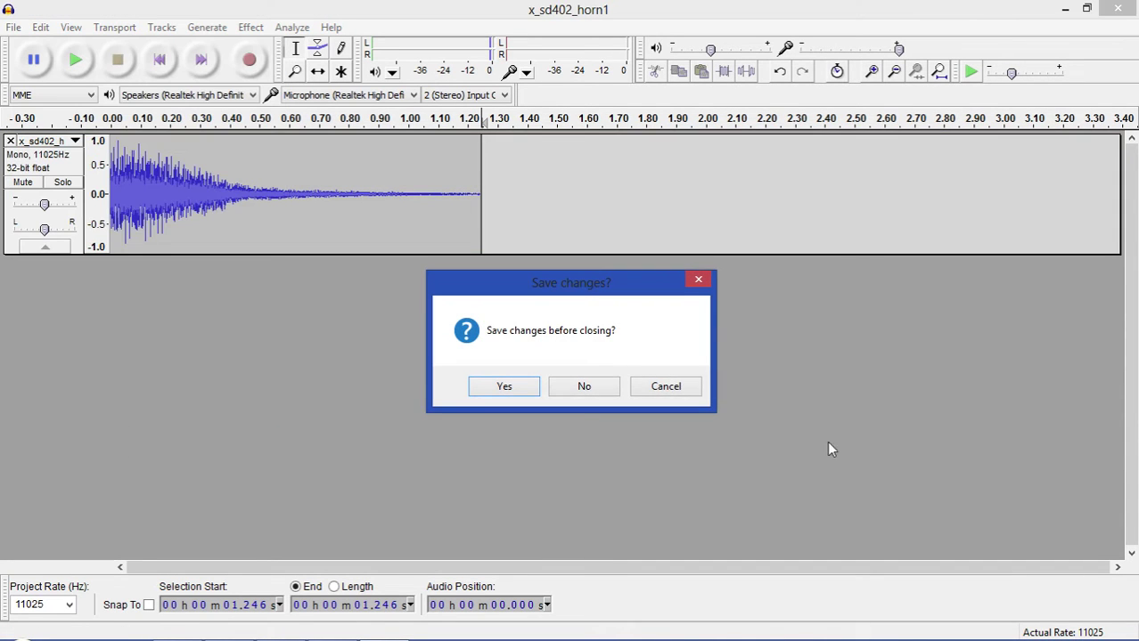
{"action": "left_click", "coordinate": [583, 389]}
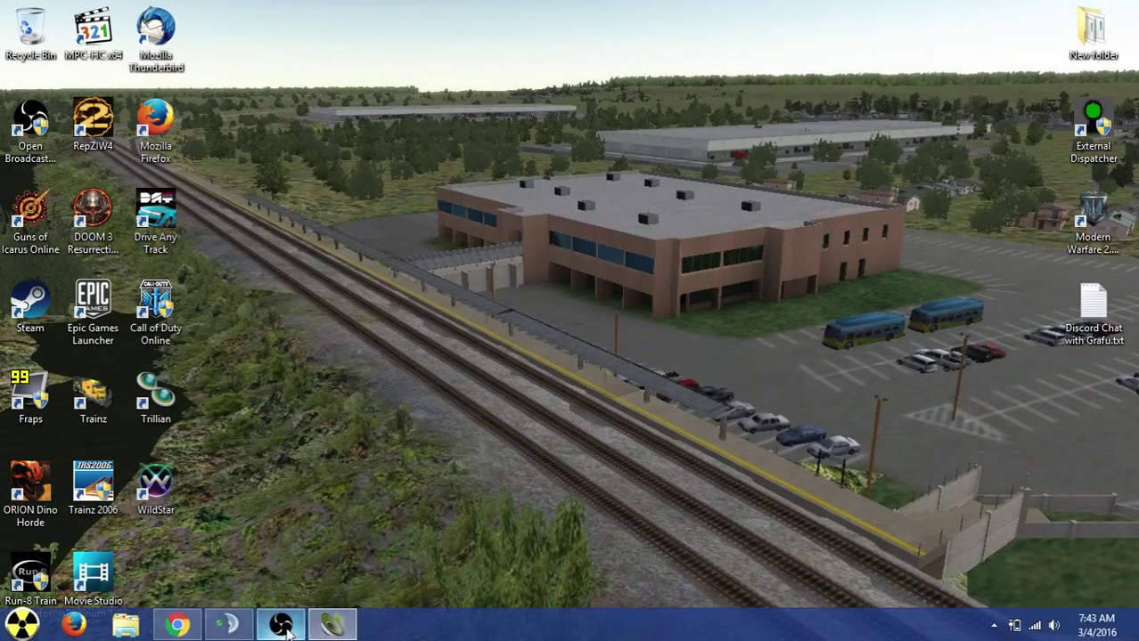
{"action": "left_click", "coordinate": [331, 631]}
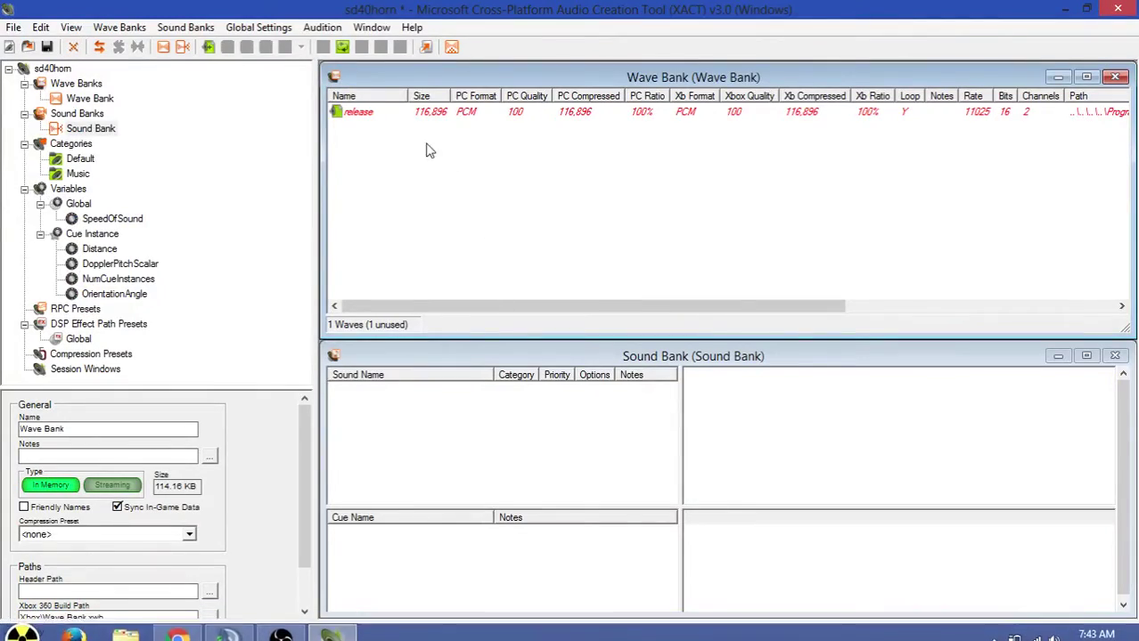
- Insert sd402_horn_end.wav from the Custom Sounds folder inside Downloads' Run8 Audio folder into the wave bank
{"action": "right_click", "coordinate": [368, 146]}
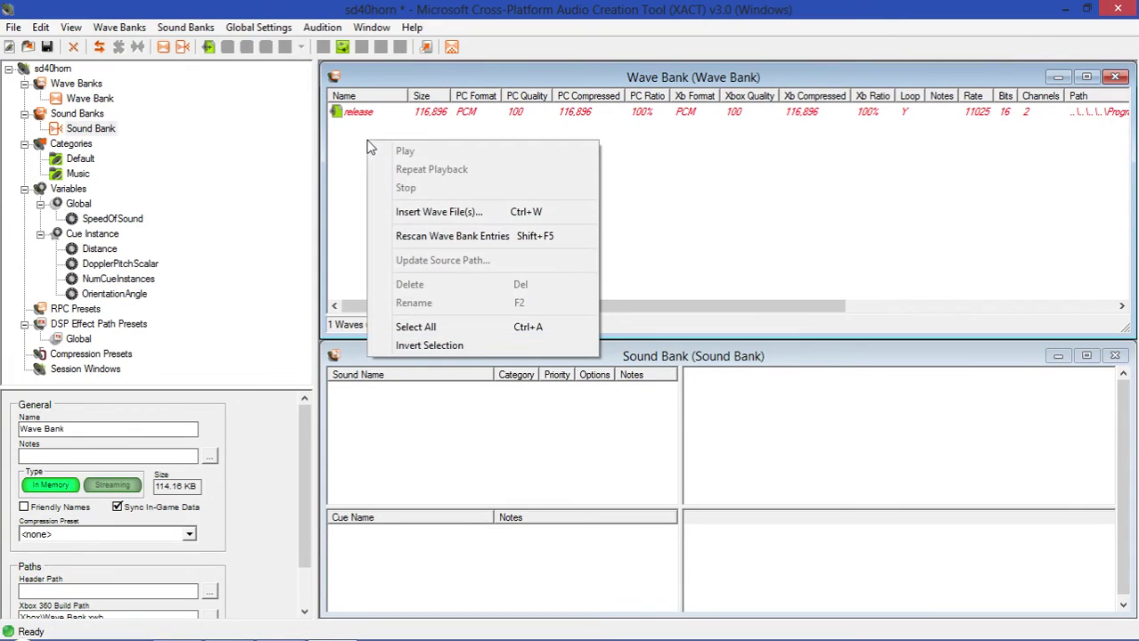
{"action": "left_click", "coordinate": [558, 211]}
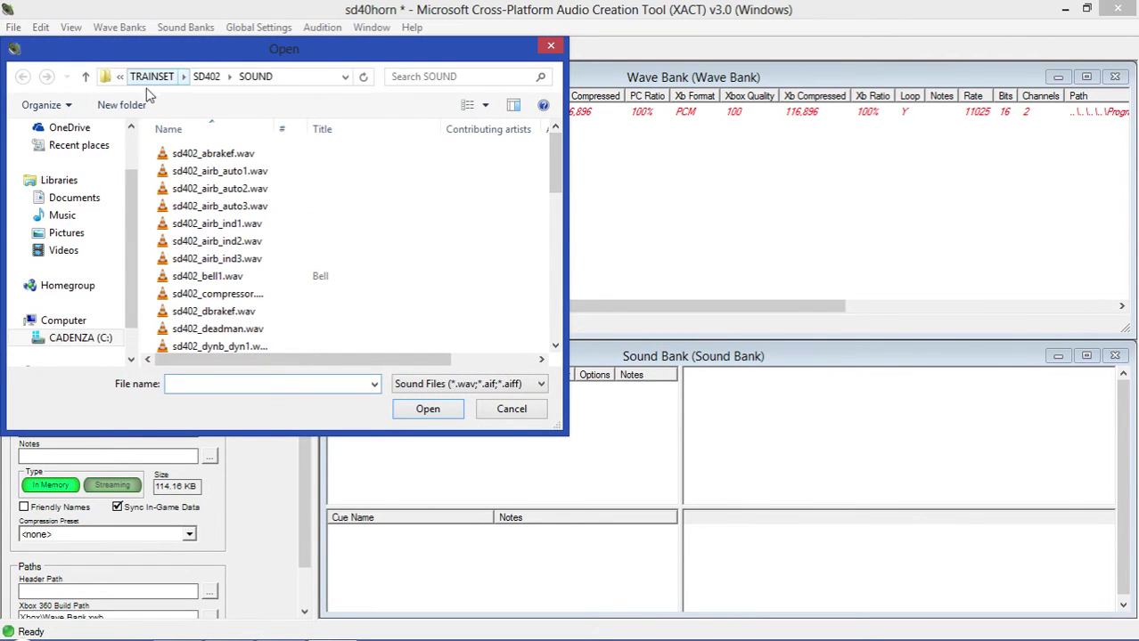
{"action": "scroll", "coordinate": [125, 213], "scroll_direction": "up", "scroll_amount": 2}
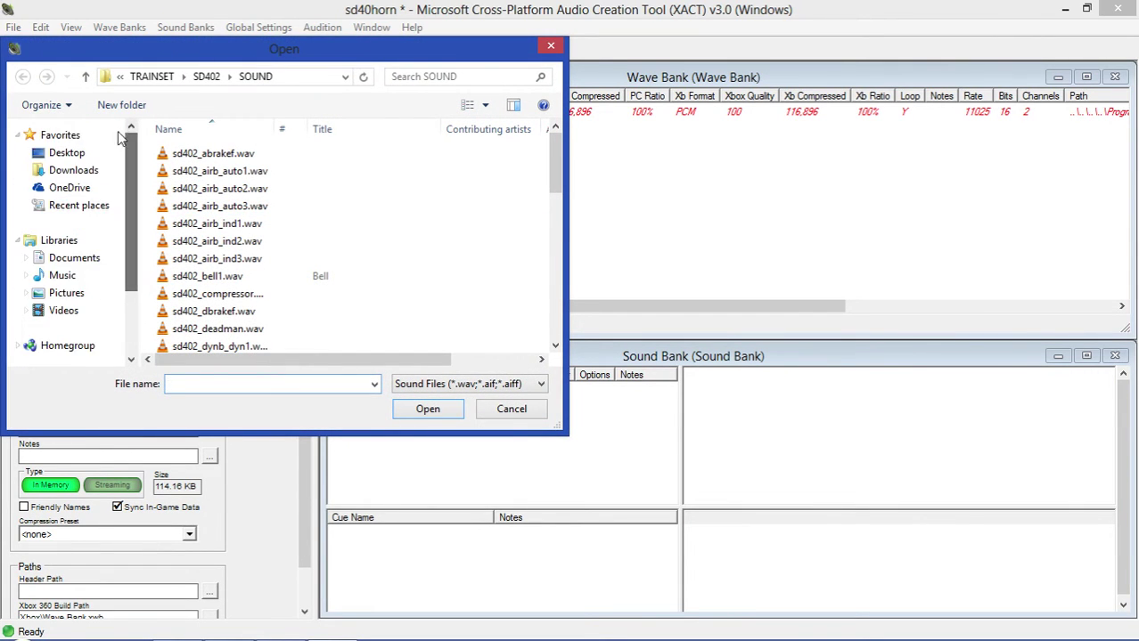
{"action": "left_click", "coordinate": [85, 171]}
{"action": "scroll", "coordinate": [325, 267], "scroll_direction": "down", "scroll_amount": 15}
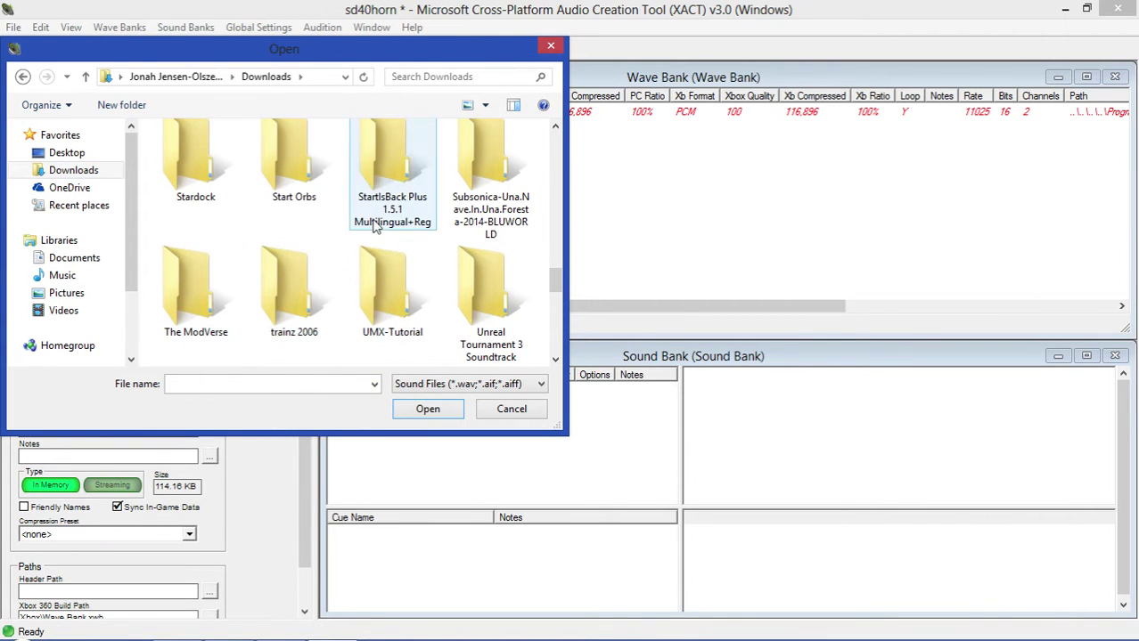
{"action": "scroll", "coordinate": [355, 271], "scroll_direction": "up", "scroll_amount": 2}
{"action": "scroll", "coordinate": [355, 272], "scroll_direction": "up", "scroll_amount": 1}
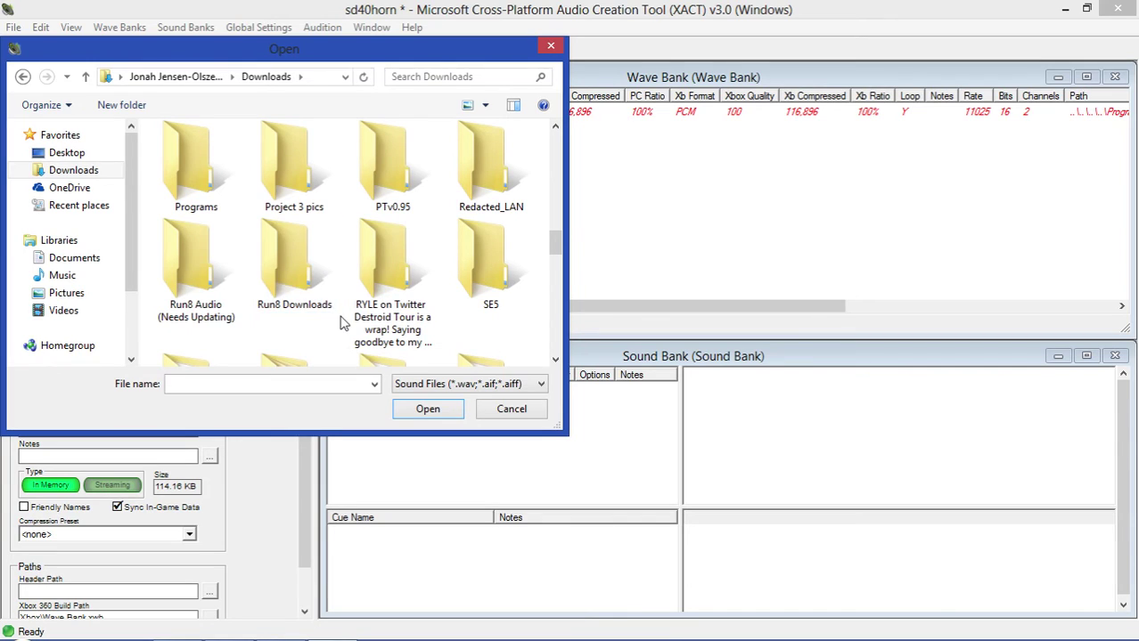
{"action": "double_click", "coordinate": [190, 278]}
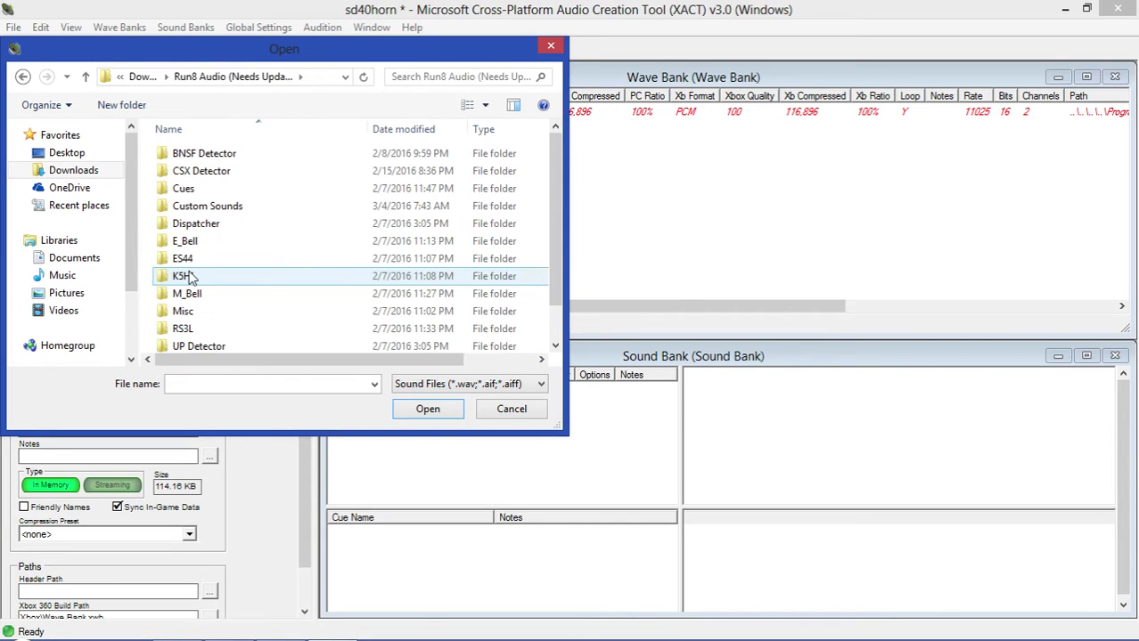
{"action": "double_click", "coordinate": [229, 211]}
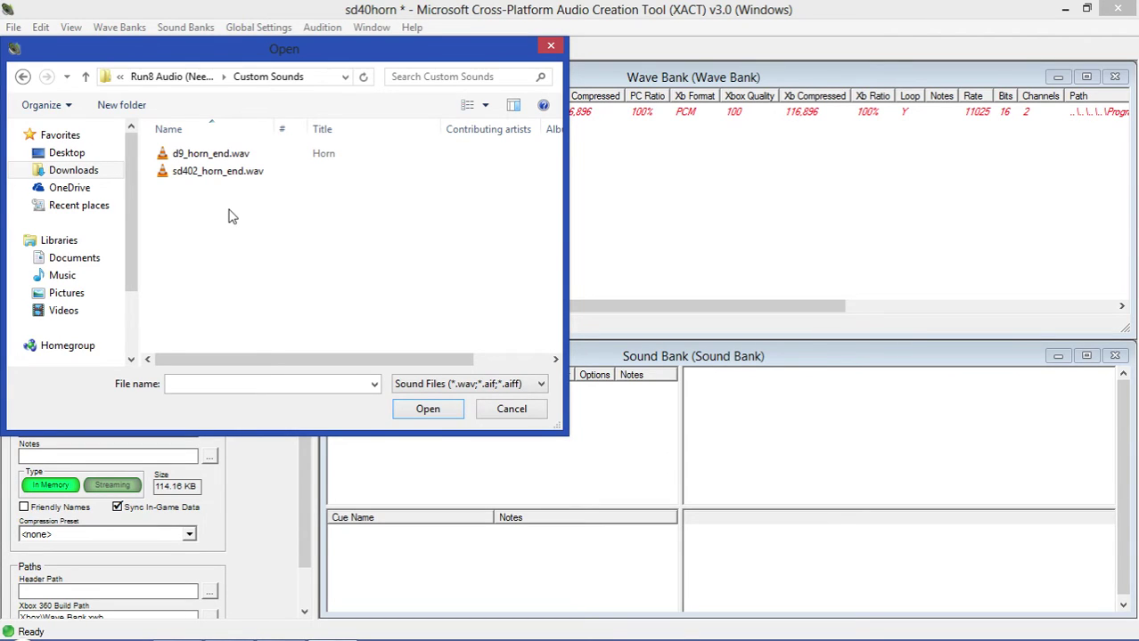
{"action": "left_click", "coordinate": [229, 176]}
{"action": "left_click", "coordinate": [428, 409]}
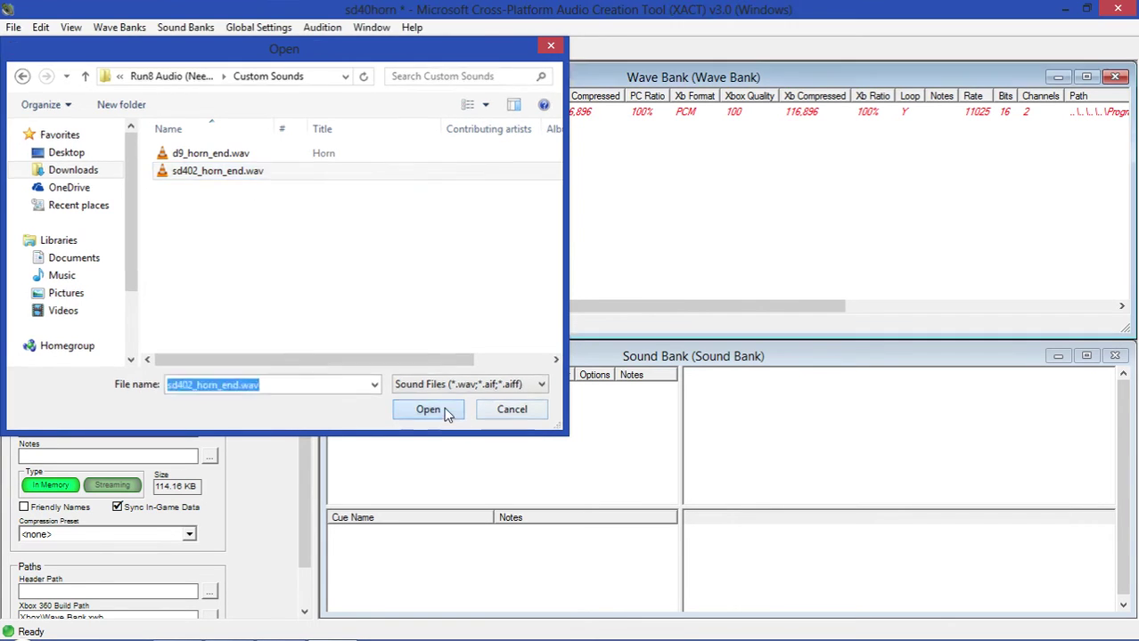
{"action": "left_click", "coordinate": [367, 129]}
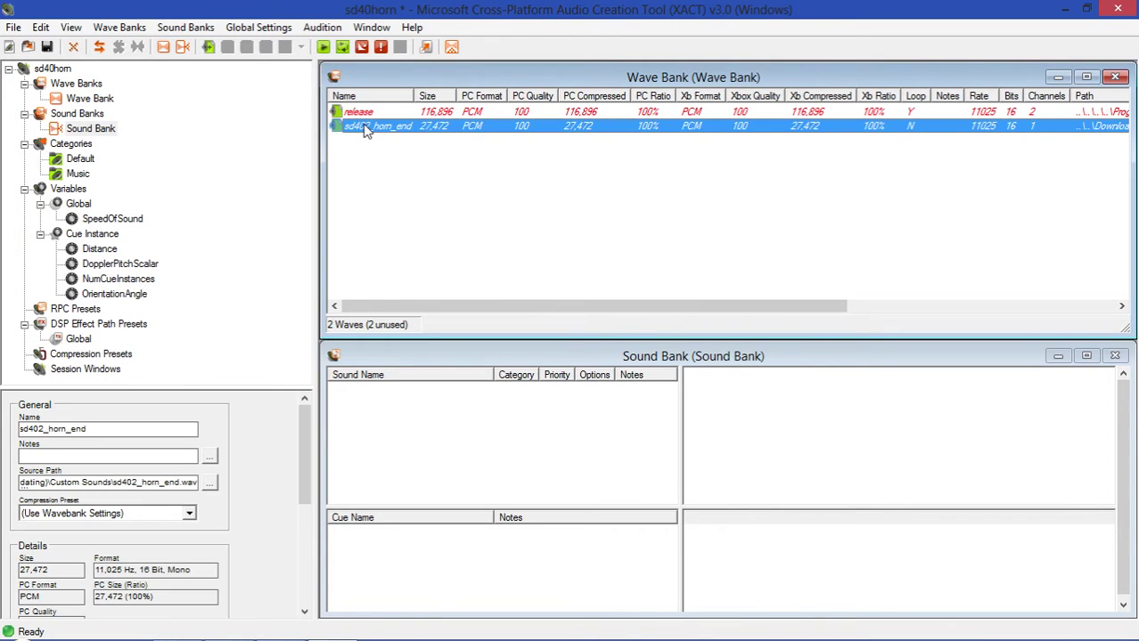
- Rename the release wave in the wave bank as attack
{"action": "right_click", "coordinate": [364, 111]}
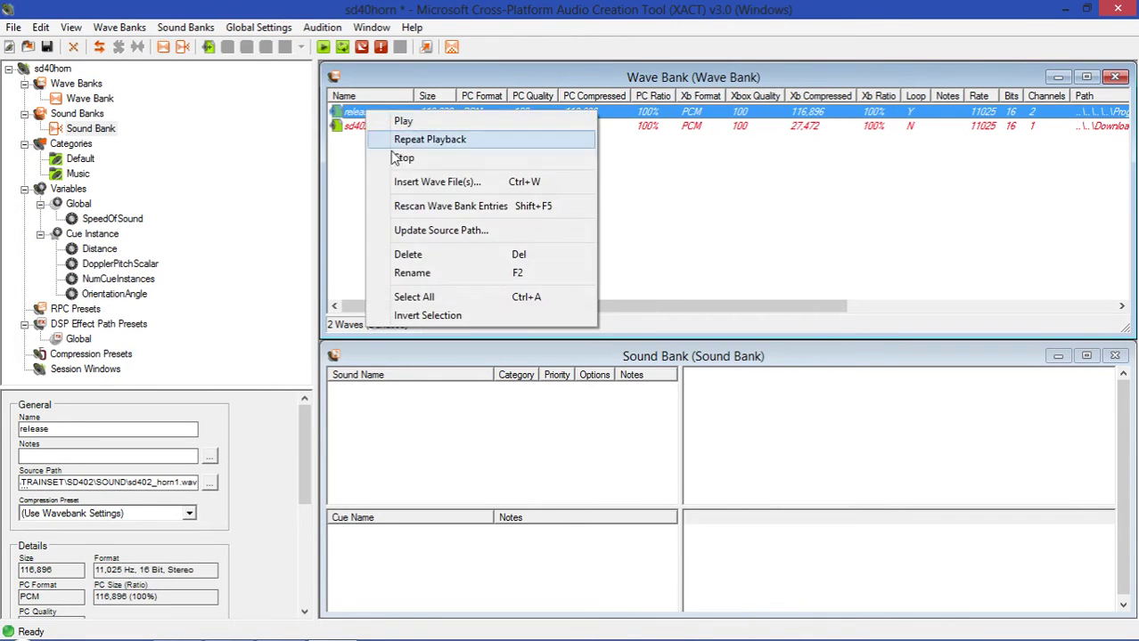
{"action": "left_click", "coordinate": [437, 273]}
{"action": "type", "text": "attack"}
{"action": "key", "text": "Return"}
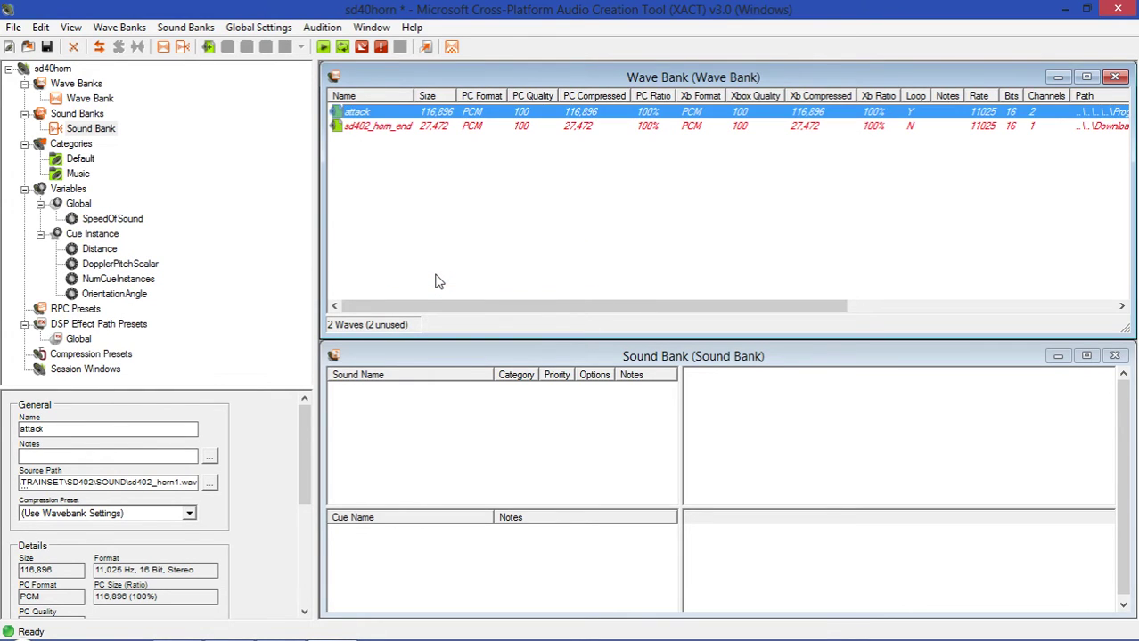
- Rename the sd402_horn_end wave as release
{"action": "right_click", "coordinate": [367, 128]}
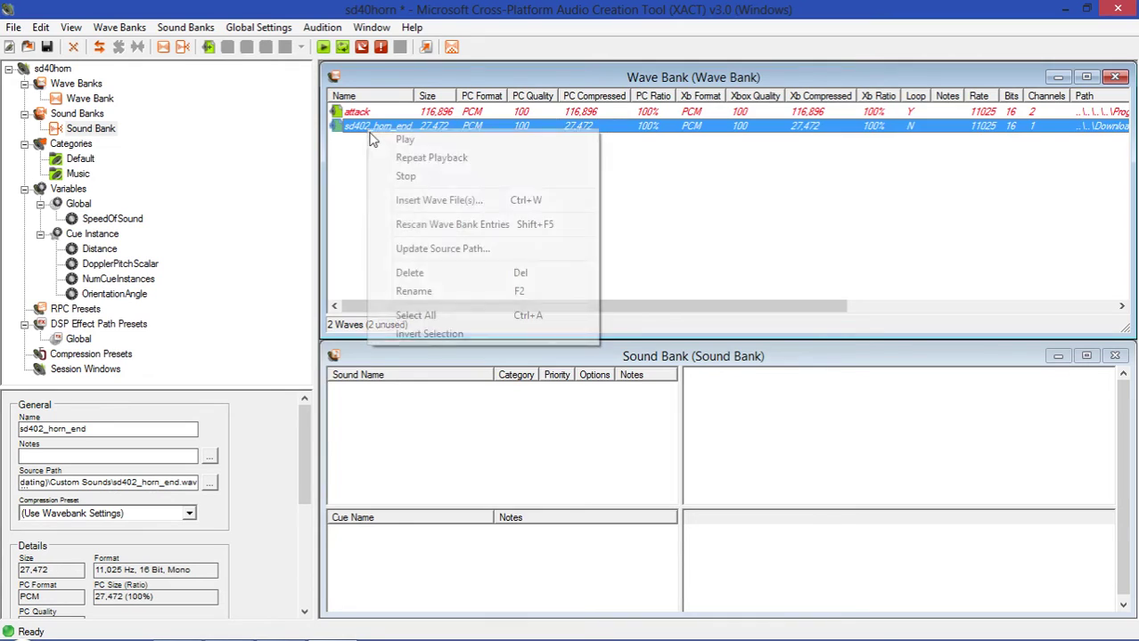
{"action": "left_click", "coordinate": [433, 292]}
{"action": "type", "text": "release"}
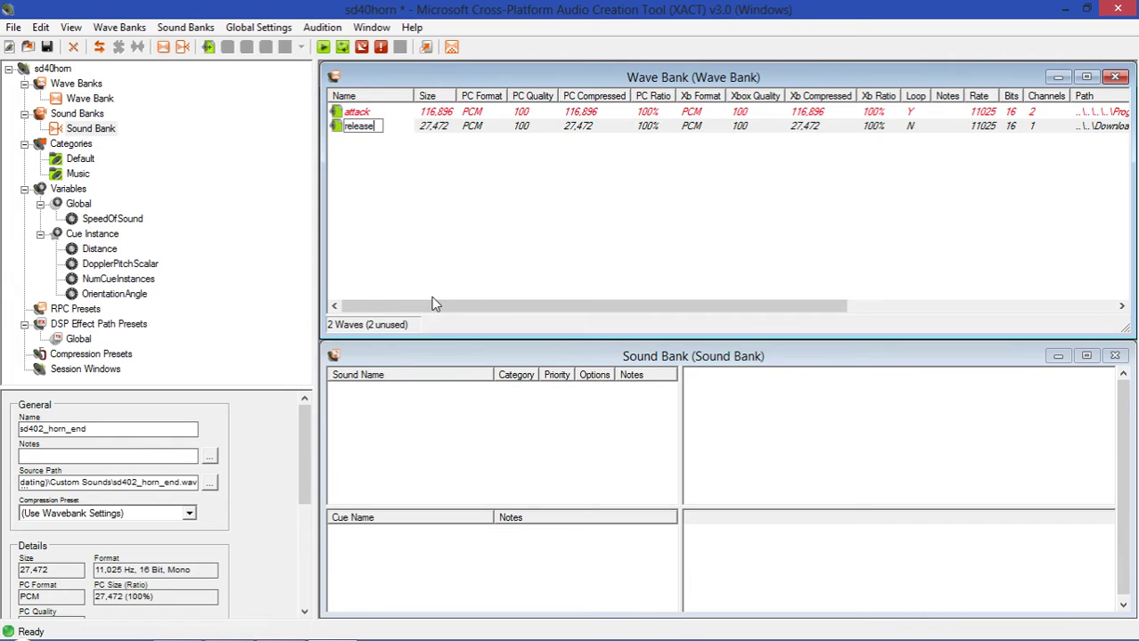
{"action": "key", "text": "Return"}
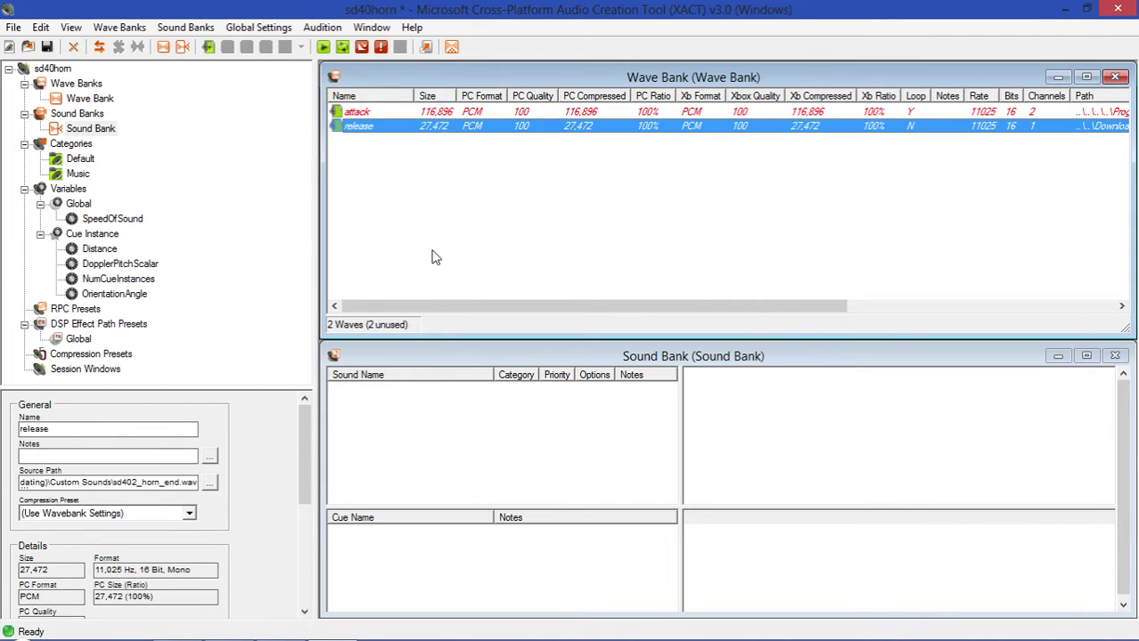
- Add both the attack and release waves to the sound bank's cue list, creating matching sounds and cues
{"action": "left_click", "coordinate": [436, 257]}
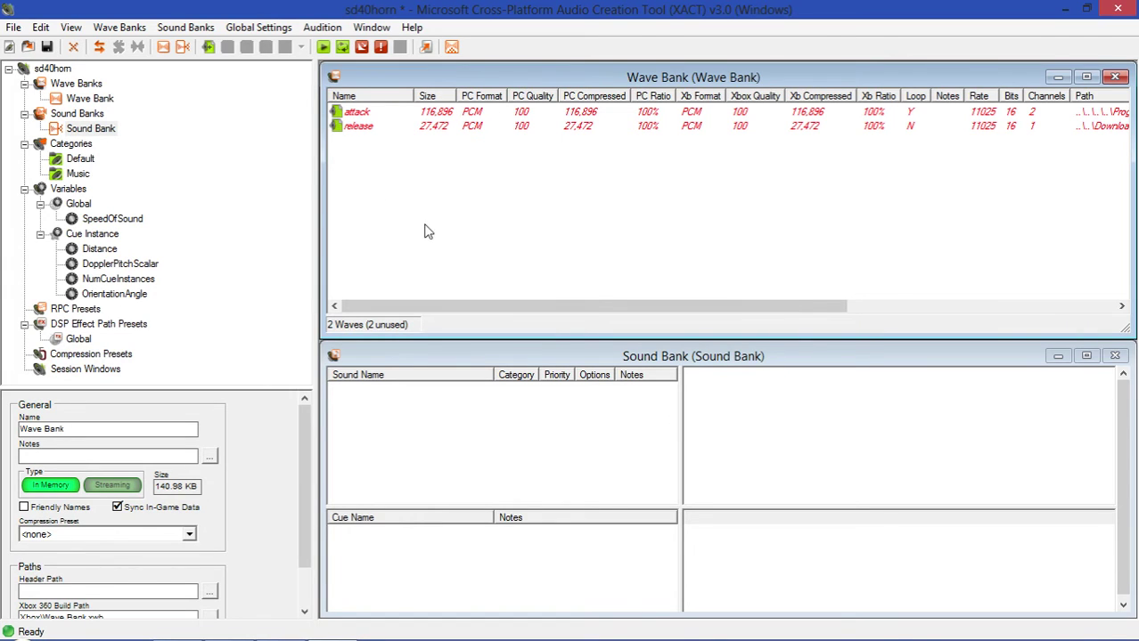
{"action": "left_click_drag", "start_coordinate": [429, 244], "coordinate": [419, 560]}
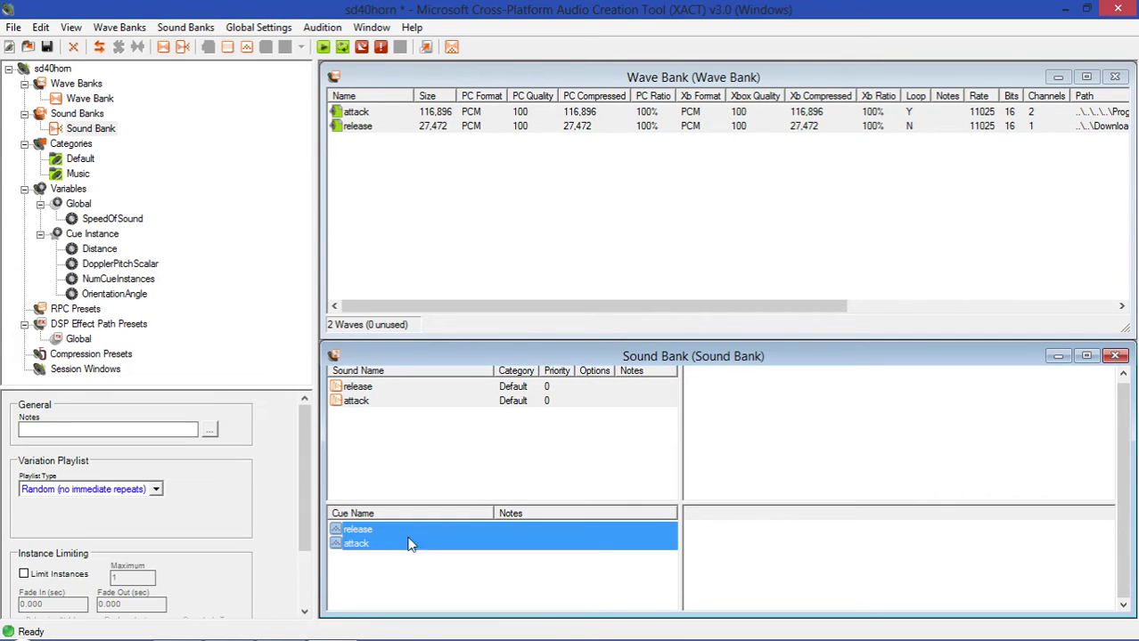
- Examine the tracks and looping settings of the release and attack sounds, and check their cues in the sound bank
{"action": "left_click_drag", "start_coordinate": [371, 400], "coordinate": [361, 386]}
{"action": "left_click", "coordinate": [364, 396]}
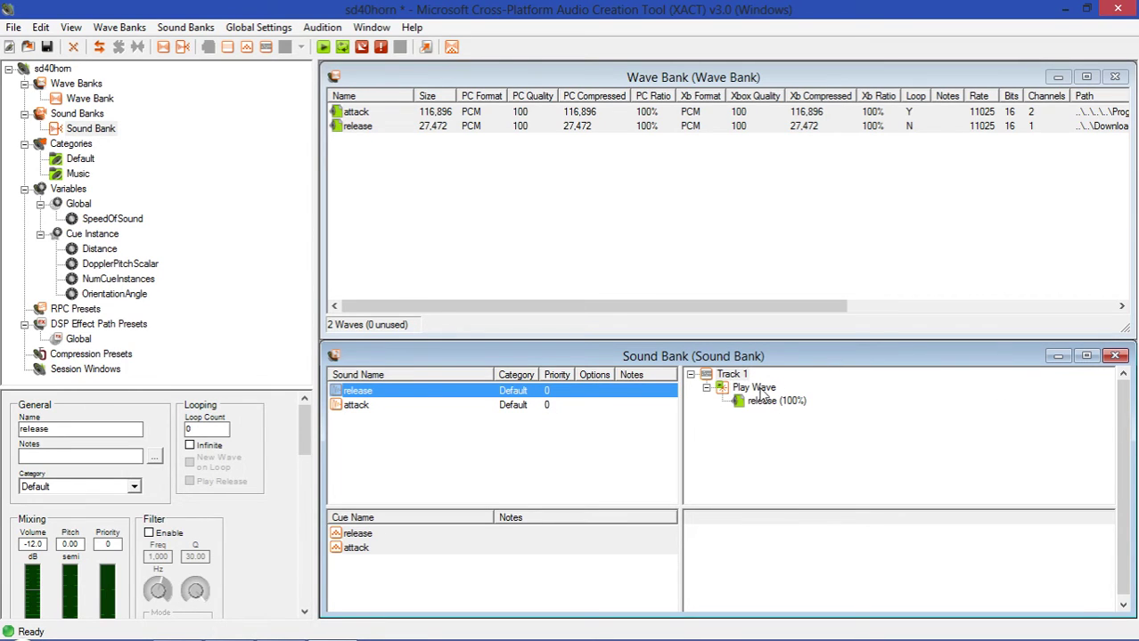
{"action": "left_click", "coordinate": [621, 406]}
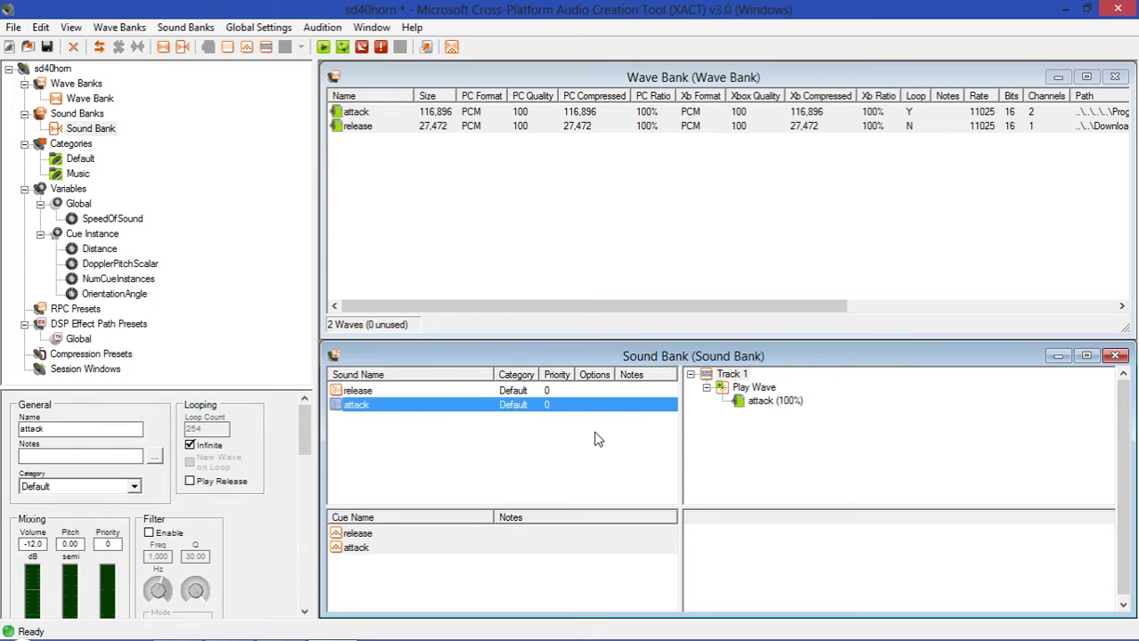
{"action": "left_click", "coordinate": [522, 462]}
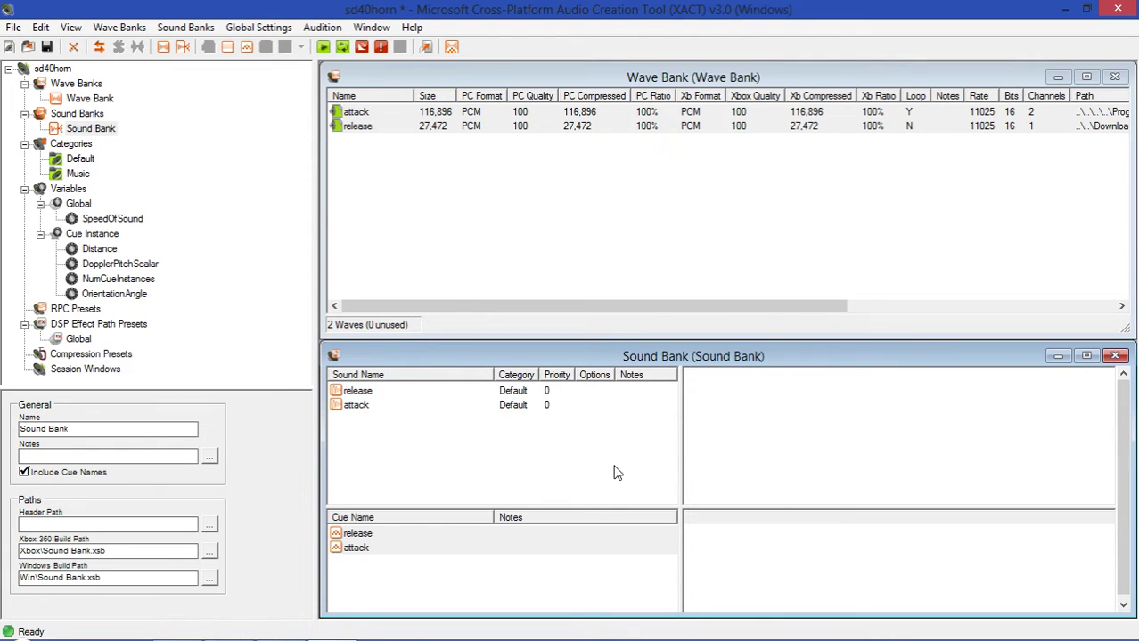
{"action": "left_click_drag", "start_coordinate": [358, 533], "coordinate": [362, 544]}
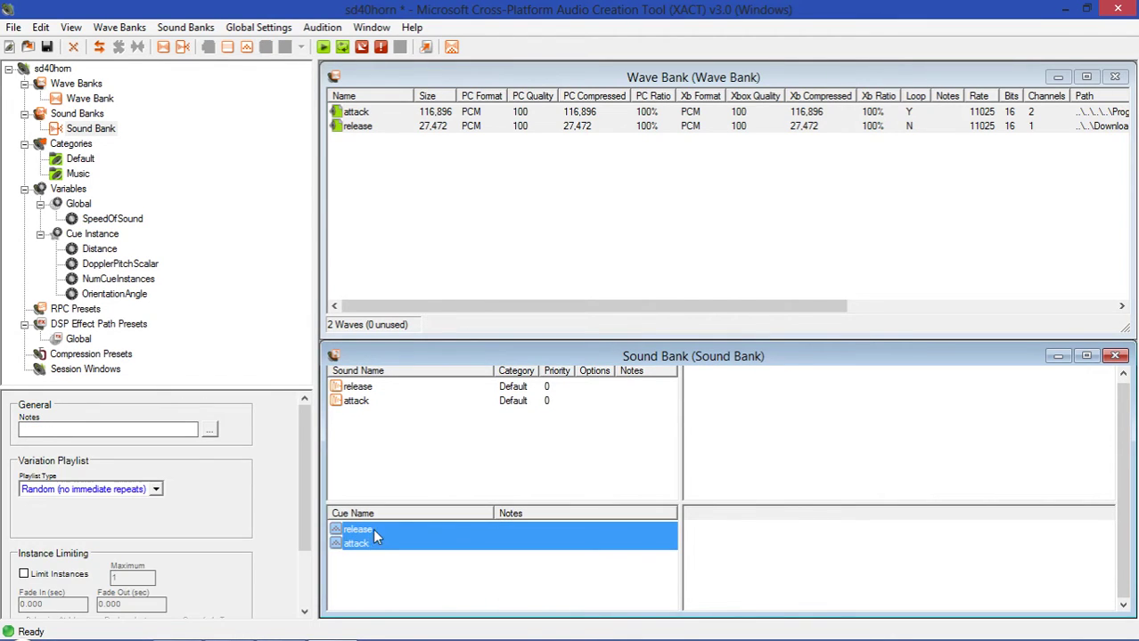
{"action": "left_click", "coordinate": [375, 532]}
{"action": "left_click", "coordinate": [377, 546]}
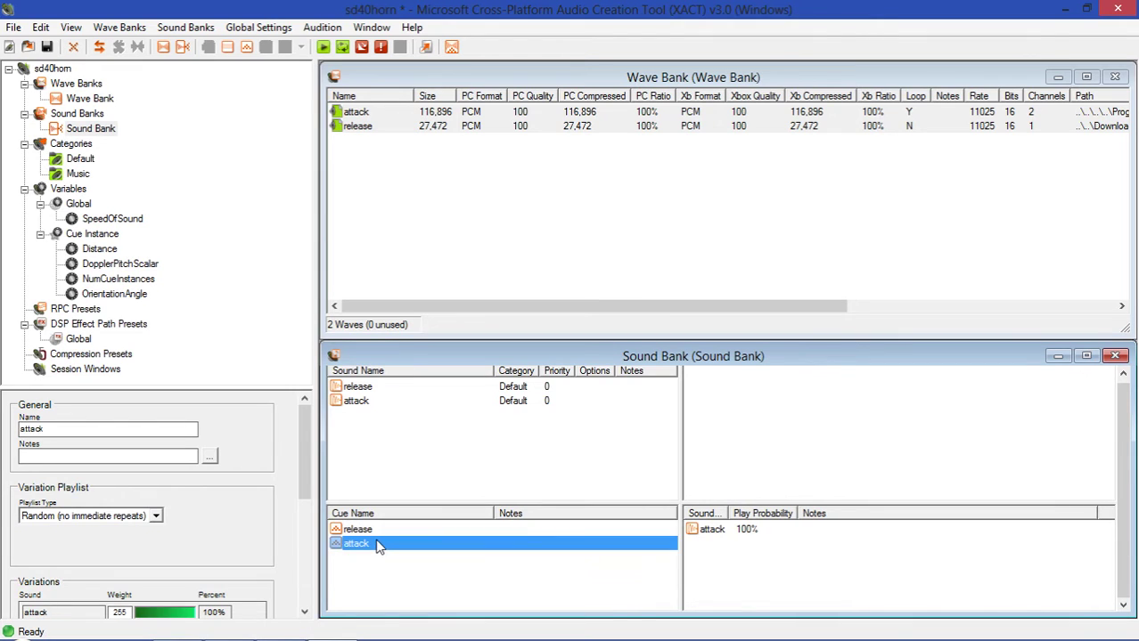
{"action": "left_click", "coordinate": [465, 452]}
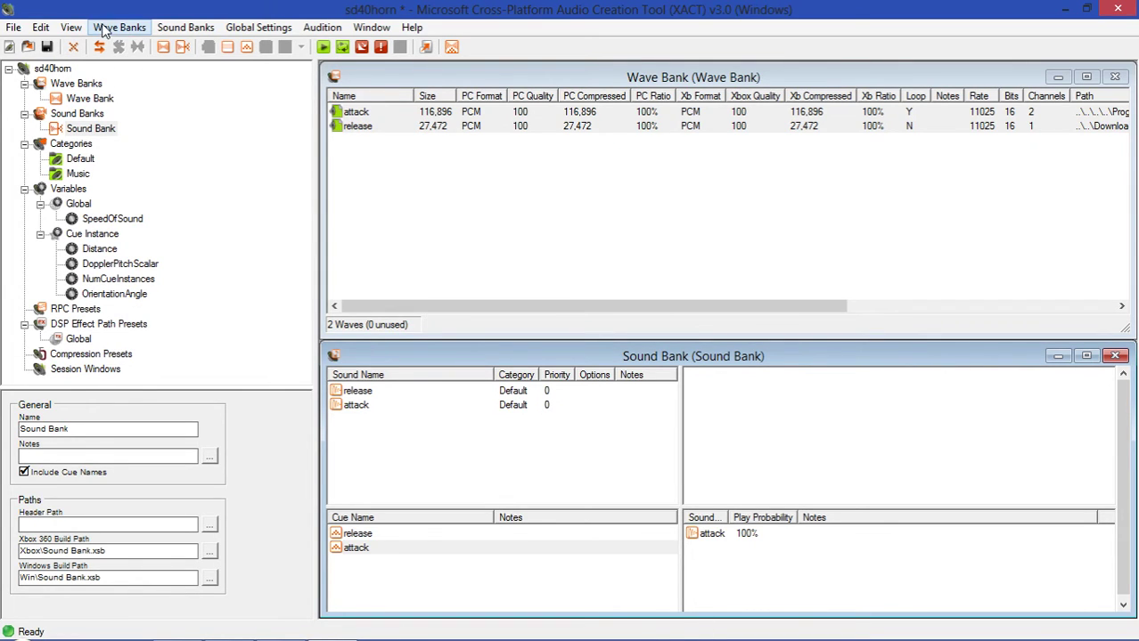
{"action": "left_click", "coordinate": [143, 27]}
{"action": "mouse_move", "coordinate": [194, 29]}
{"action": "mouse_move", "coordinate": [268, 32]}
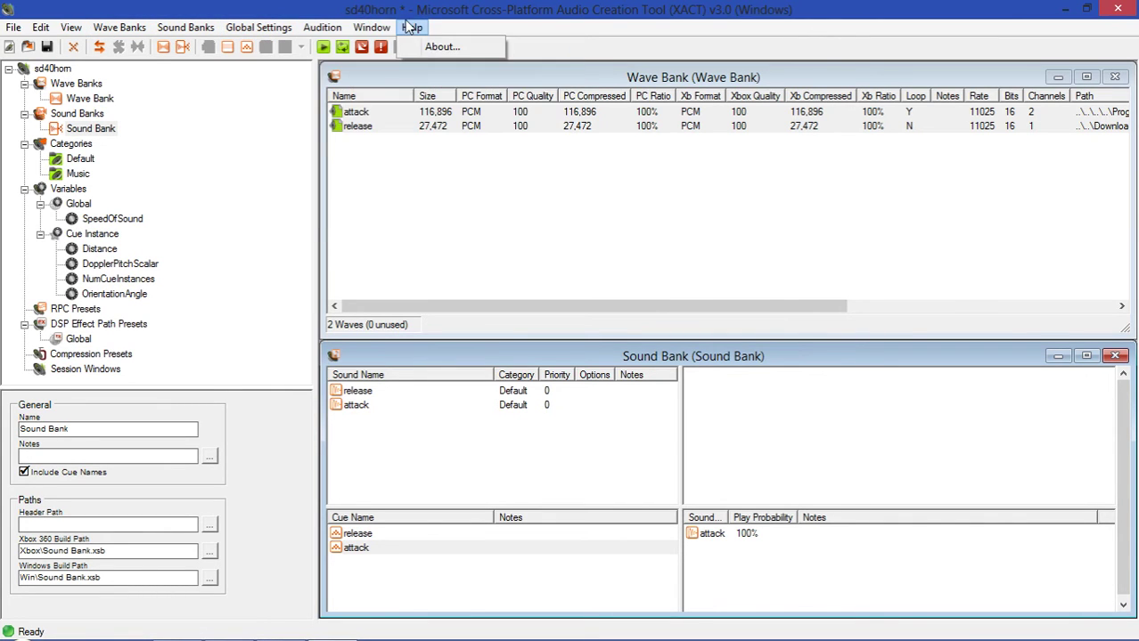
{"action": "left_click", "coordinate": [570, 13]}
- Save the sd40horn project and build it with the report option set to None
{"action": "left_click", "coordinate": [13, 26]}
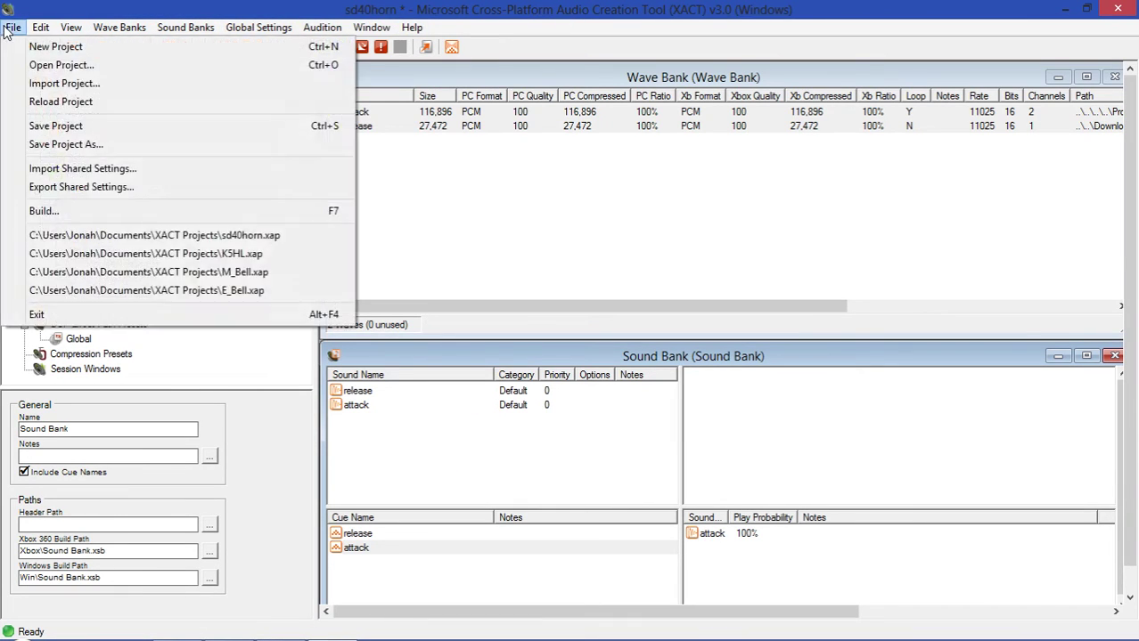
{"action": "left_click", "coordinate": [71, 130]}
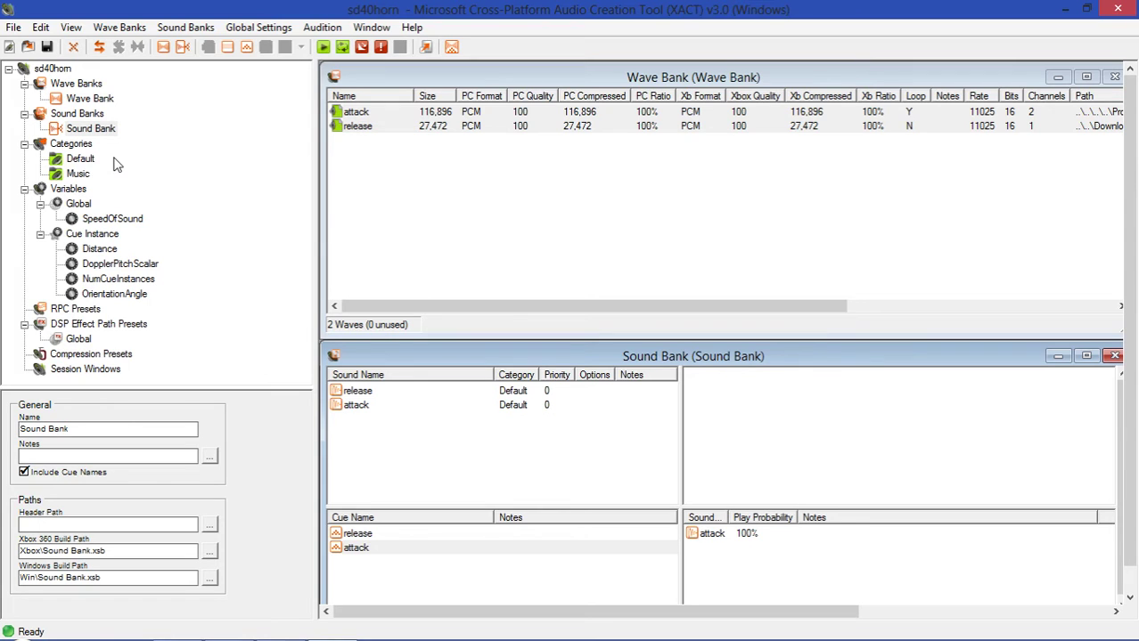
{"action": "left_click", "coordinate": [13, 26]}
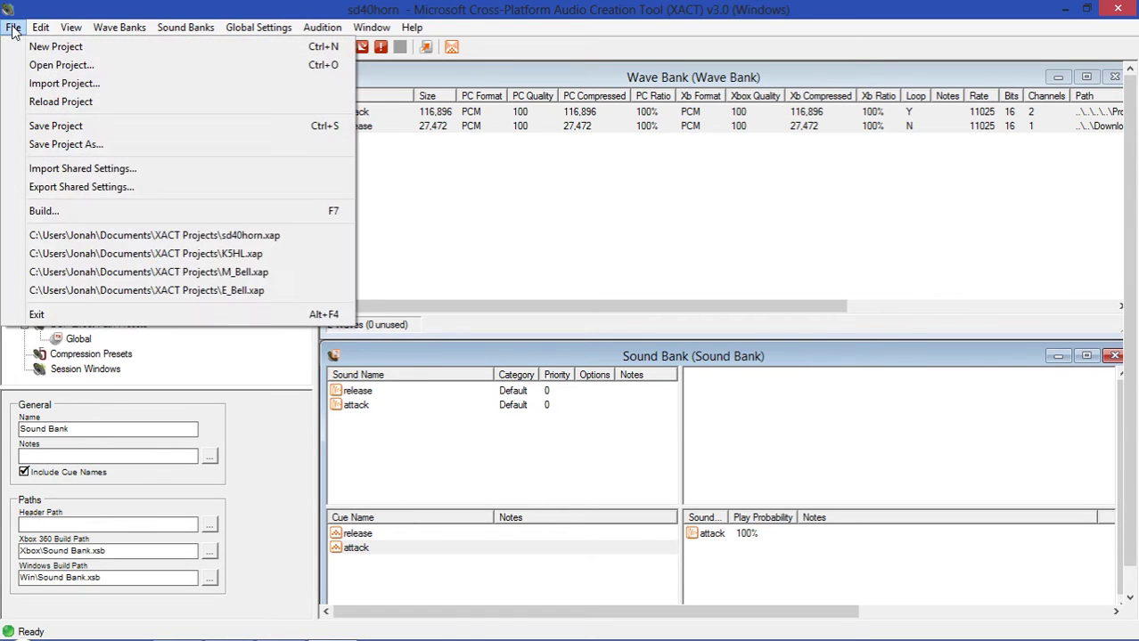
{"action": "left_click", "coordinate": [45, 211]}
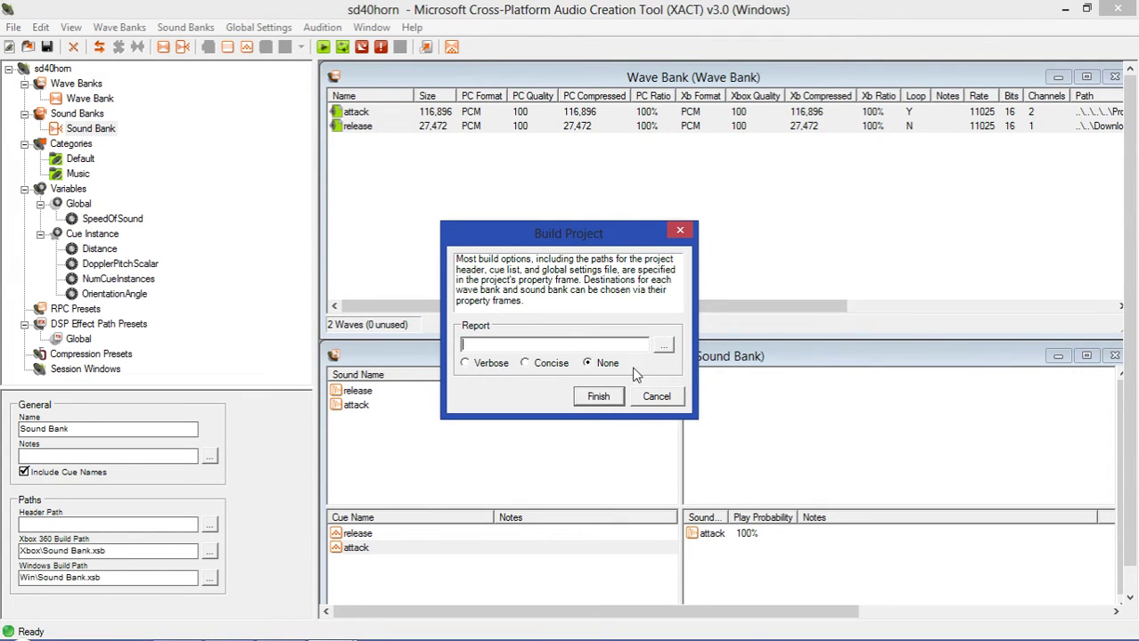
{"action": "left_click", "coordinate": [603, 403]}
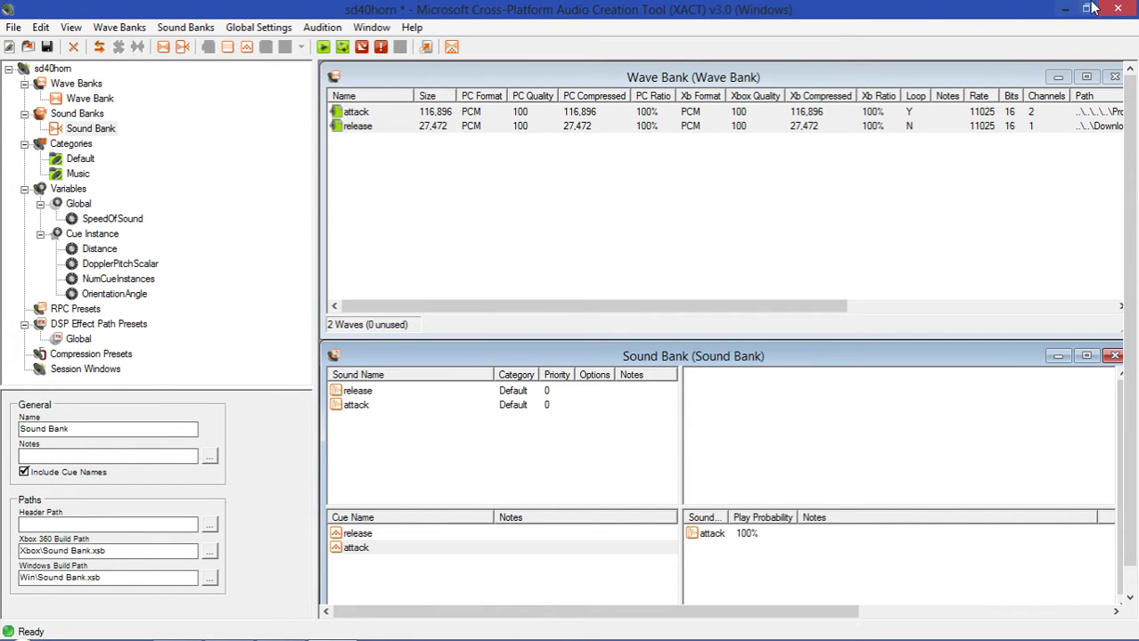
- Minimize XACT and open the Win folder of XACT Projects in File Explorer
{"action": "left_click", "coordinate": [1063, 9]}
{"action": "key", "text": "super"}
{"action": "right_click", "coordinate": [133, 629]}
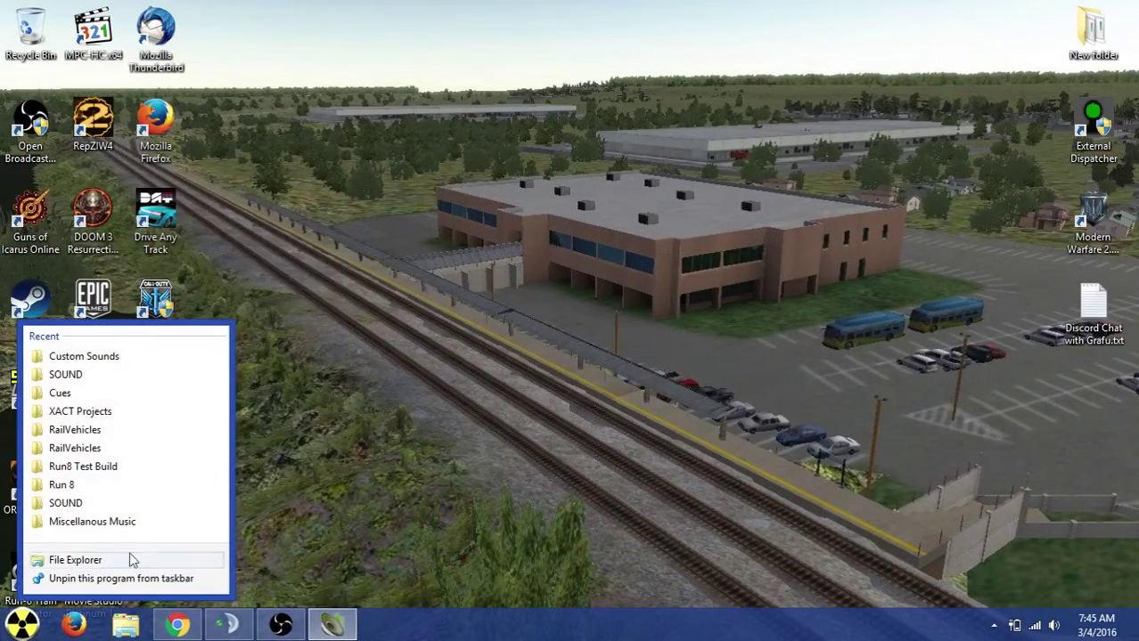
{"action": "left_click", "coordinate": [119, 414]}
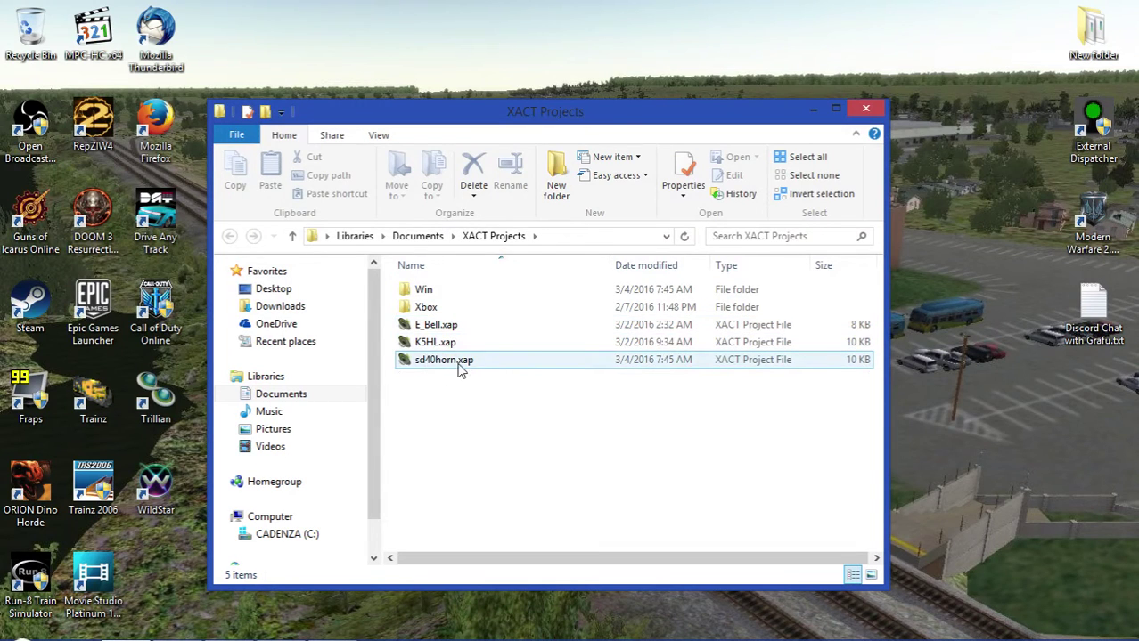
{"action": "double_click", "coordinate": [450, 292]}
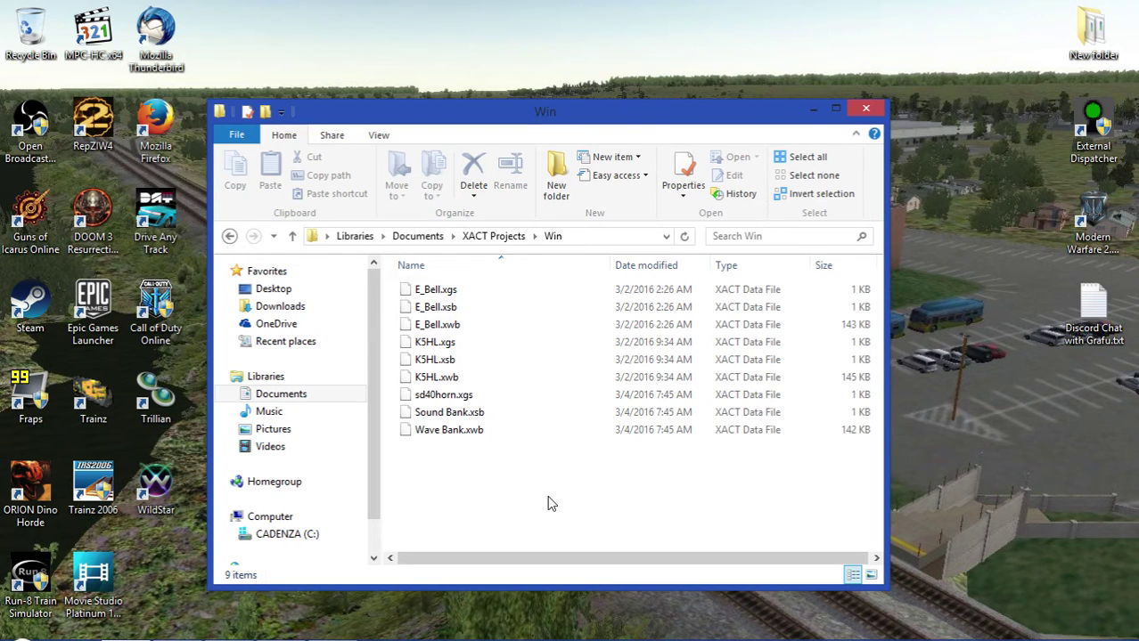
- Rename the Sound Bank.xsb file in the Win folder to sd40horn.xsb
{"action": "left_click", "coordinate": [493, 414]}
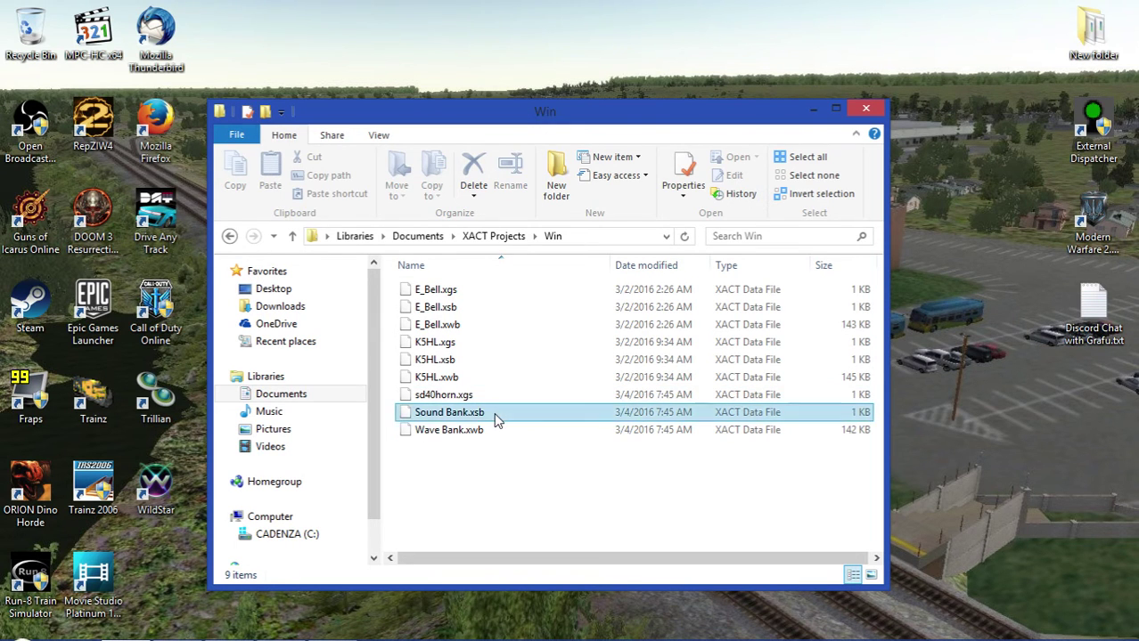
{"action": "left_click", "coordinate": [501, 487]}
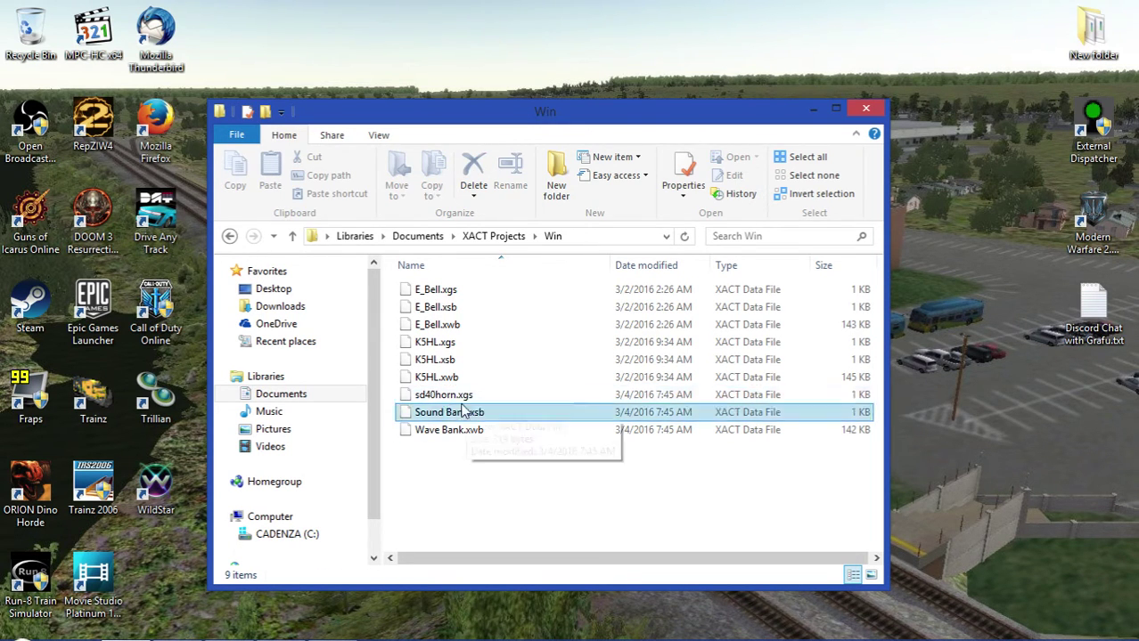
{"action": "double_click", "coordinate": [451, 412]}
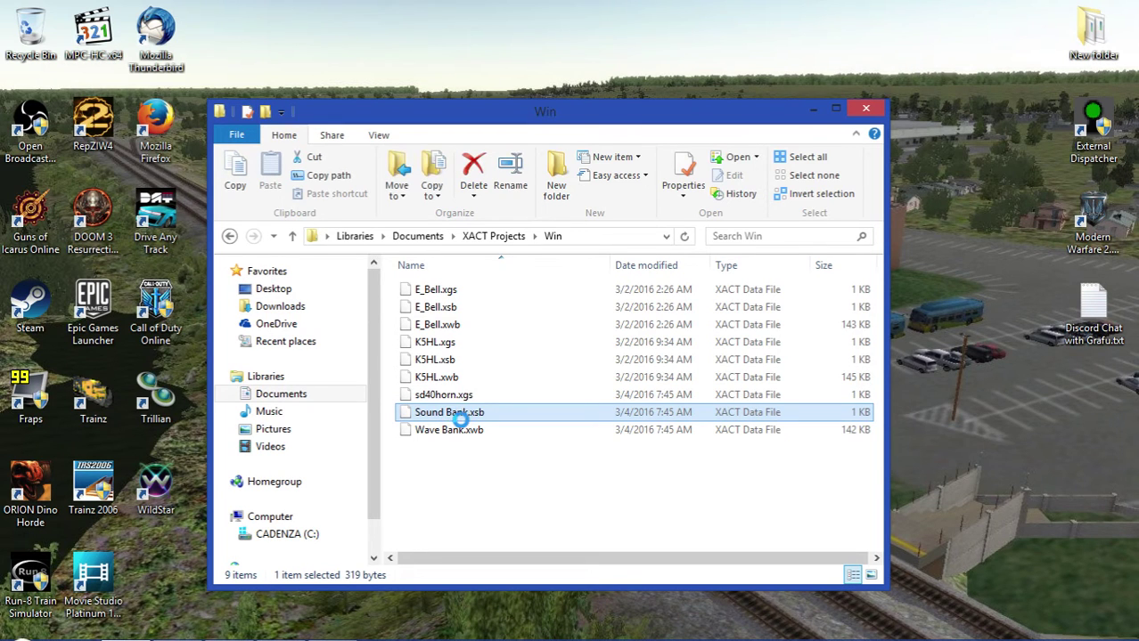
{"action": "right_click", "coordinate": [451, 412]}
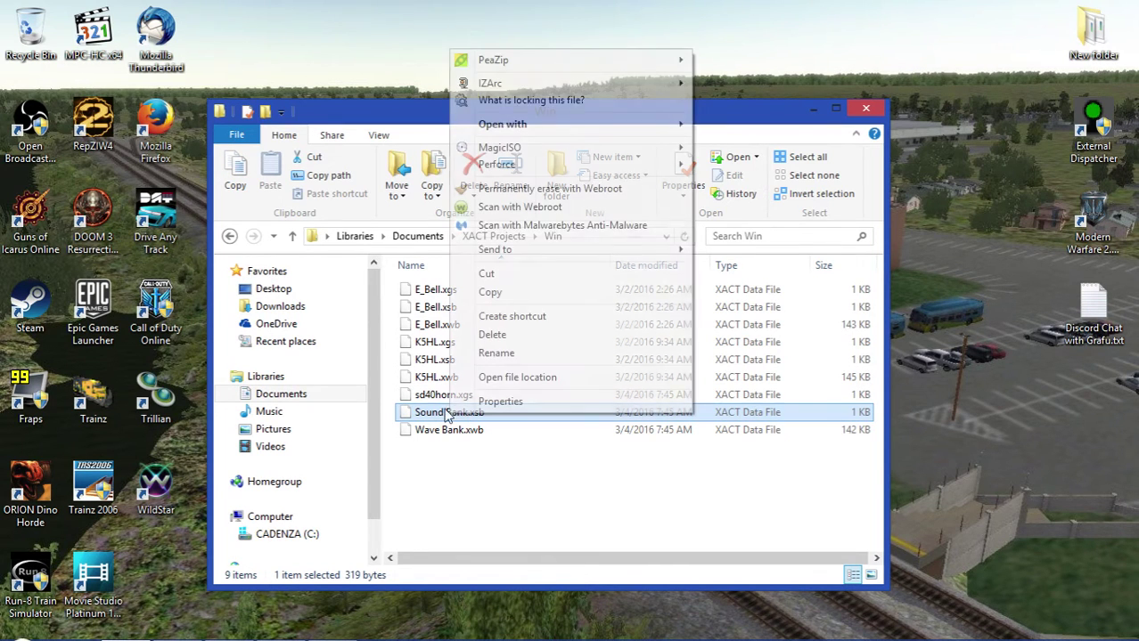
{"action": "left_click", "coordinate": [555, 357]}
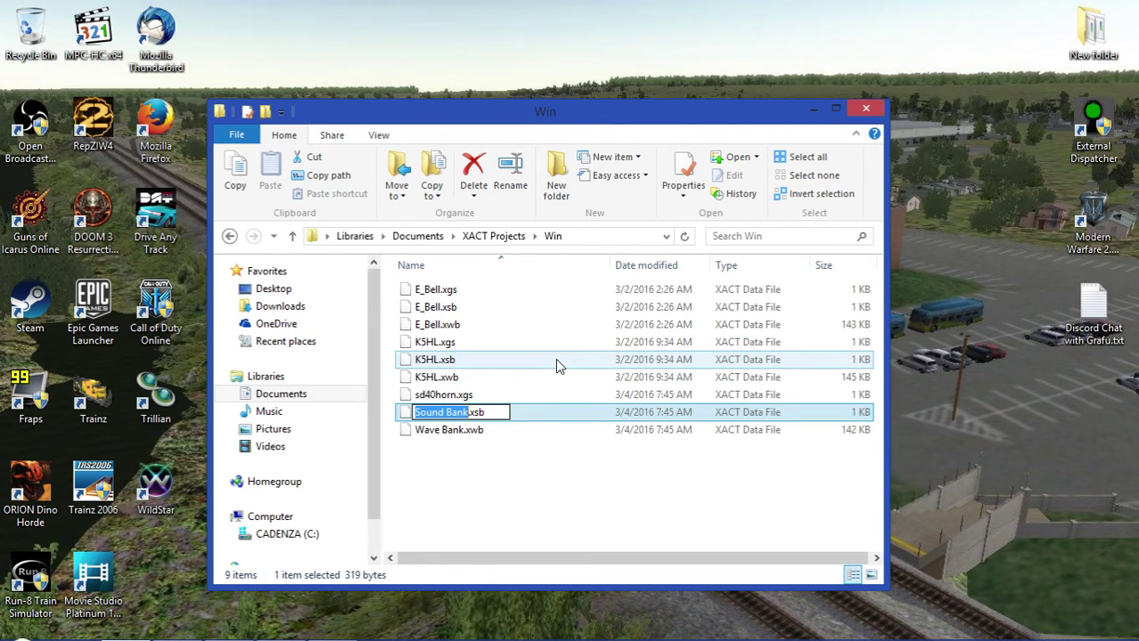
{"action": "type", "text": "sd40"}
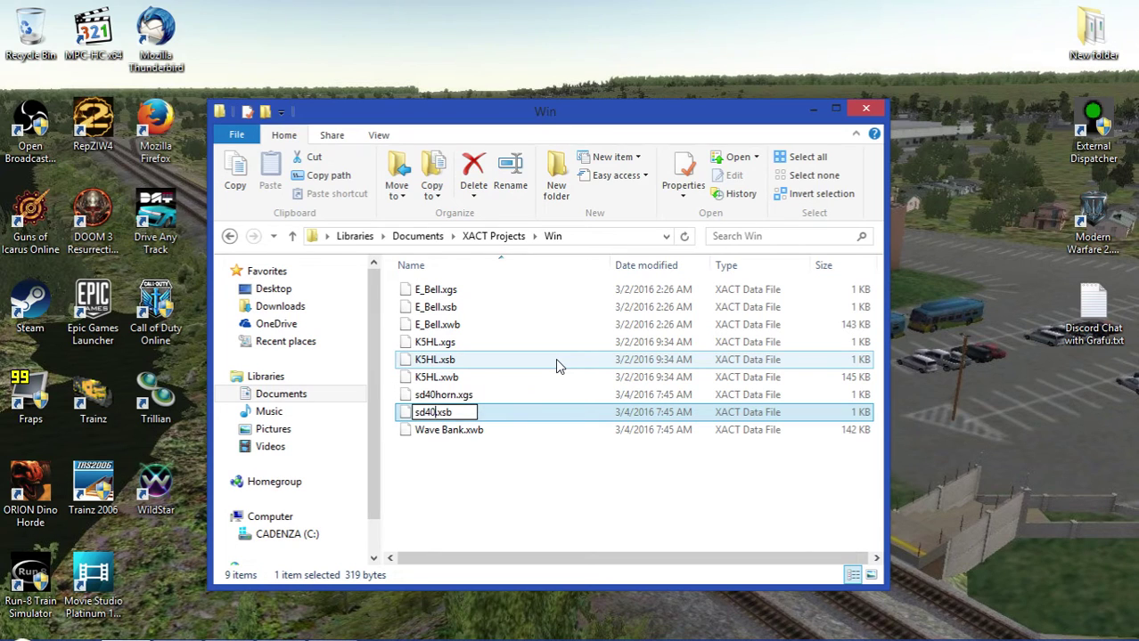
{"action": "type", "text": "horn"}
{"action": "key", "text": "Return"}
- Rename the Wave Bank.xwb file to sd40horn.xwb
{"action": "left_click", "coordinate": [478, 434]}
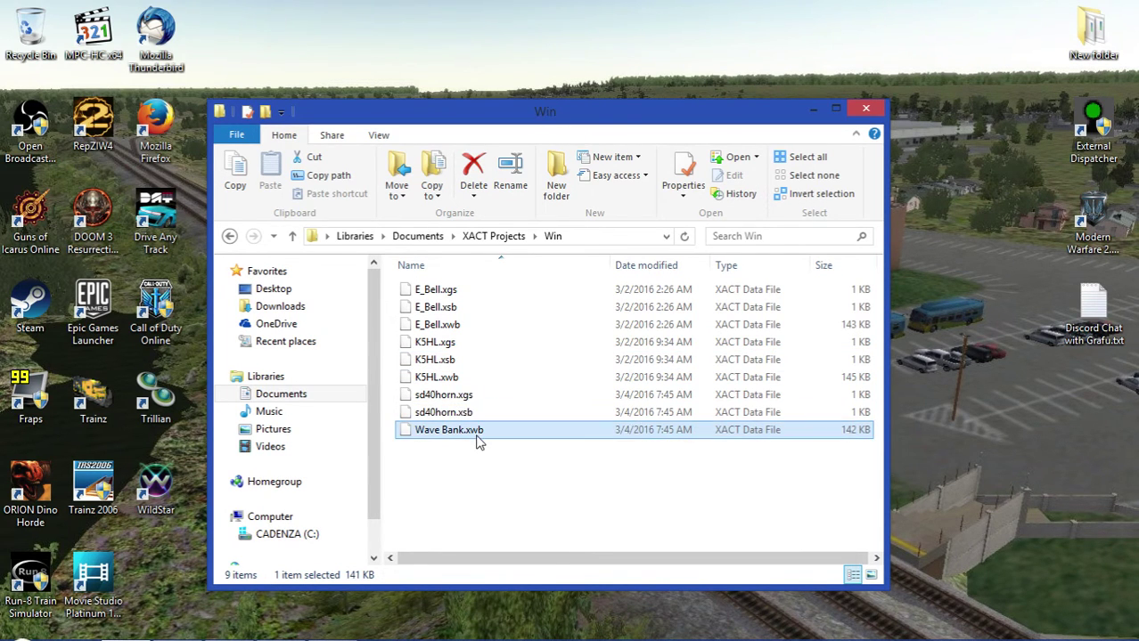
{"action": "right_click", "coordinate": [478, 441]}
{"action": "left_click", "coordinate": [515, 376]}
{"action": "type", "text": "sd40horn.xwb"}
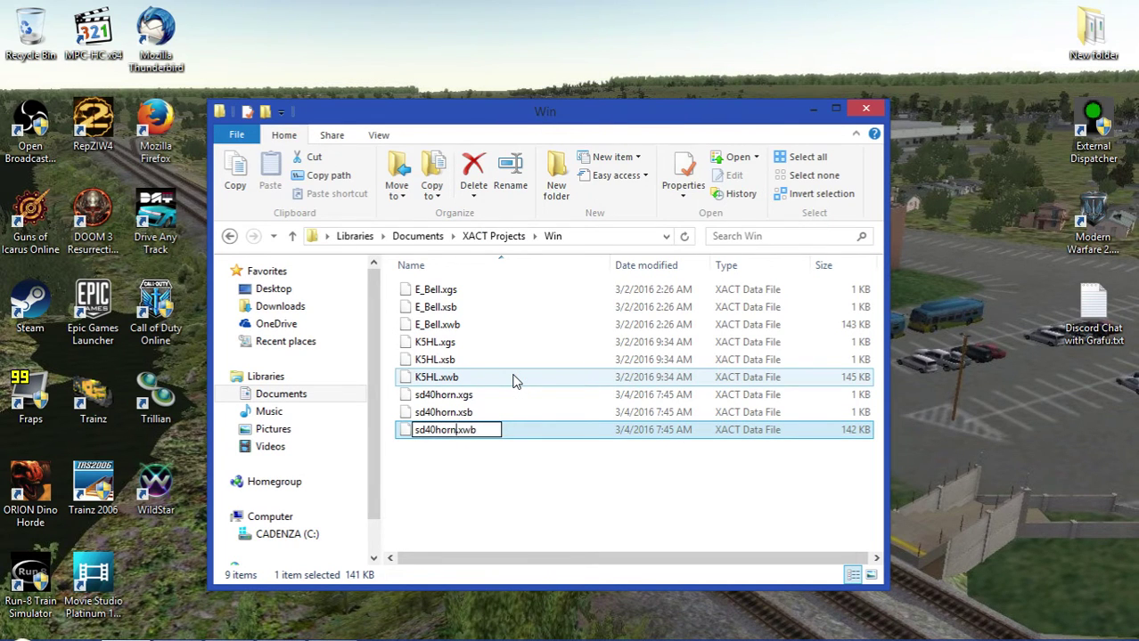
{"action": "key", "text": "Return"}
{"action": "left_click", "coordinate": [436, 395]}
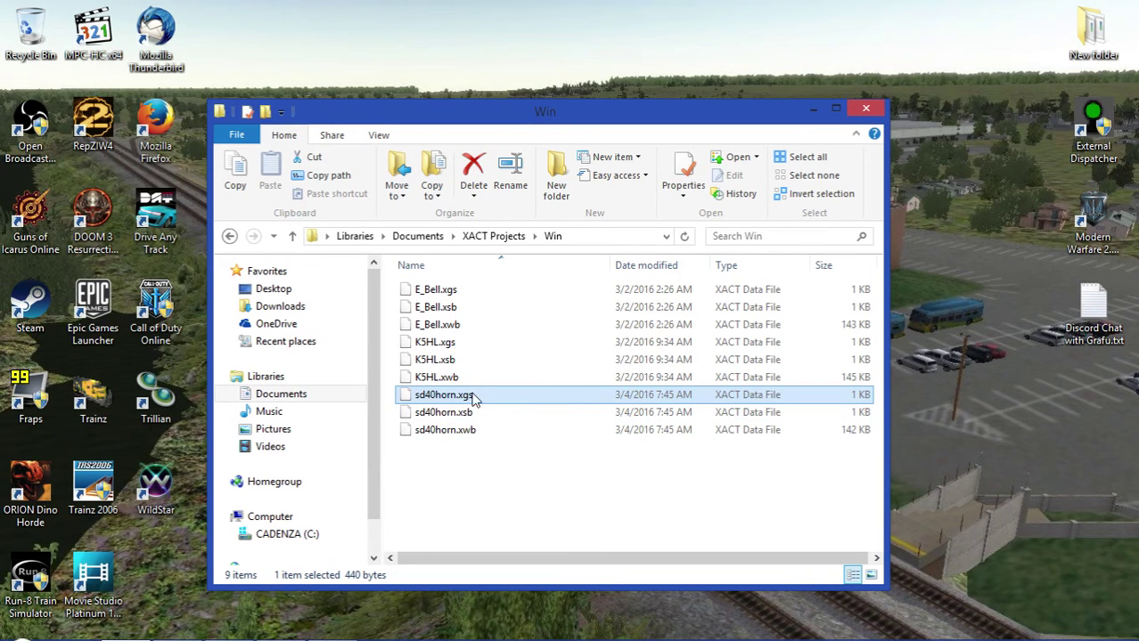
{"action": "left_click", "coordinate": [460, 505]}
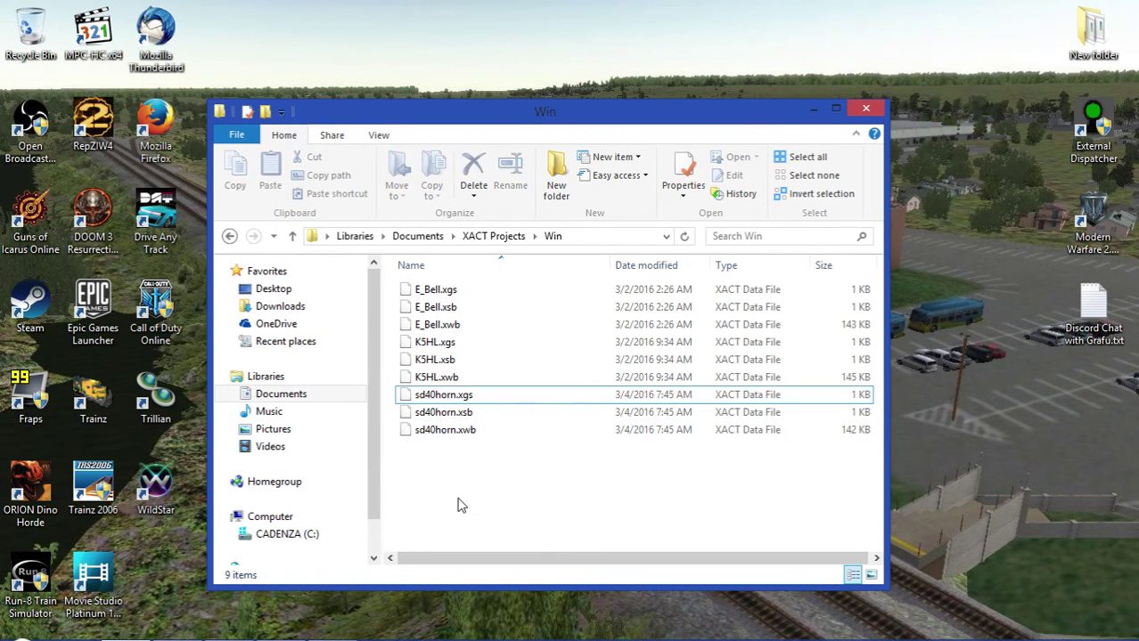
{"action": "left_click", "coordinate": [443, 397]}
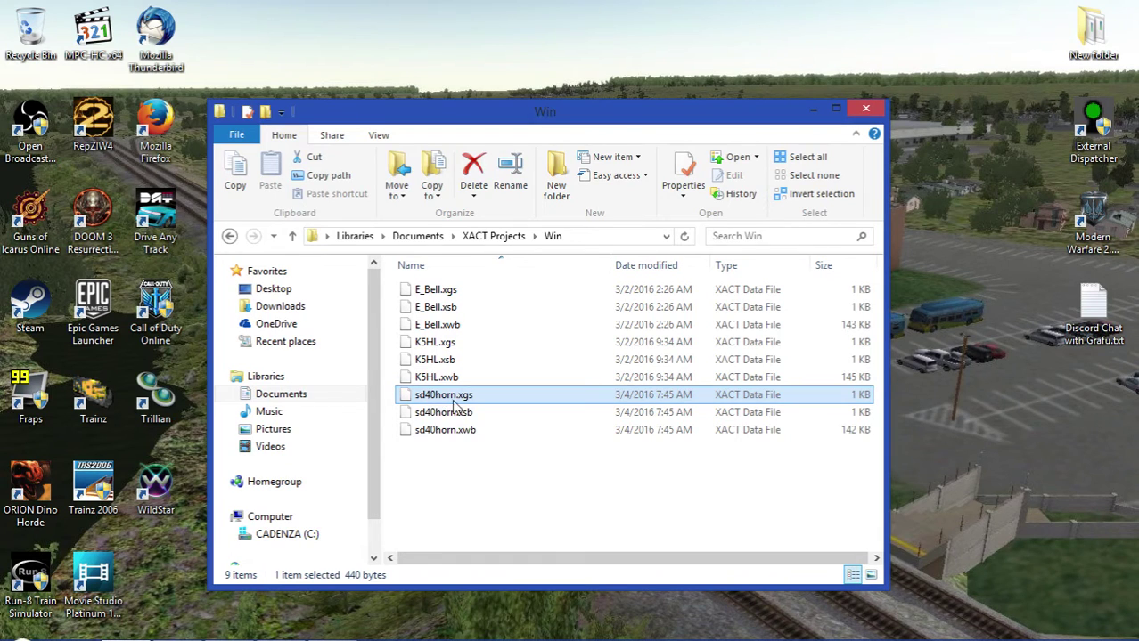
{"action": "left_click", "coordinate": [496, 495]}
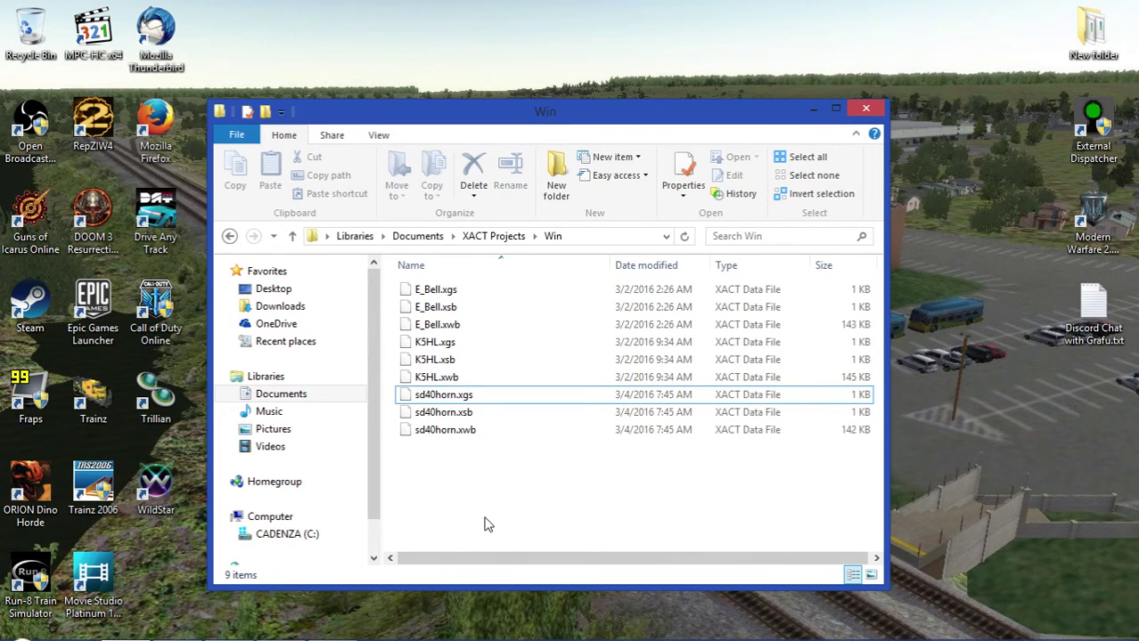
- Copy the sd40horn.xsb and sd40horn.xwb files from the Win folder
{"action": "left_click_drag", "start_coordinate": [484, 518], "coordinate": [456, 414]}
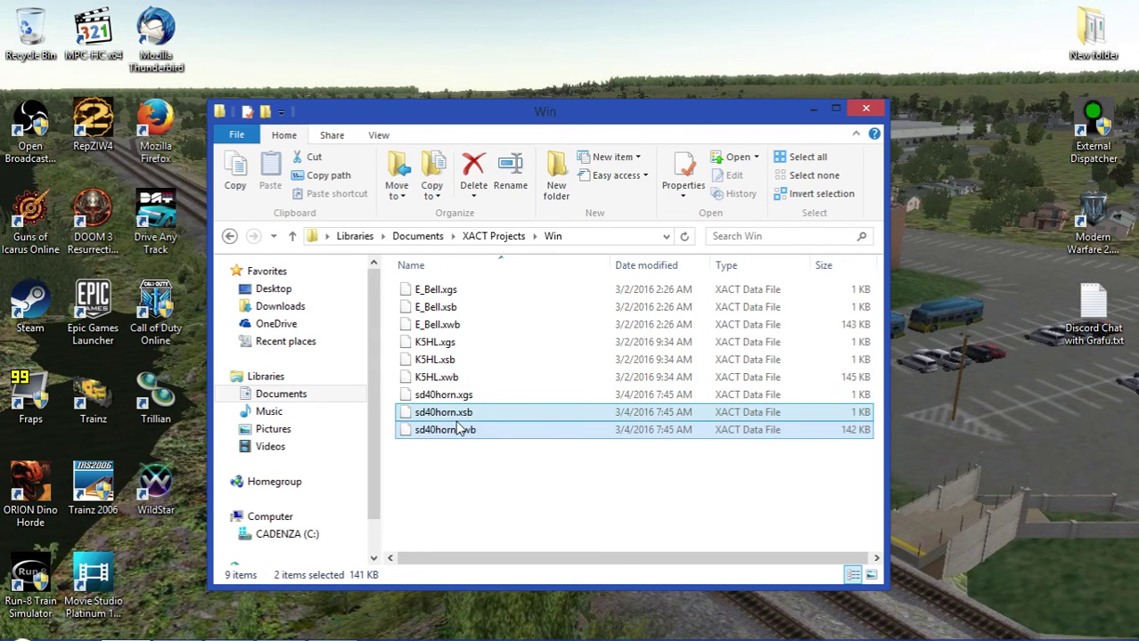
{"action": "right_click", "coordinate": [456, 429]}
{"action": "left_click", "coordinate": [531, 325]}
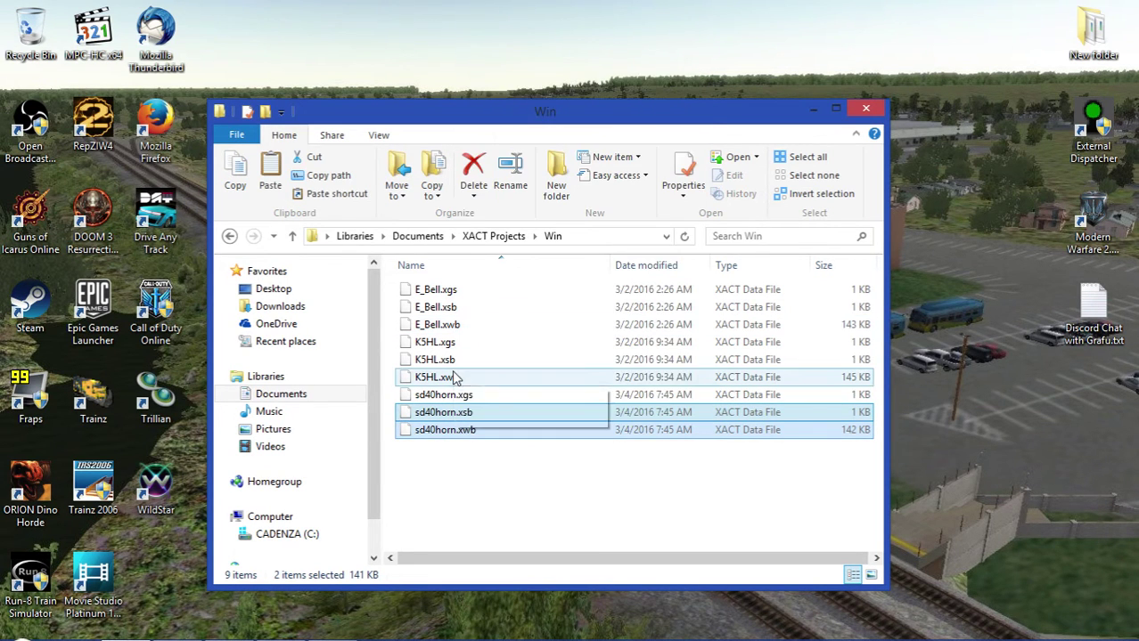
- Open the Run8 Test Build folder in a new window and go to Content > RailVehicles > Sounds
{"action": "left_click", "coordinate": [21, 624]}
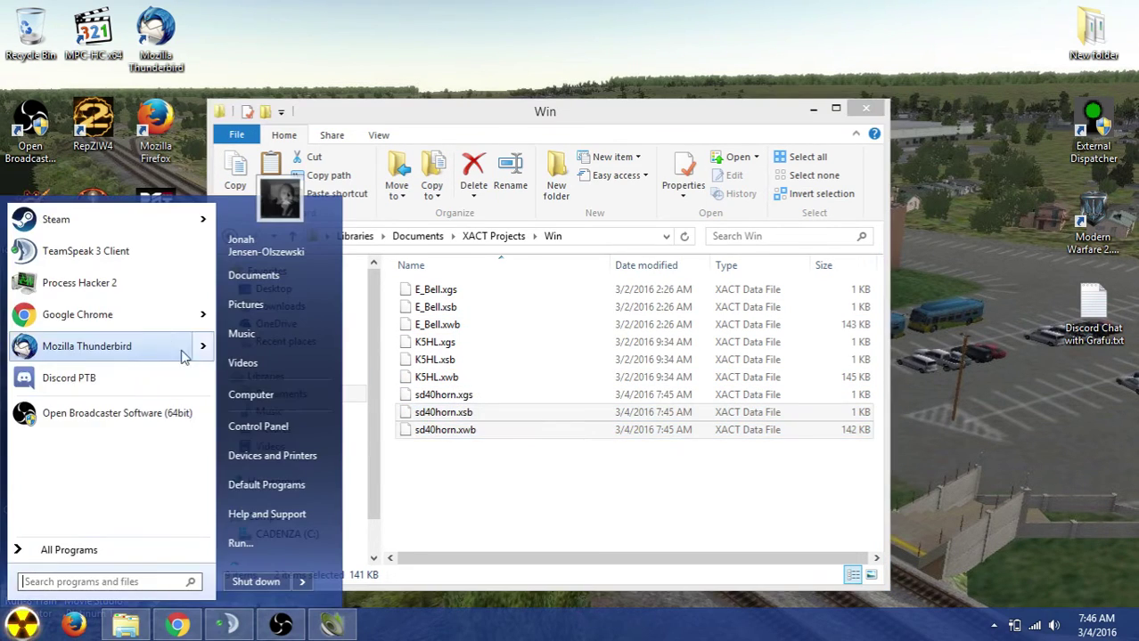
{"action": "right_click", "coordinate": [125, 629]}
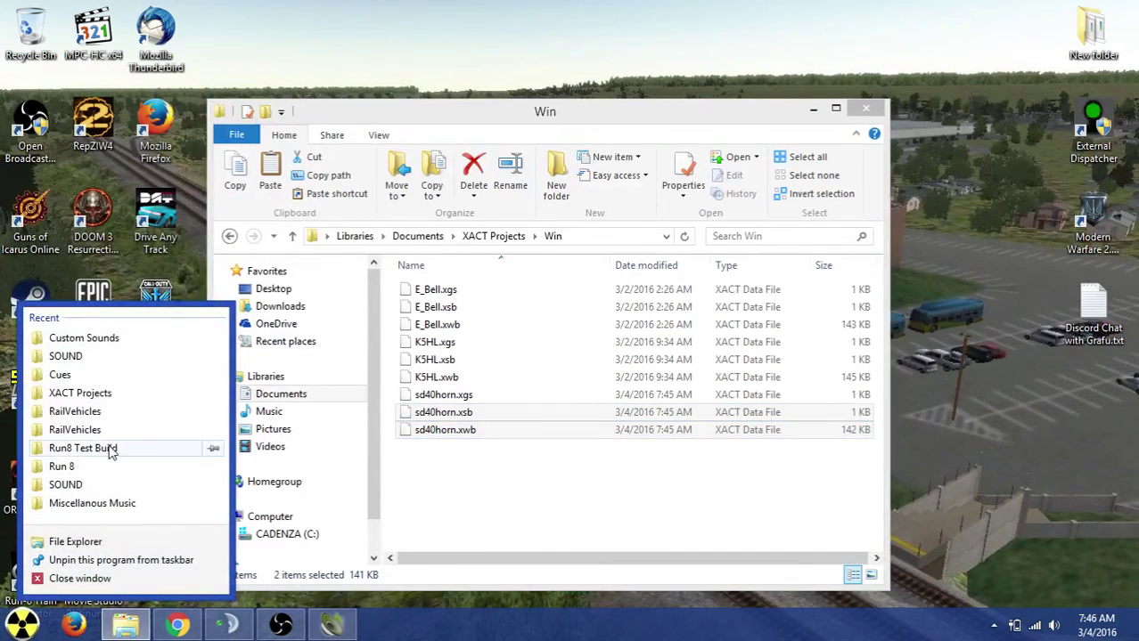
{"action": "left_click", "coordinate": [82, 448]}
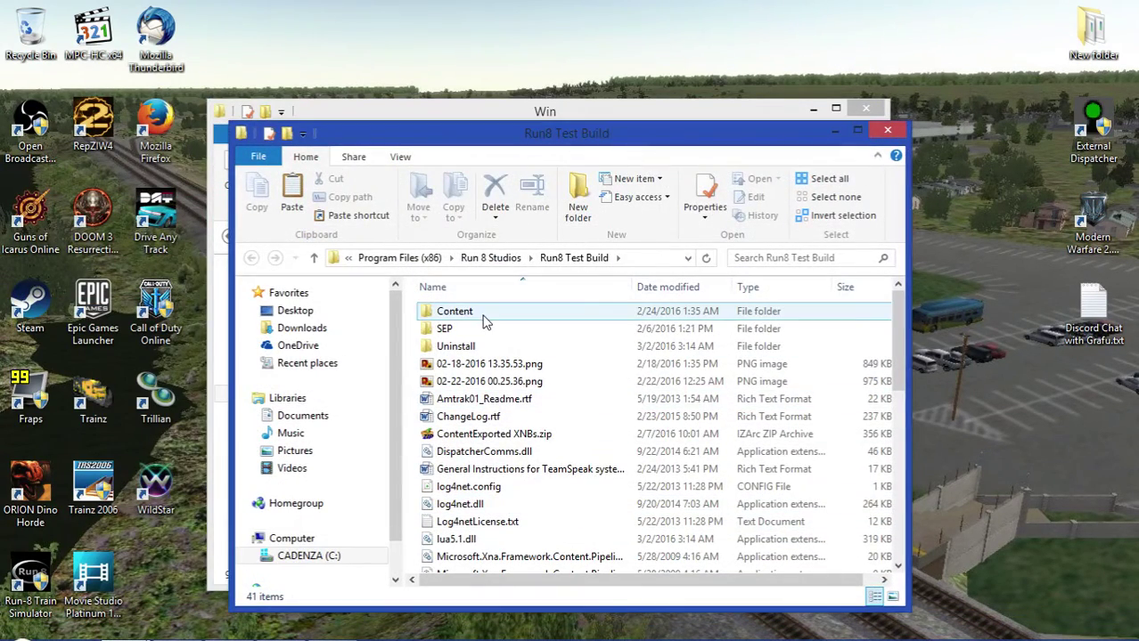
{"action": "double_click", "coordinate": [486, 317]}
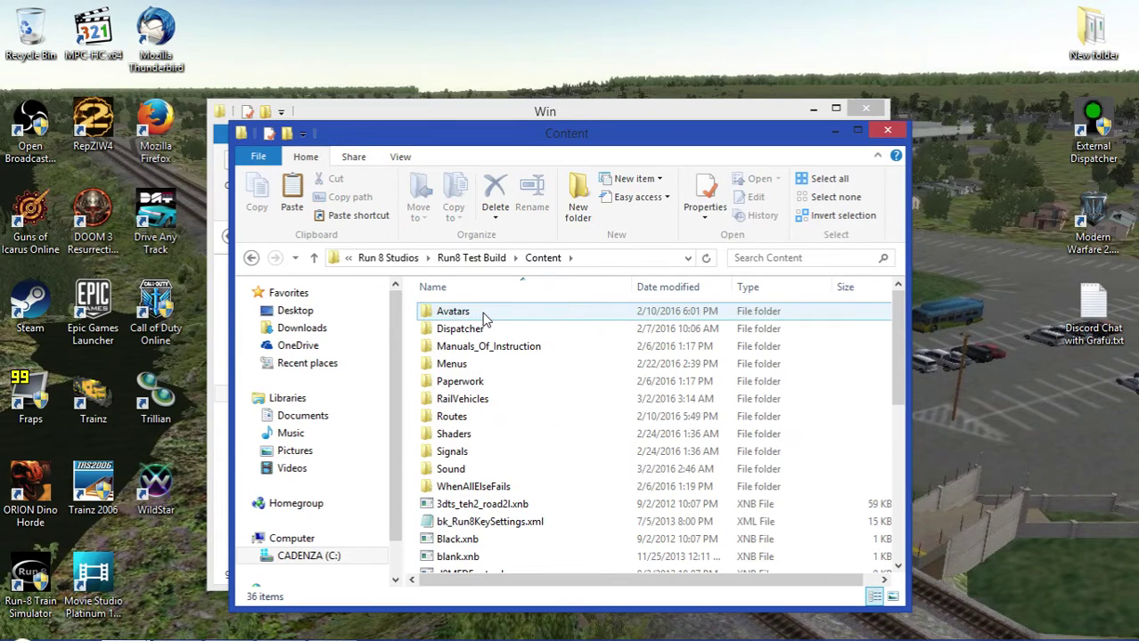
{"action": "double_click", "coordinate": [502, 400]}
{"action": "double_click", "coordinate": [502, 383]}
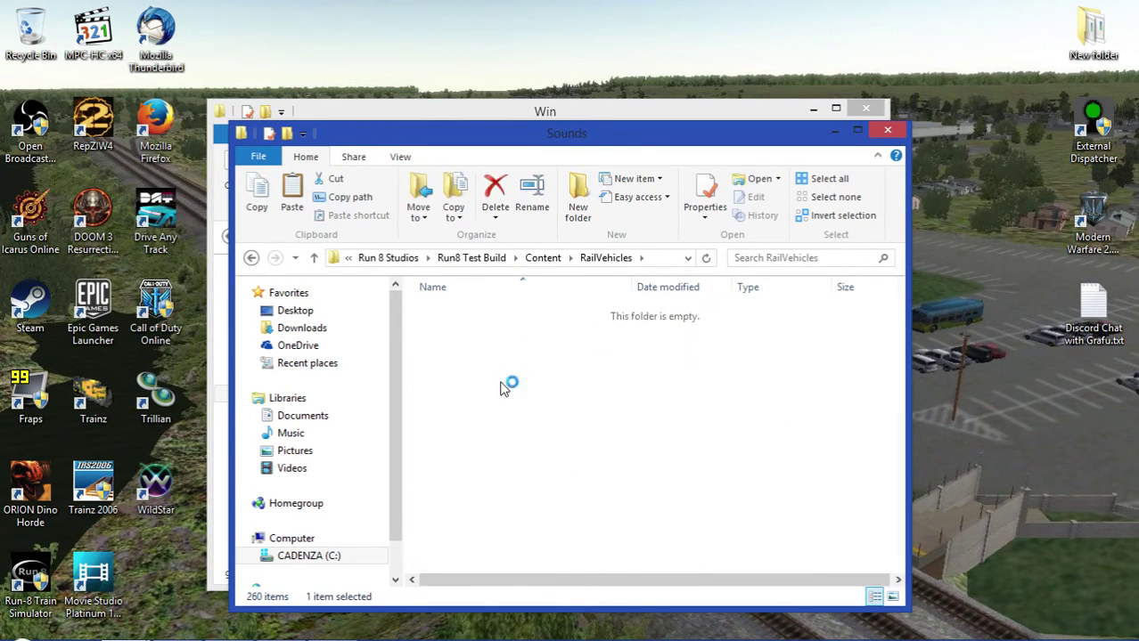
- Paste the two sd40horn files into the Sounds folder, granting administrator permission for all current items
{"action": "right_click", "coordinate": [582, 426]}
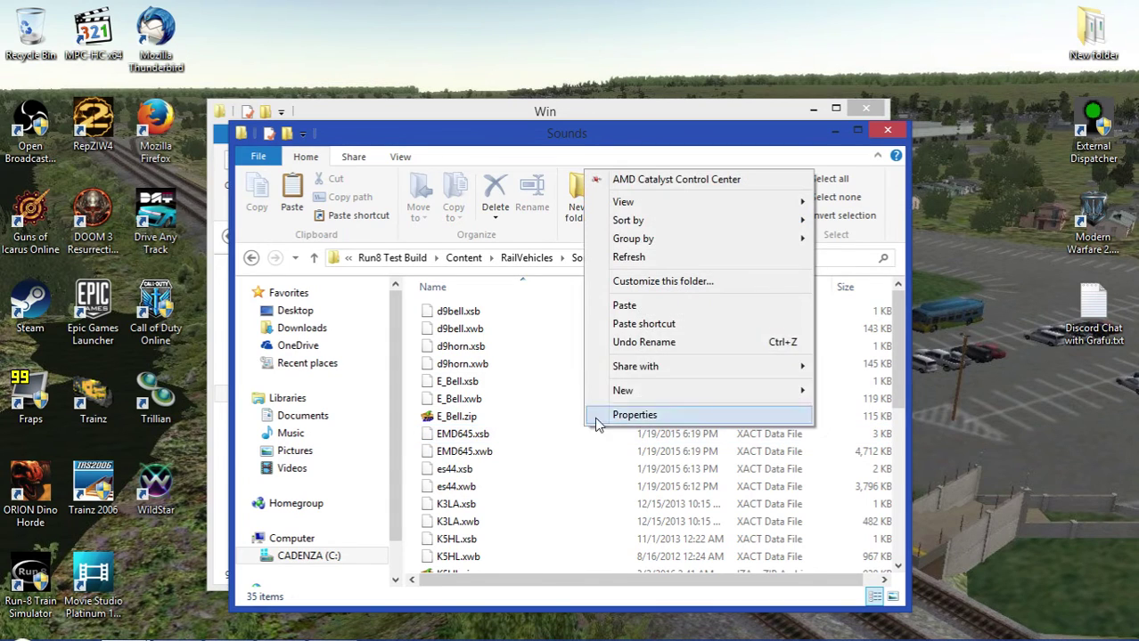
{"action": "left_click", "coordinate": [623, 300]}
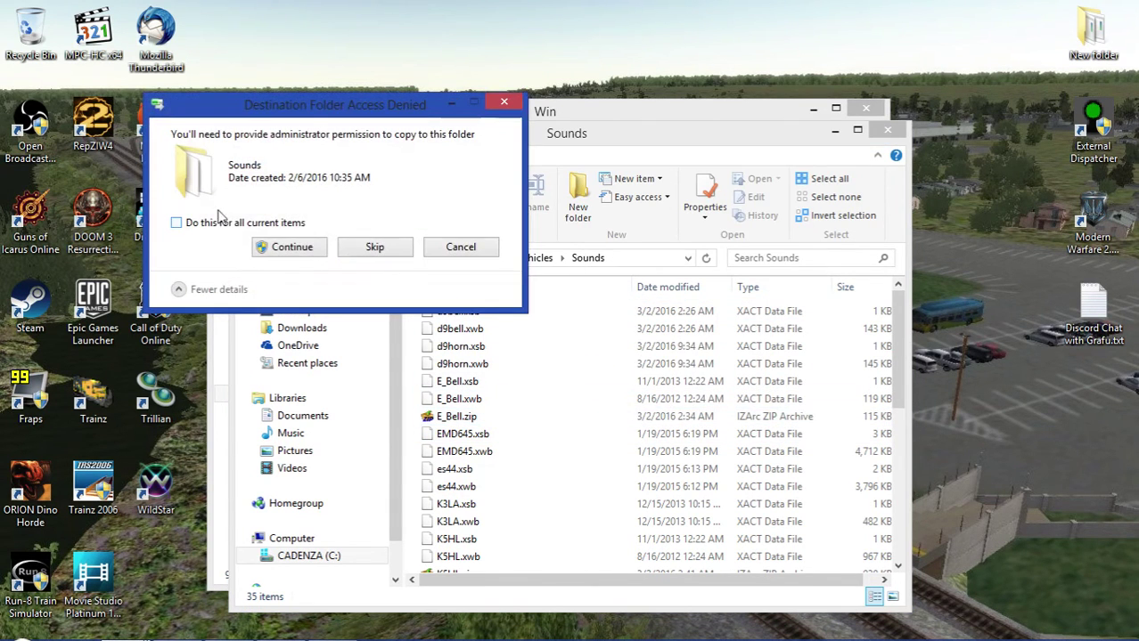
{"action": "left_click", "coordinate": [224, 223]}
{"action": "left_click", "coordinate": [292, 249]}
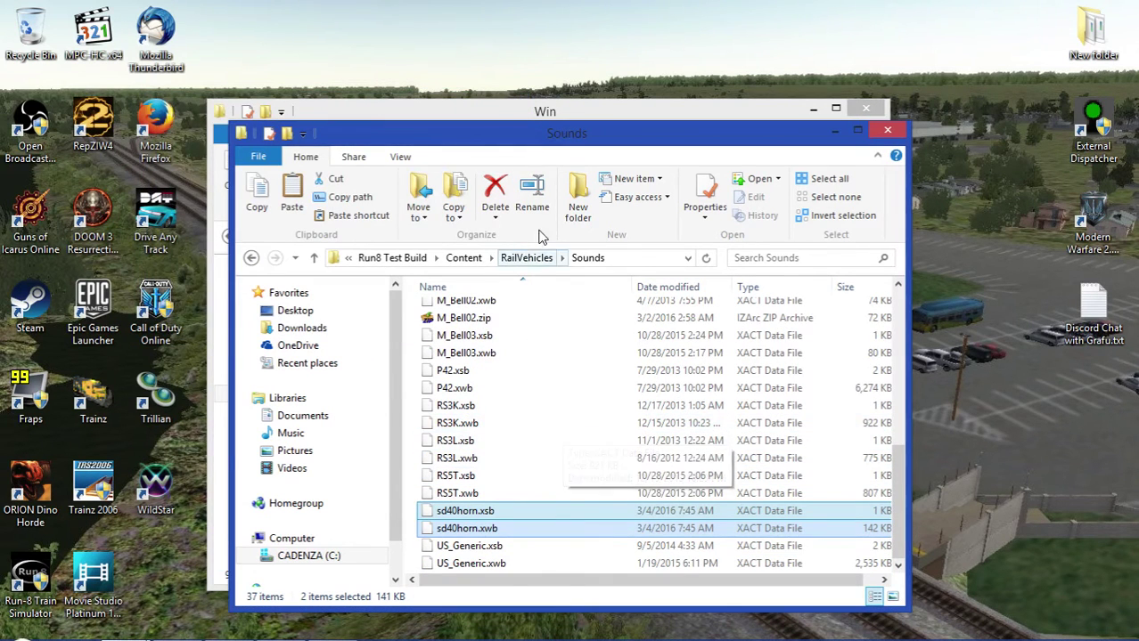
{"action": "left_click", "coordinate": [539, 388]}
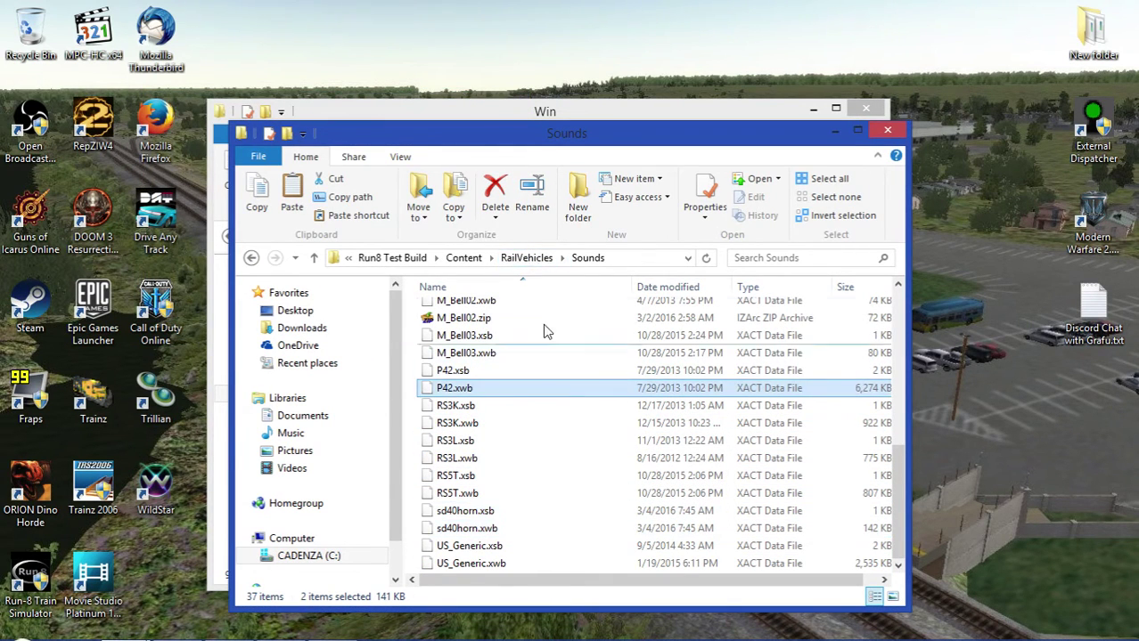
- Return to the RailVehicles folder under Content and find the SD40-2 XML files
{"action": "left_click", "coordinate": [524, 260]}
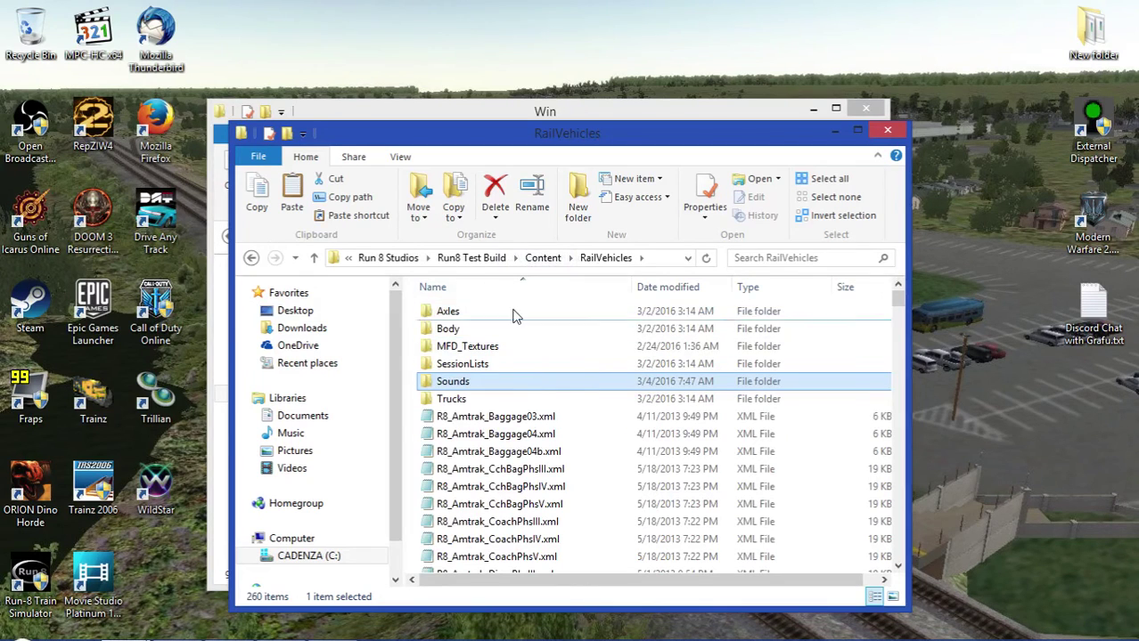
{"action": "left_click", "coordinate": [544, 259]}
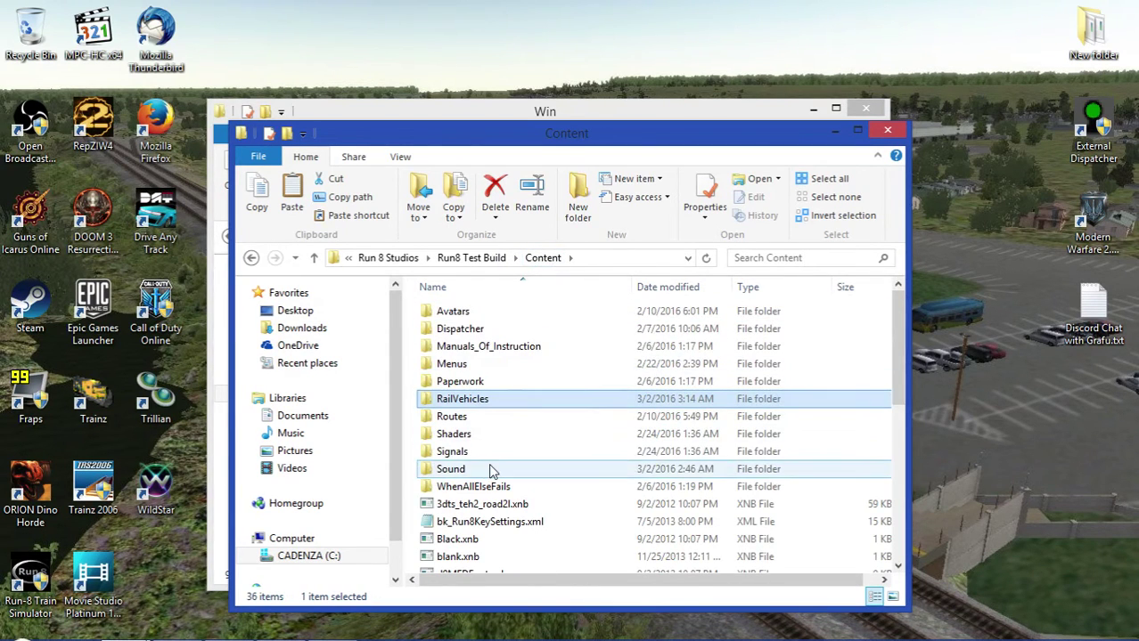
{"action": "double_click", "coordinate": [491, 398]}
{"action": "scroll", "coordinate": [495, 407], "scroll_direction": "down", "scroll_amount": 7}
{"action": "scroll", "coordinate": [496, 407], "scroll_direction": "down", "scroll_amount": 20}
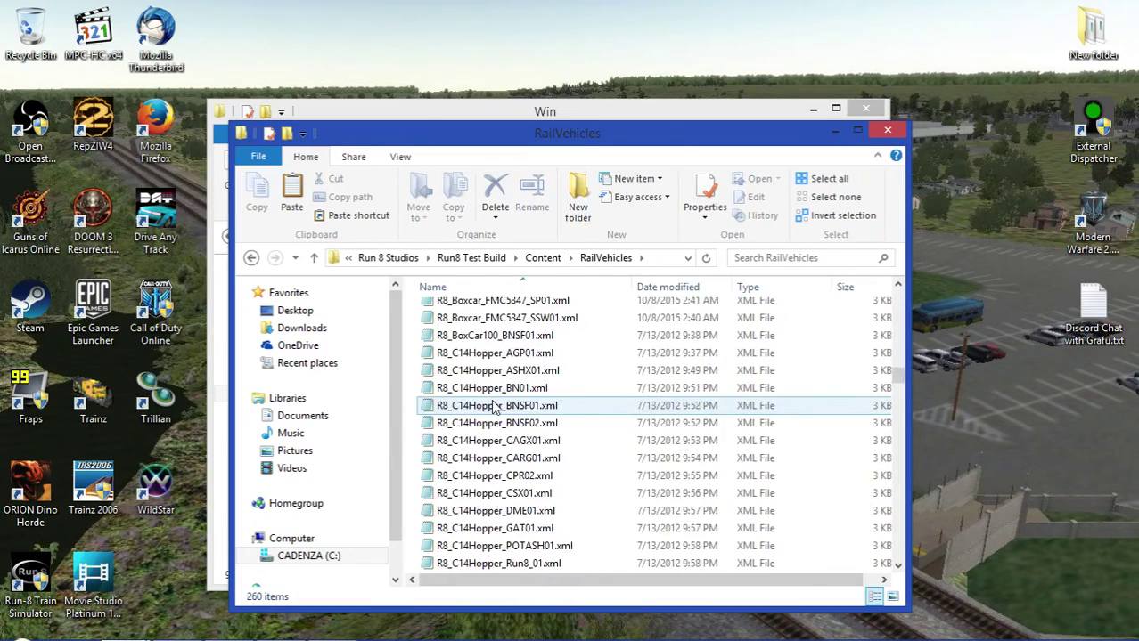
{"action": "scroll", "coordinate": [495, 407], "scroll_direction": "down", "scroll_amount": 20}
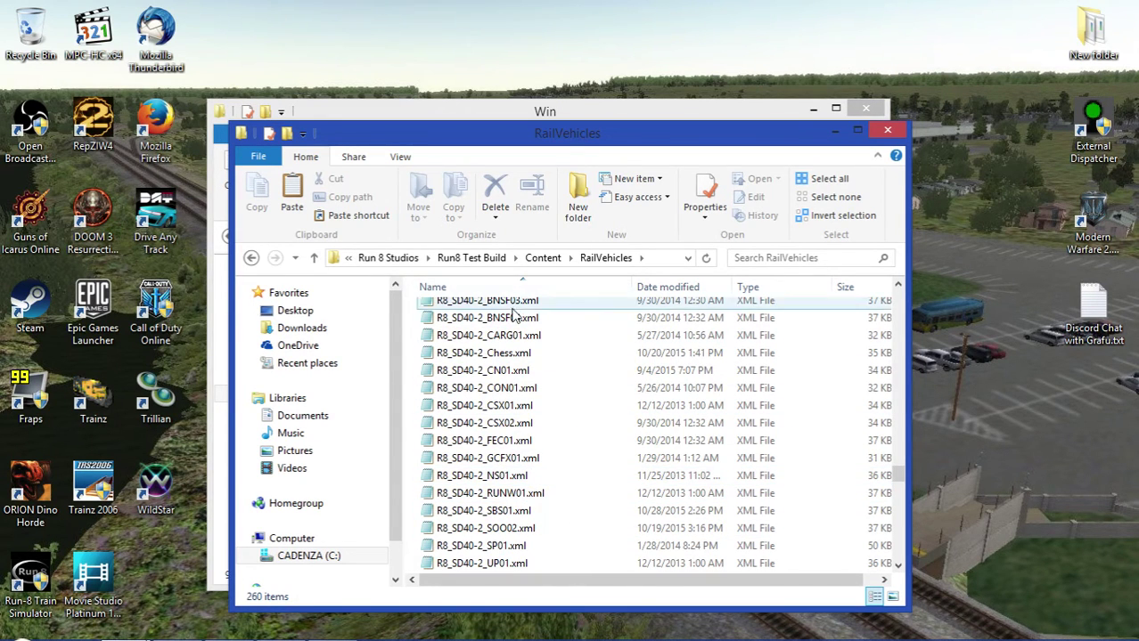
- Go back to the Run8 Test Build folder, reopen Content > RailVehicles, and select R8_SD40-2_RUNW01.xml
{"action": "left_click", "coordinate": [465, 259]}
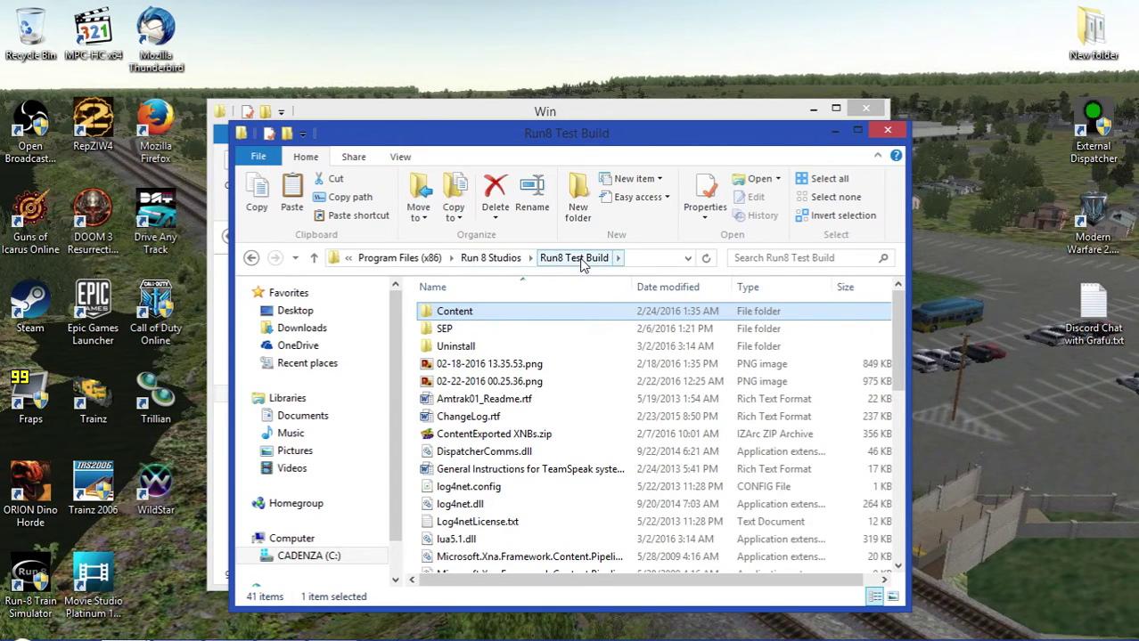
{"action": "double_click", "coordinate": [528, 307]}
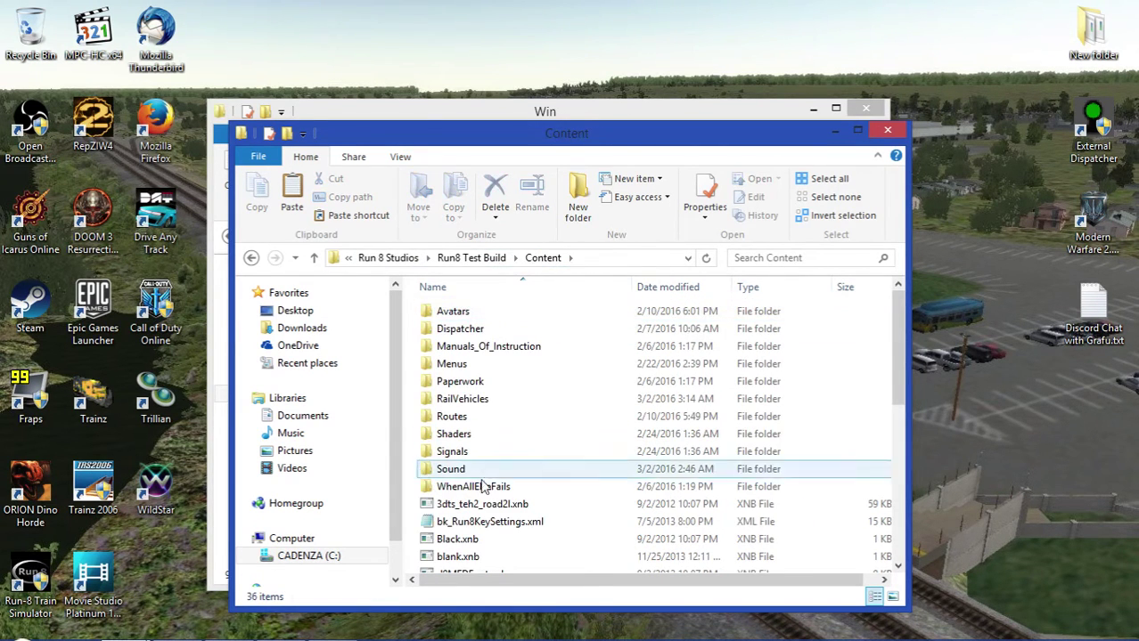
{"action": "left_click", "coordinate": [481, 400]}
{"action": "double_click", "coordinate": [478, 399]}
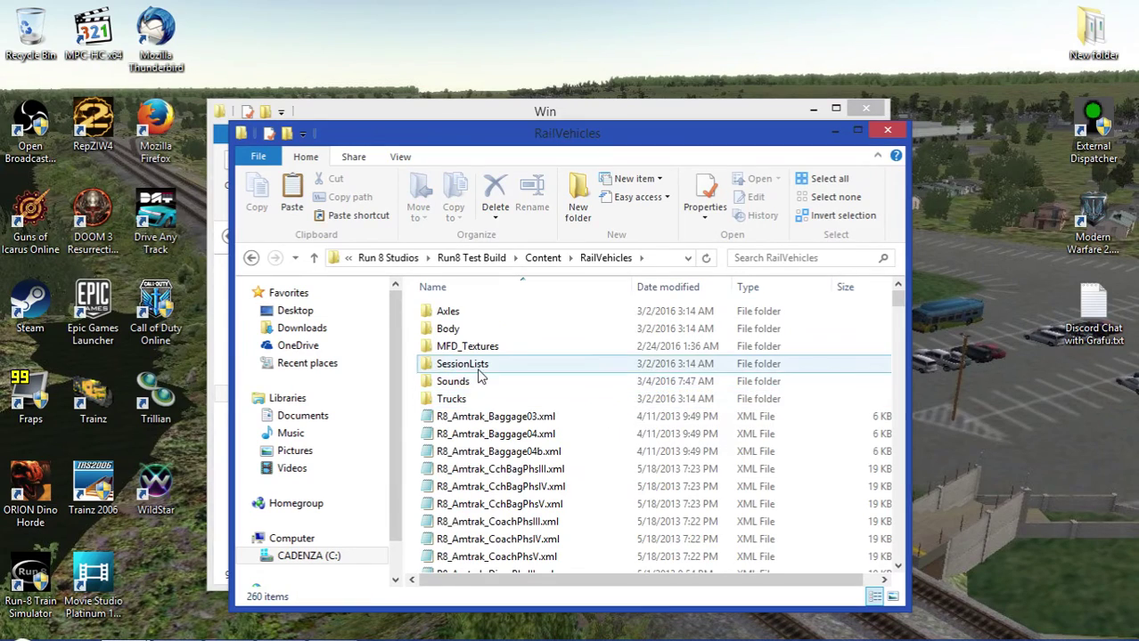
{"action": "scroll", "coordinate": [482, 419], "scroll_direction": "down", "scroll_amount": 10}
{"action": "scroll", "coordinate": [482, 426], "scroll_direction": "down", "scroll_amount": 15}
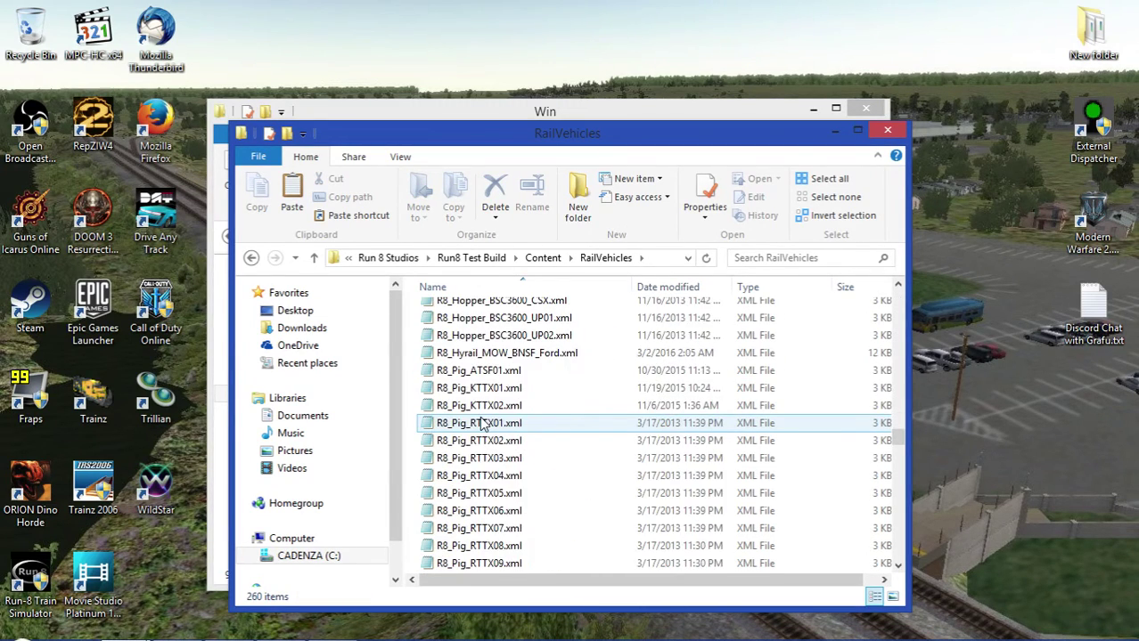
{"action": "scroll", "coordinate": [481, 426], "scroll_direction": "down", "scroll_amount": 20}
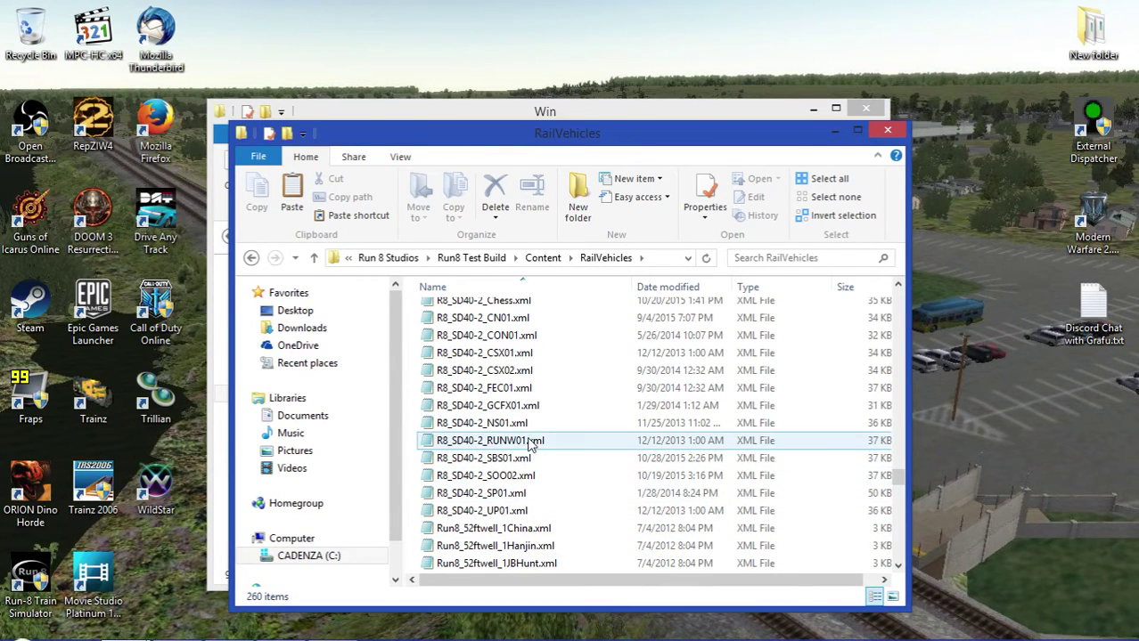
{"action": "left_click", "coordinate": [528, 451]}
{"action": "right_click", "coordinate": [528, 446]}
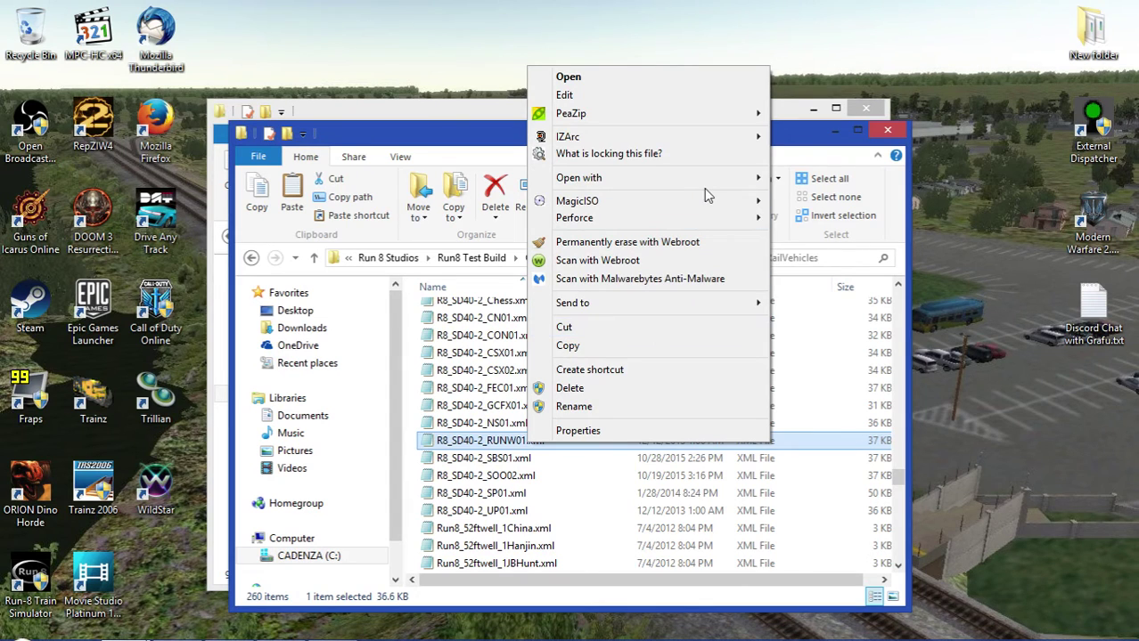
{"action": "mouse_move", "coordinate": [712, 184]}
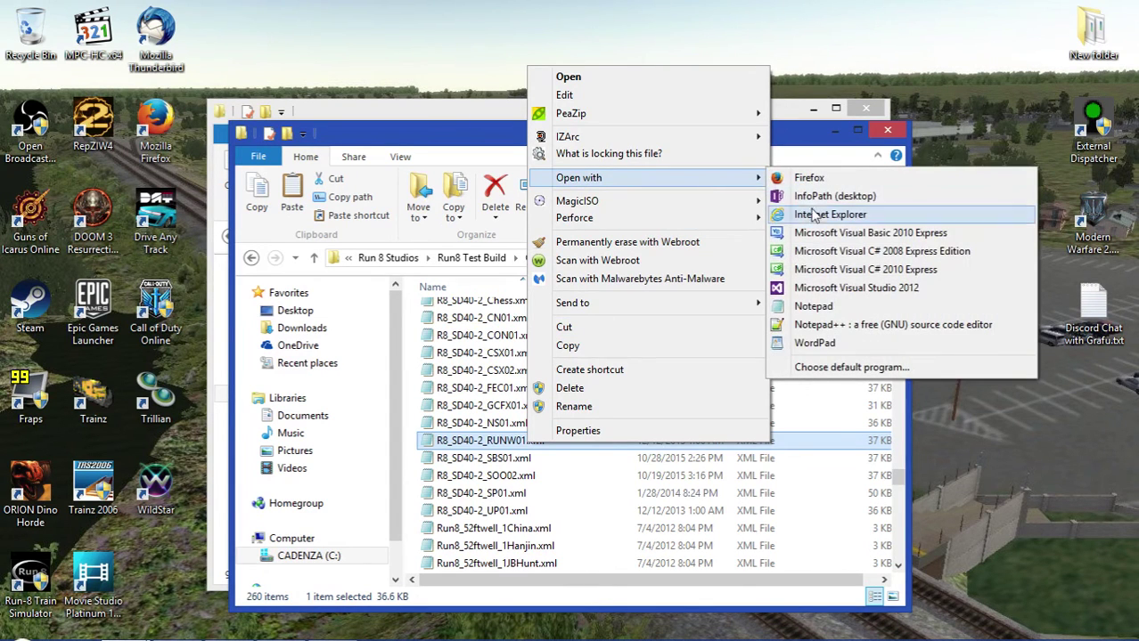
{"action": "left_click", "coordinate": [22, 629]}
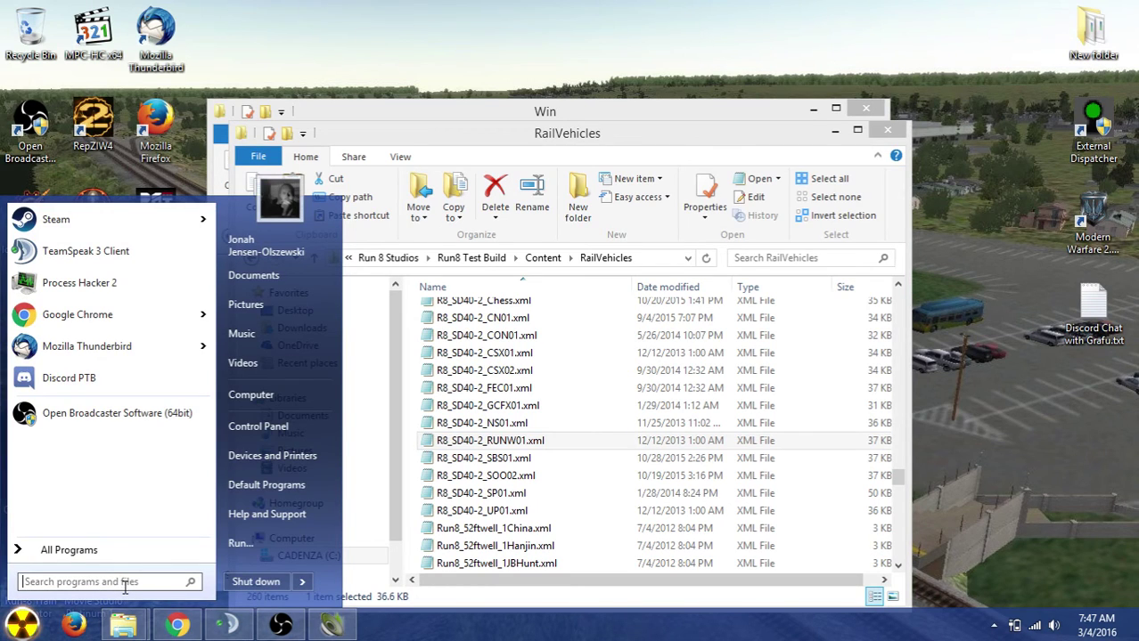
{"action": "type", "text": "notepad"}
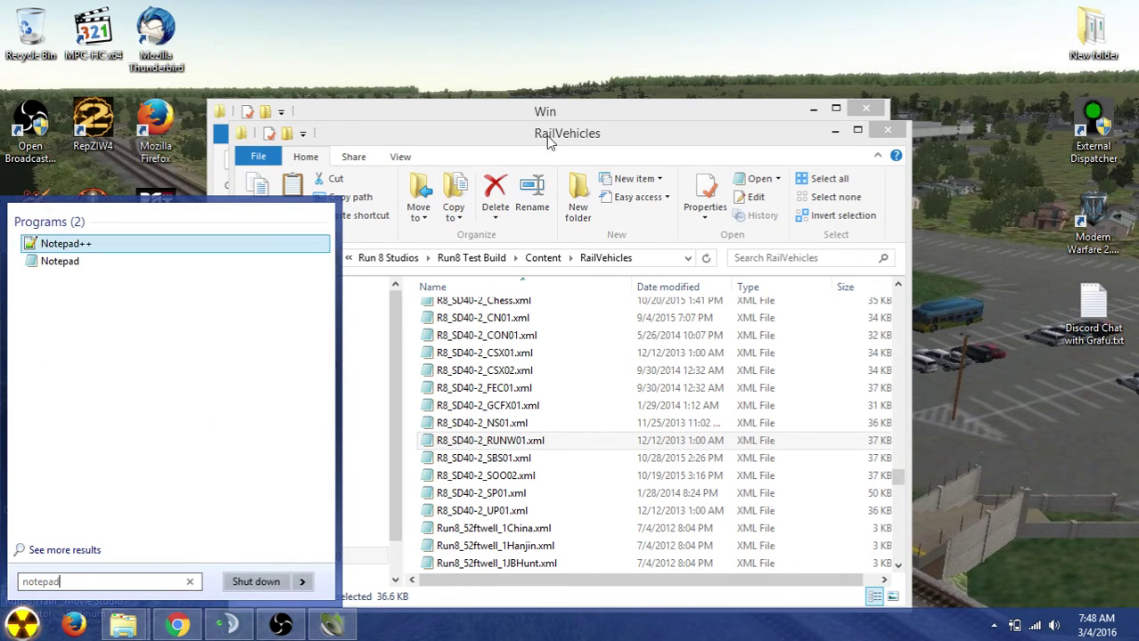
- Move R8_SD40-2_RUNW01.xml from the RailVehicles folder to the desktop, granting administrator permission
{"action": "left_click", "coordinate": [490, 440]}
{"action": "left_click_drag", "start_coordinate": [530, 441], "coordinate": [979, 320]}
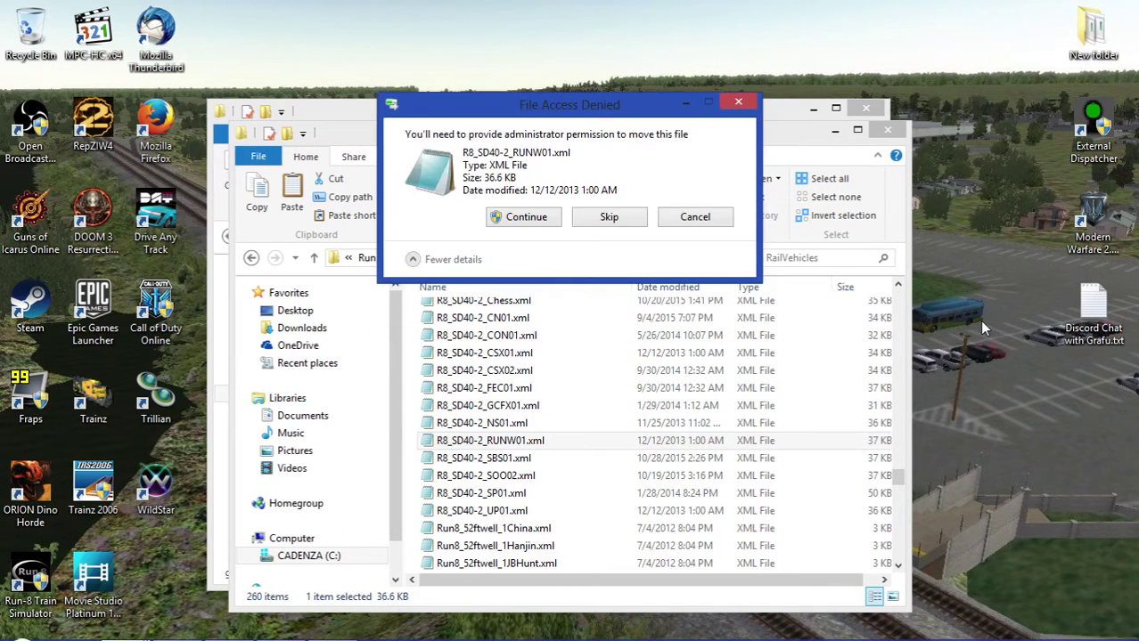
{"action": "left_click", "coordinate": [520, 224]}
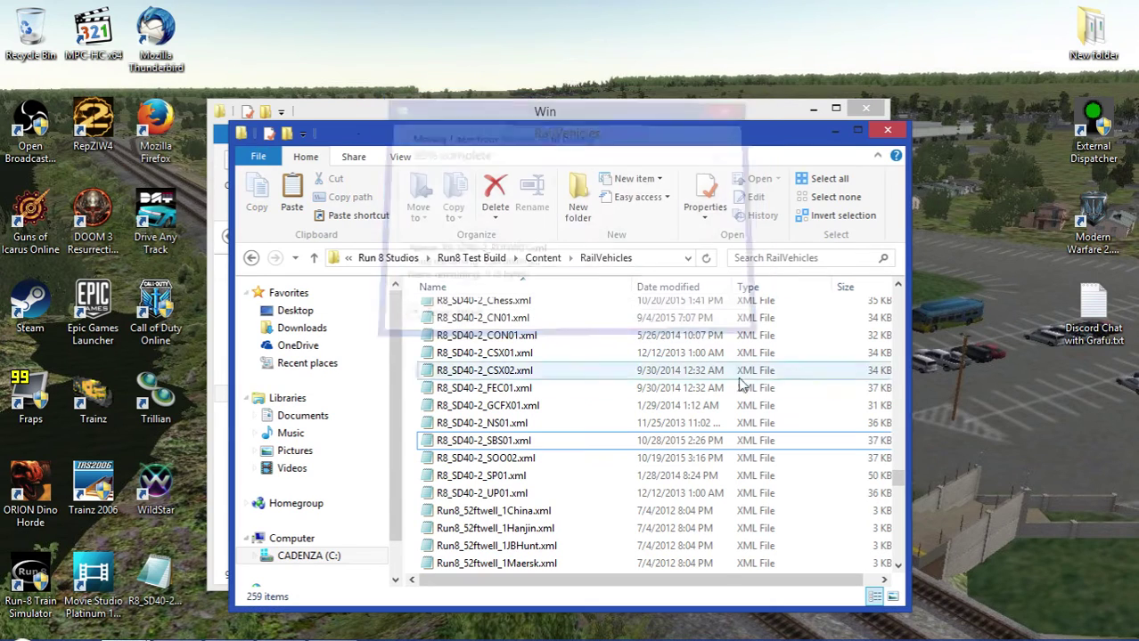
- Open R8_SD40-2_RUNW01.xml from the desktop for editing in Notepad and maximize its window
{"action": "left_click", "coordinate": [162, 558]}
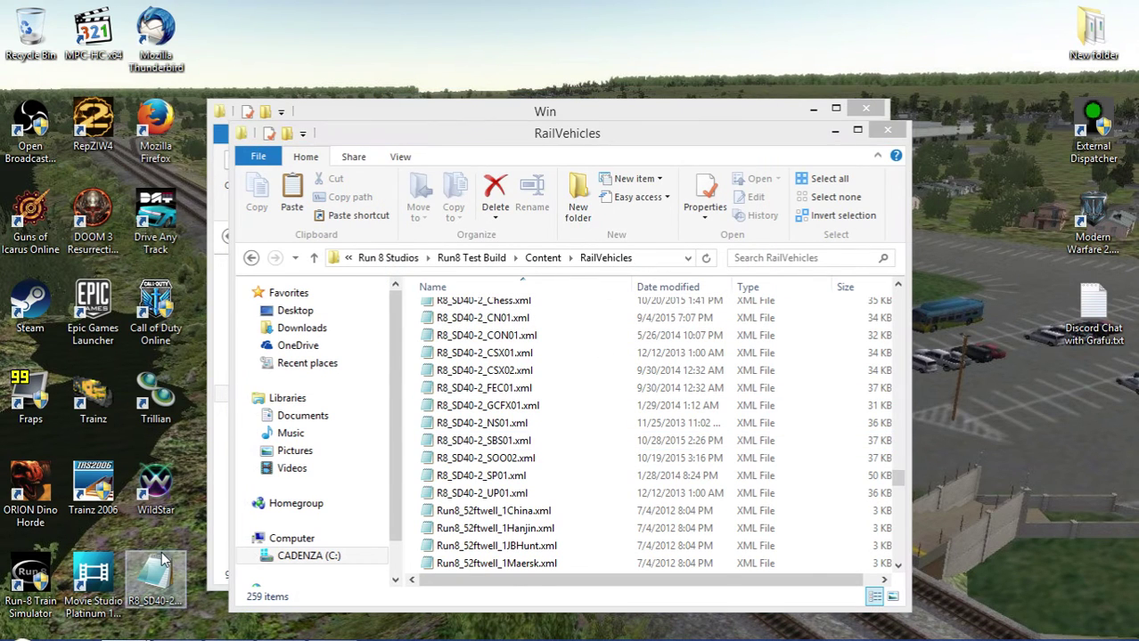
{"action": "right_click", "coordinate": [162, 553]}
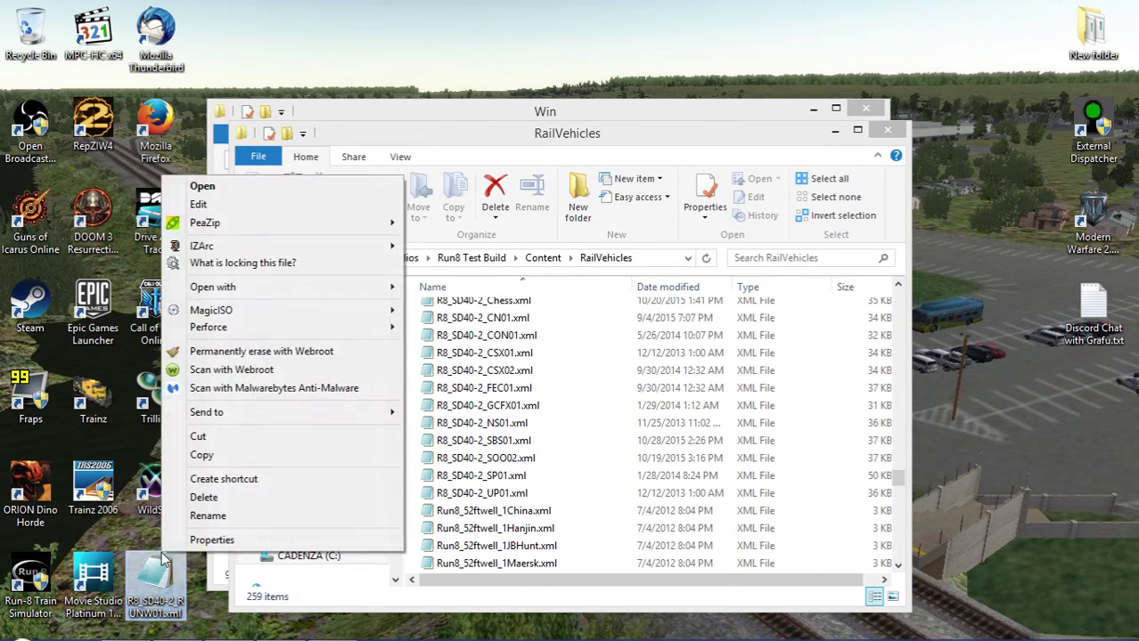
{"action": "left_click", "coordinate": [211, 205]}
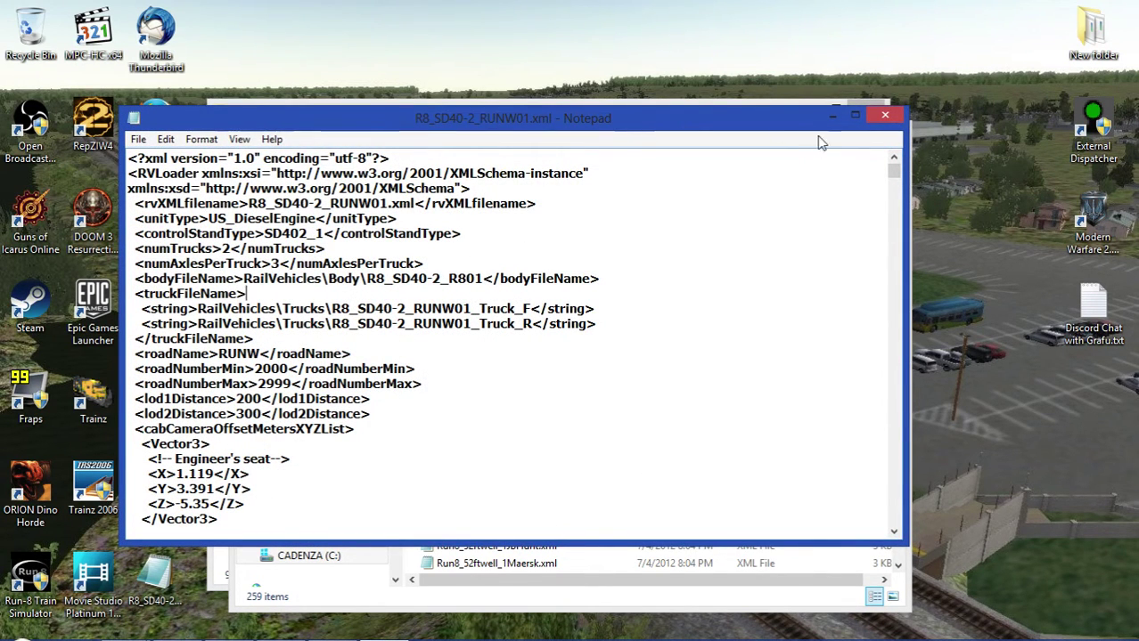
{"action": "left_click", "coordinate": [855, 115]}
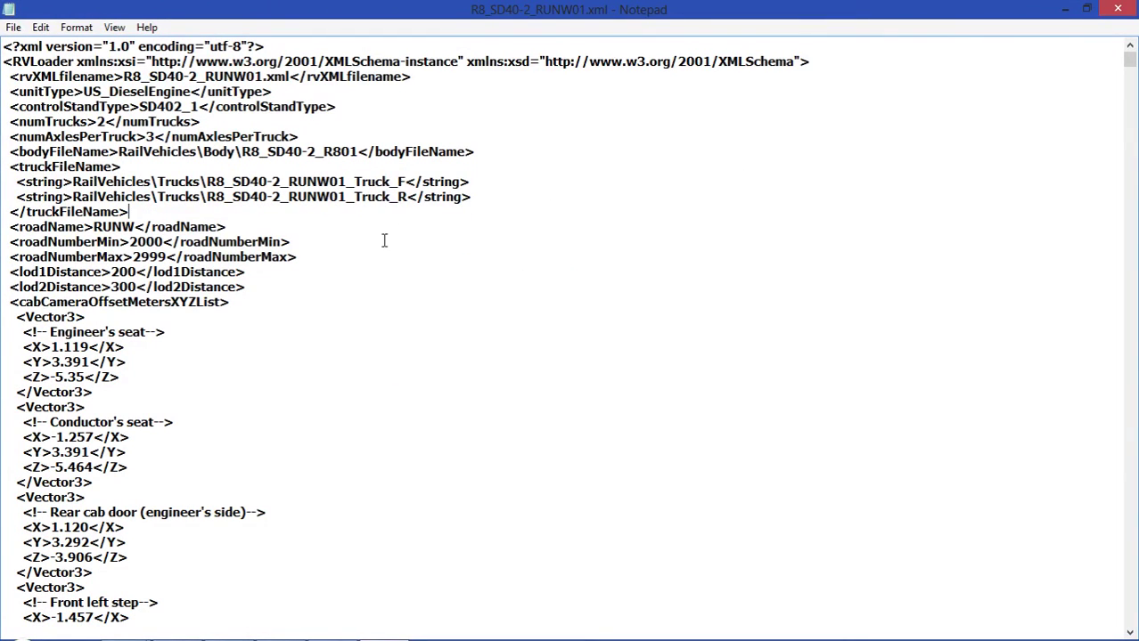
- Find the audio section of the XML file and set hornWaveBankName to sd40horn.xwb
{"action": "scroll", "coordinate": [384, 241], "scroll_direction": "down", "scroll_amount": 16}
{"action": "scroll", "coordinate": [384, 242], "scroll_direction": "down", "scroll_amount": 1}
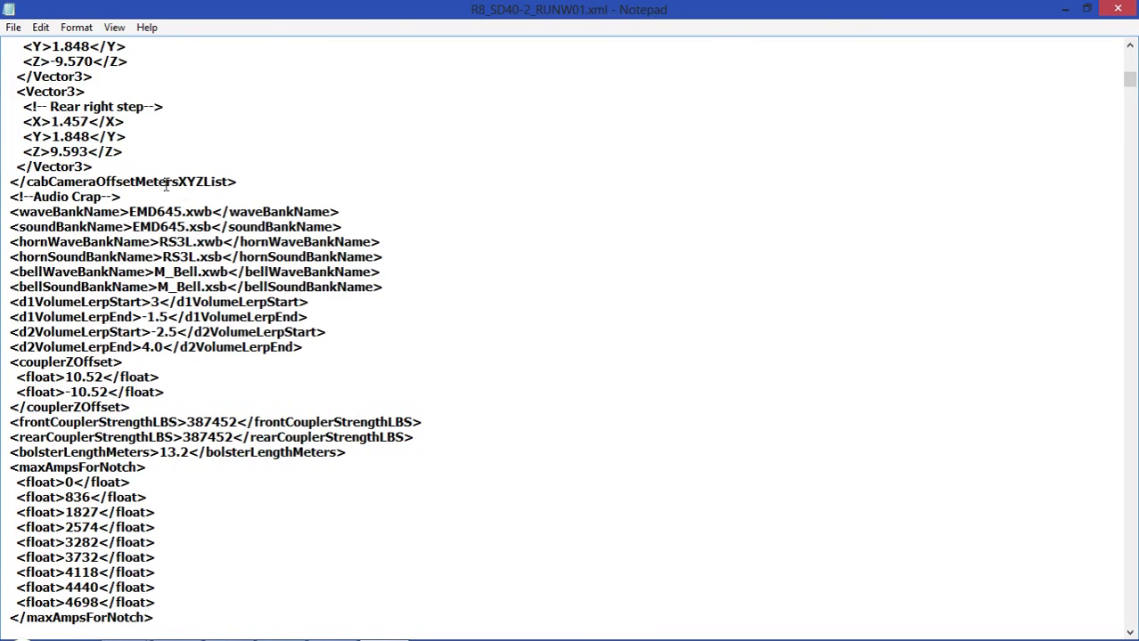
{"action": "left_click_drag", "start_coordinate": [8, 197], "coordinate": [131, 196]}
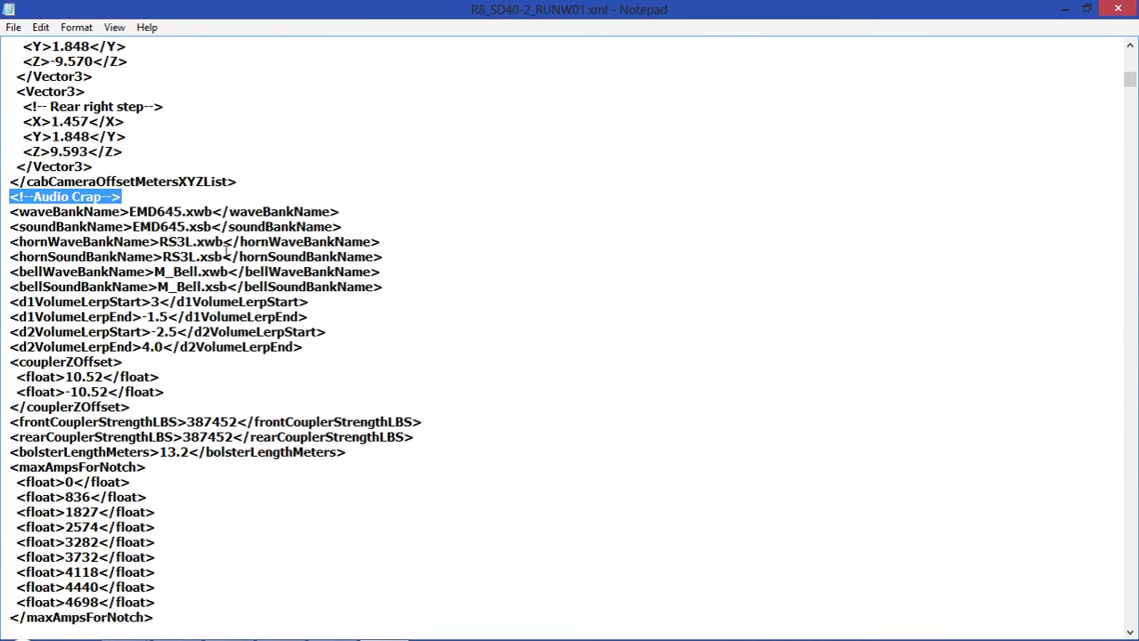
{"action": "left_click", "coordinate": [243, 201]}
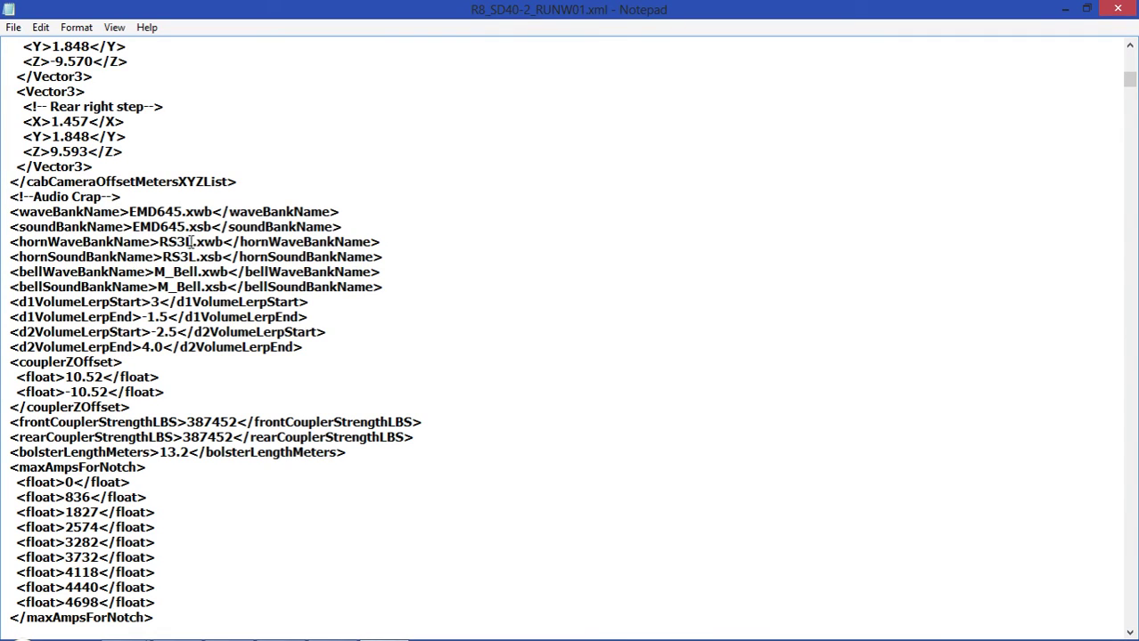
{"action": "left_click_drag", "start_coordinate": [193, 241], "coordinate": [160, 241]}
{"action": "type", "text": "sd40"}
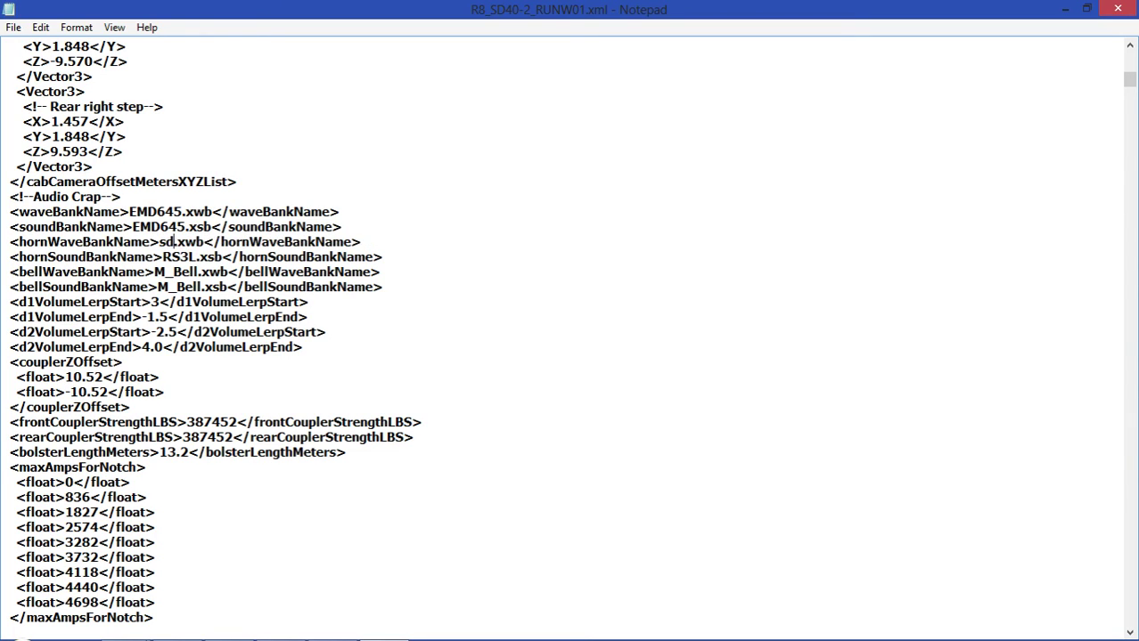
{"action": "type", "text": "hor"}
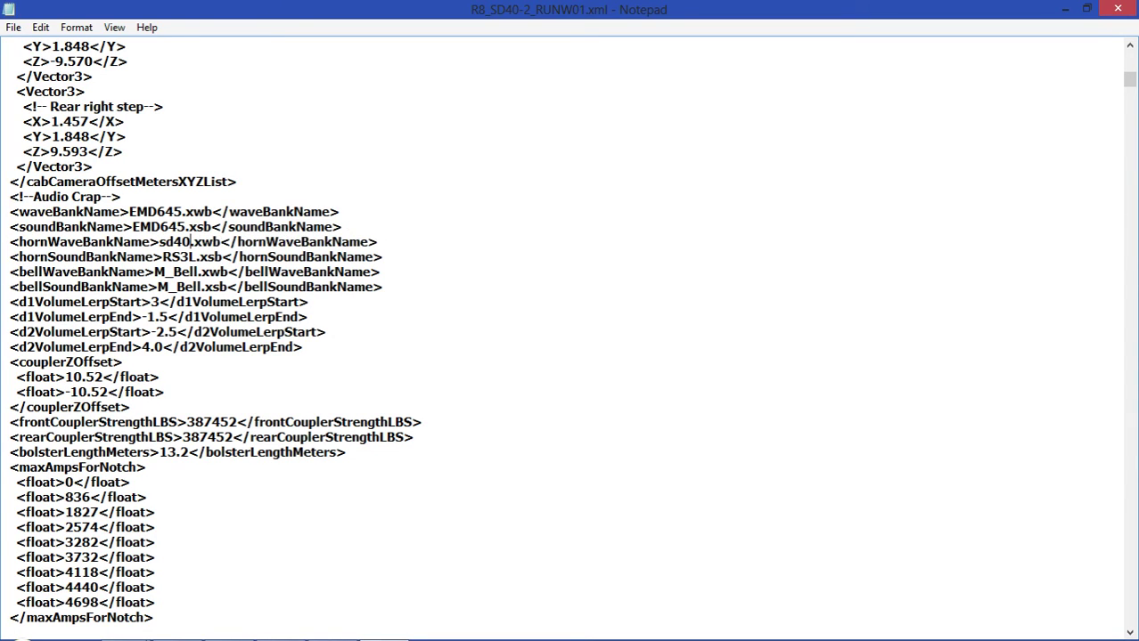
{"action": "type", "text": "n"}
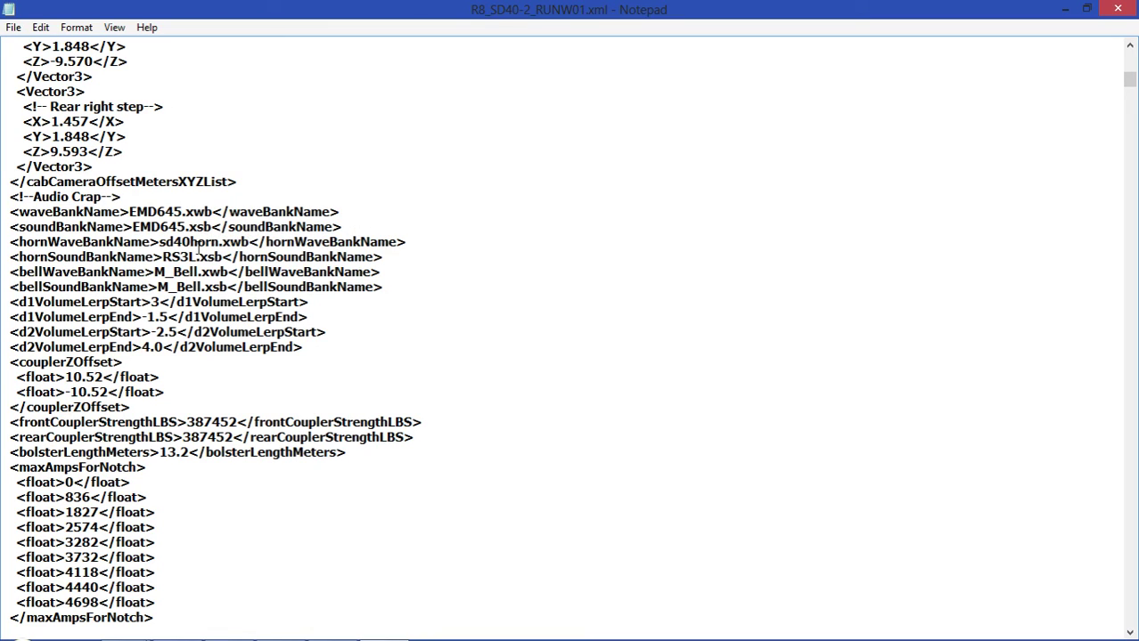
- Set hornSoundBankName to sd40horn.xsb in the XML file's audio section
{"action": "double_click", "coordinate": [178, 256]}
{"action": "type", "text": "sd40hor"}
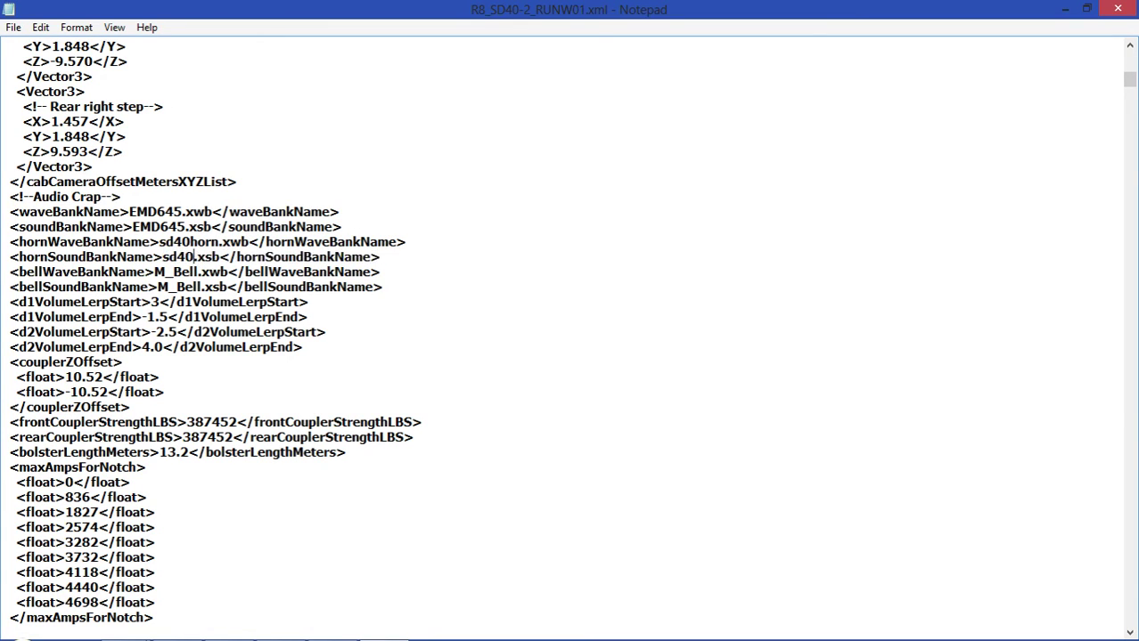
{"action": "type", "text": "n"}
- Save the edited R8_SD40-2_RUNW01.xml and close Notepad
{"action": "scroll", "coordinate": [168, 253], "scroll_direction": "up", "scroll_amount": 3}
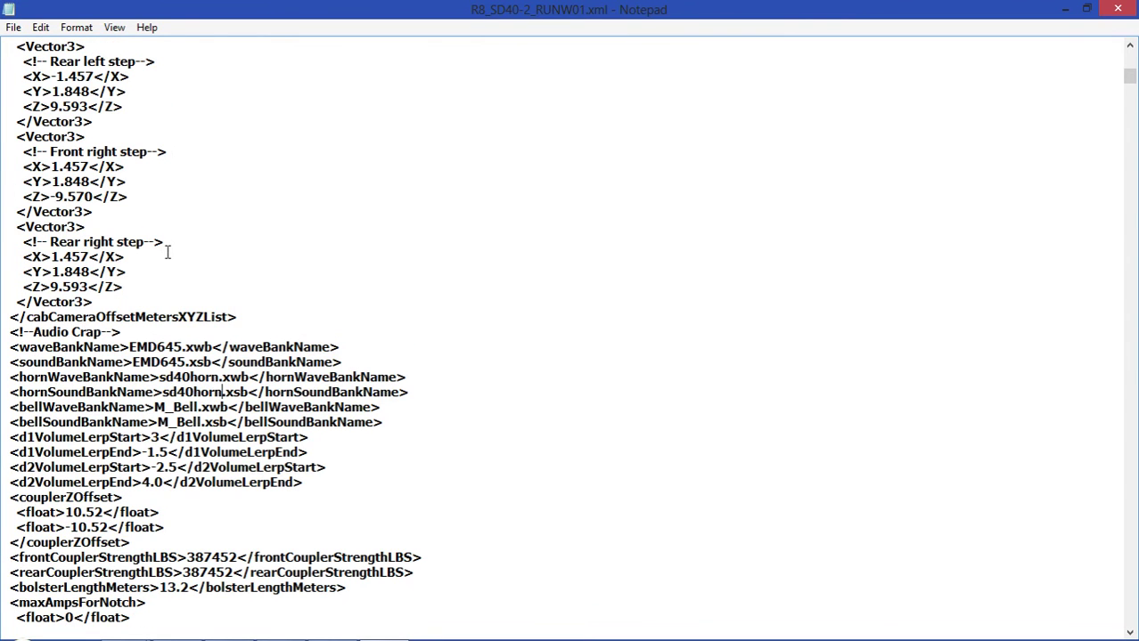
{"action": "left_click", "coordinate": [14, 28]}
{"action": "left_click", "coordinate": [40, 80]}
{"action": "left_click", "coordinate": [1086, 8]}
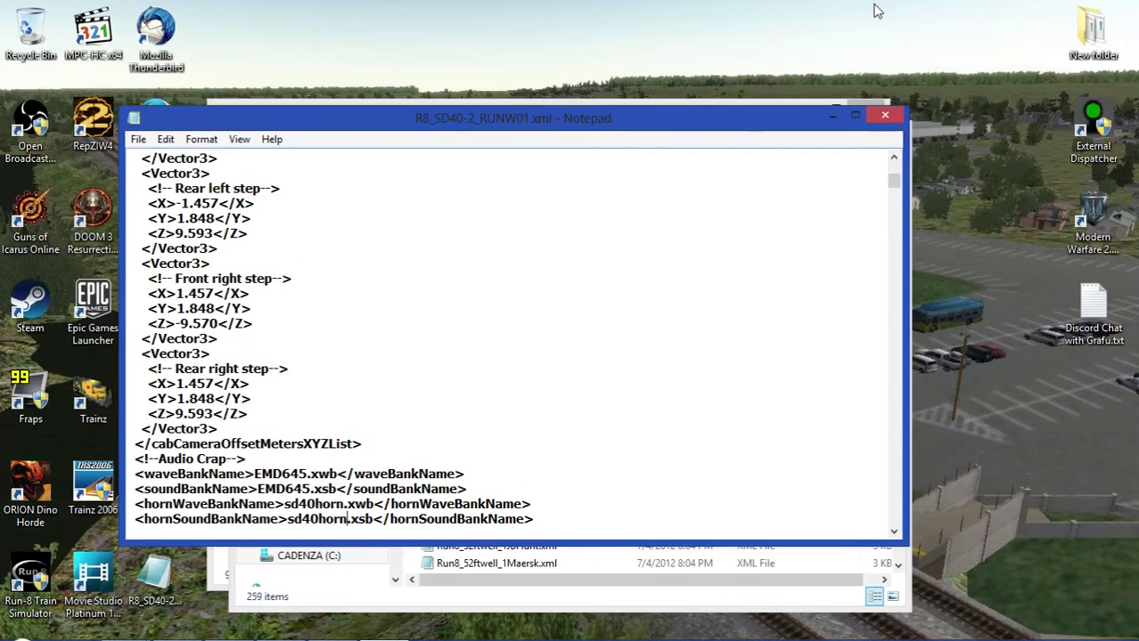
{"action": "left_click", "coordinate": [888, 117]}
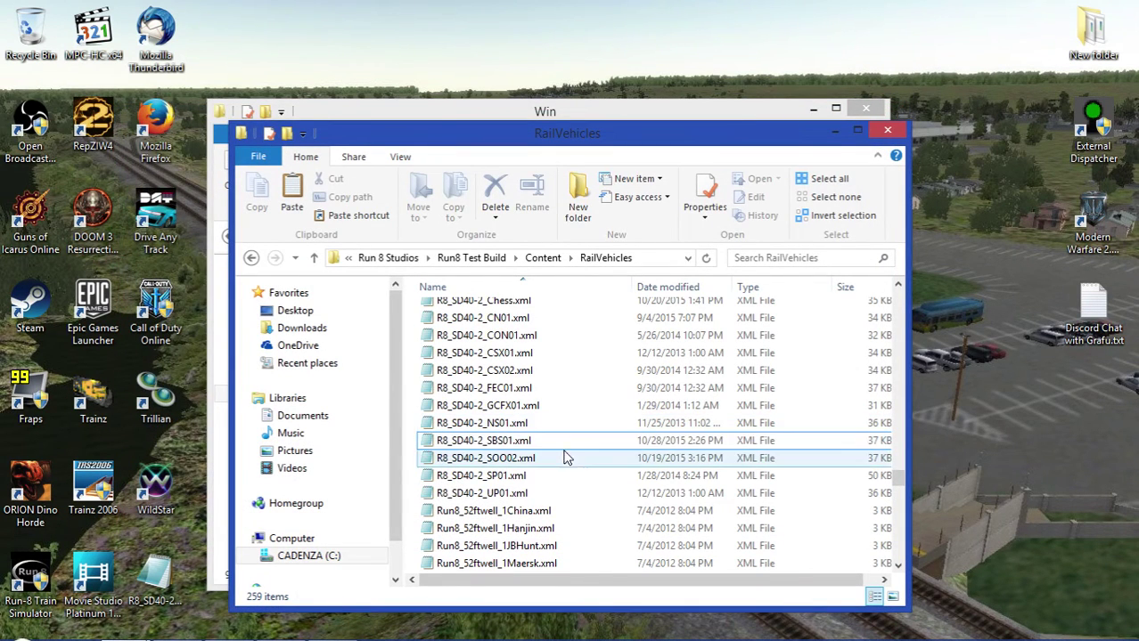
- Move R8_SD40-2_RUNW01.xml from the desktop back into the RailVehicles folder, granting administrator permission
{"action": "left_click", "coordinate": [176, 567]}
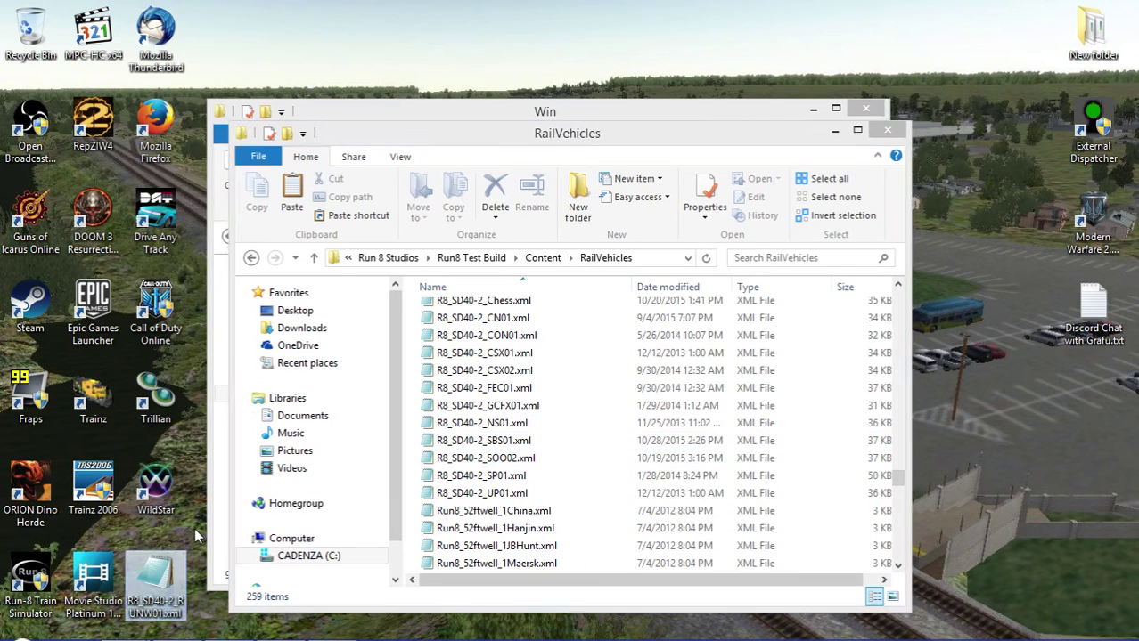
{"action": "left_click_drag", "start_coordinate": [176, 567], "coordinate": [591, 456]}
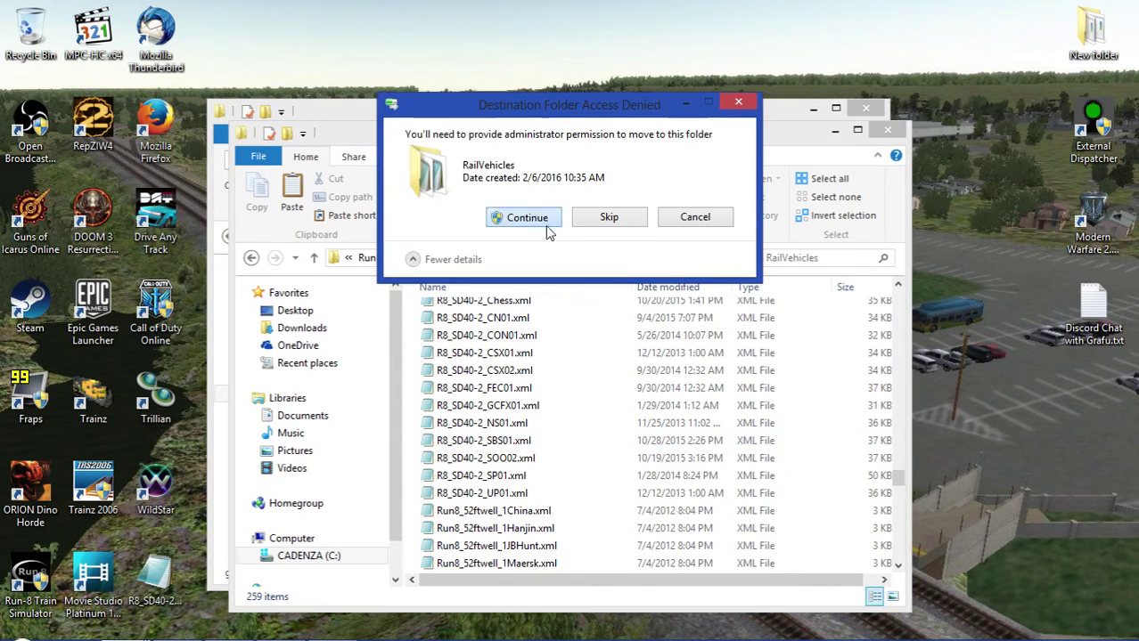
{"action": "left_click", "coordinate": [545, 226]}
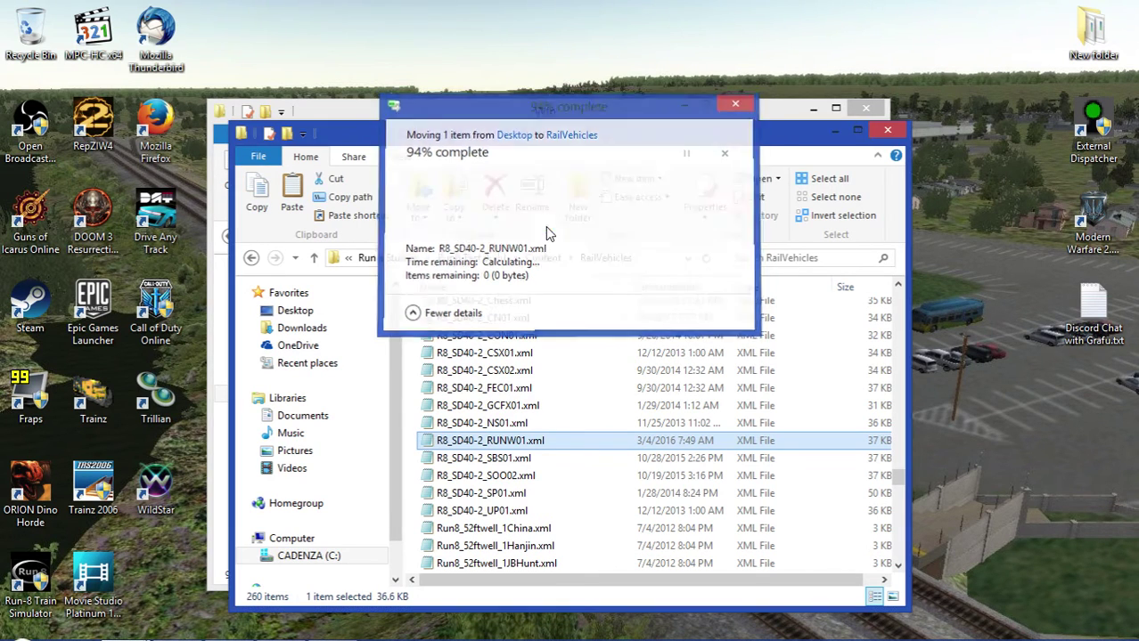
- Minimize the RailVehicles and Win folder windows and launch Run 8 Train Simulator from the installed programs
{"action": "left_click", "coordinate": [835, 132]}
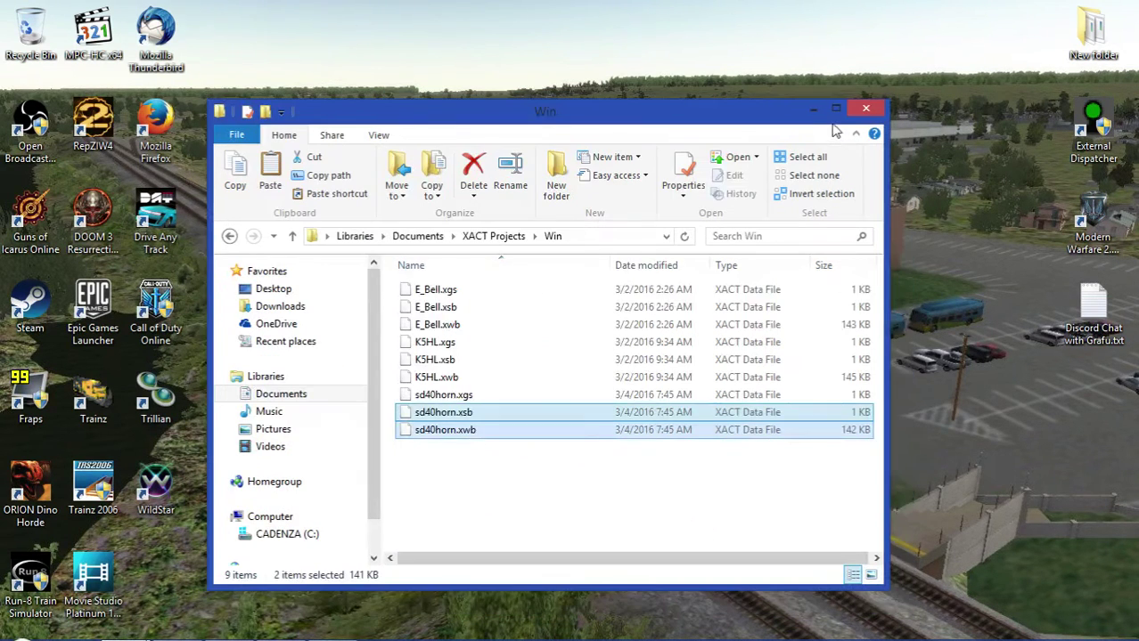
{"action": "left_click", "coordinate": [816, 116]}
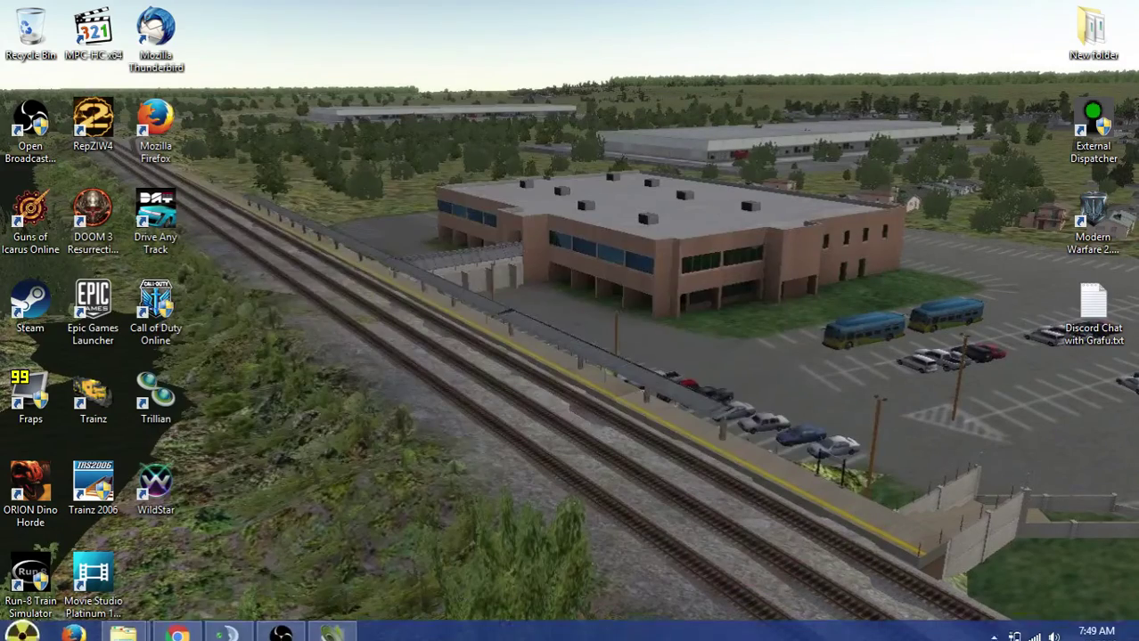
{"action": "left_click", "coordinate": [22, 623]}
{"action": "left_click", "coordinate": [94, 551]}
{"action": "scroll", "coordinate": [132, 396], "scroll_direction": "down", "scroll_amount": 15}
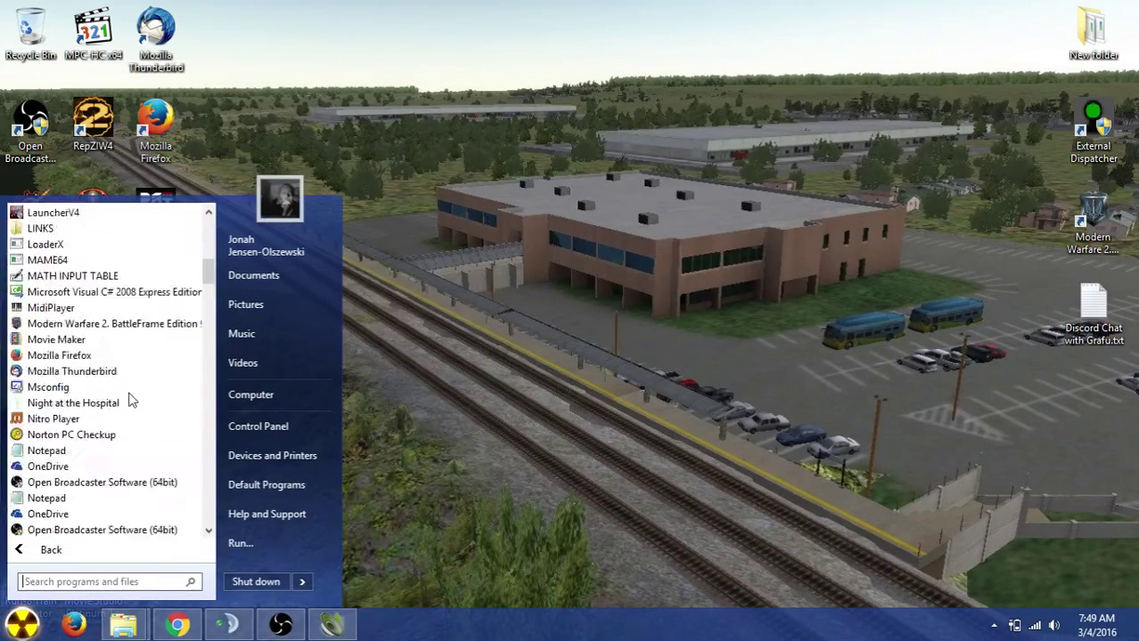
{"action": "scroll", "coordinate": [130, 398], "scroll_direction": "down", "scroll_amount": 20}
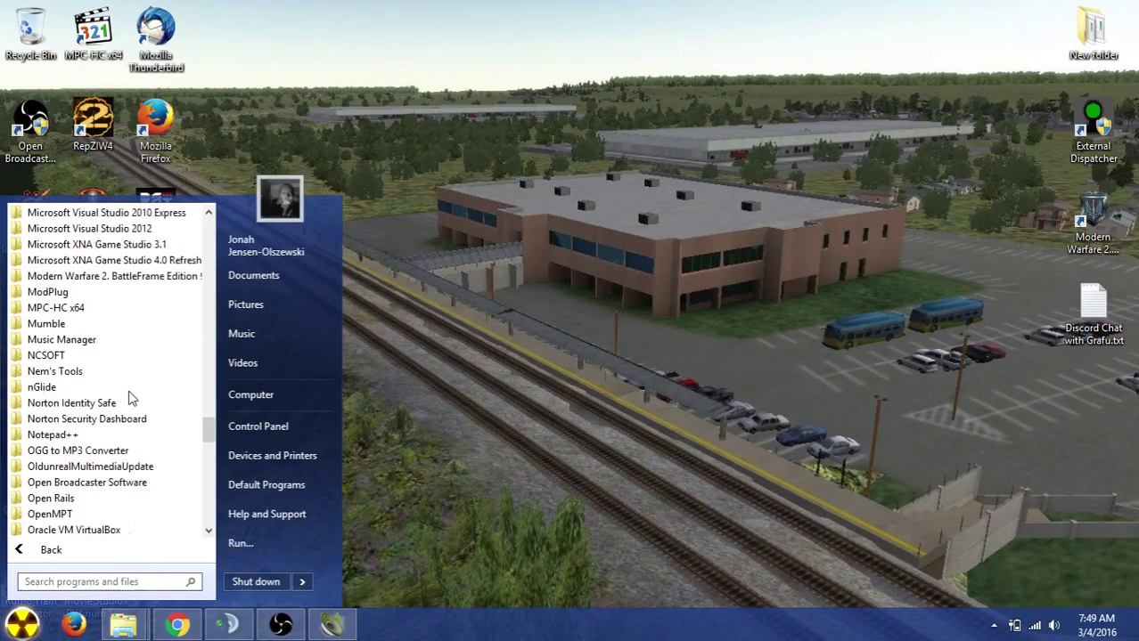
{"action": "scroll", "coordinate": [129, 403], "scroll_direction": "down", "scroll_amount": 4}
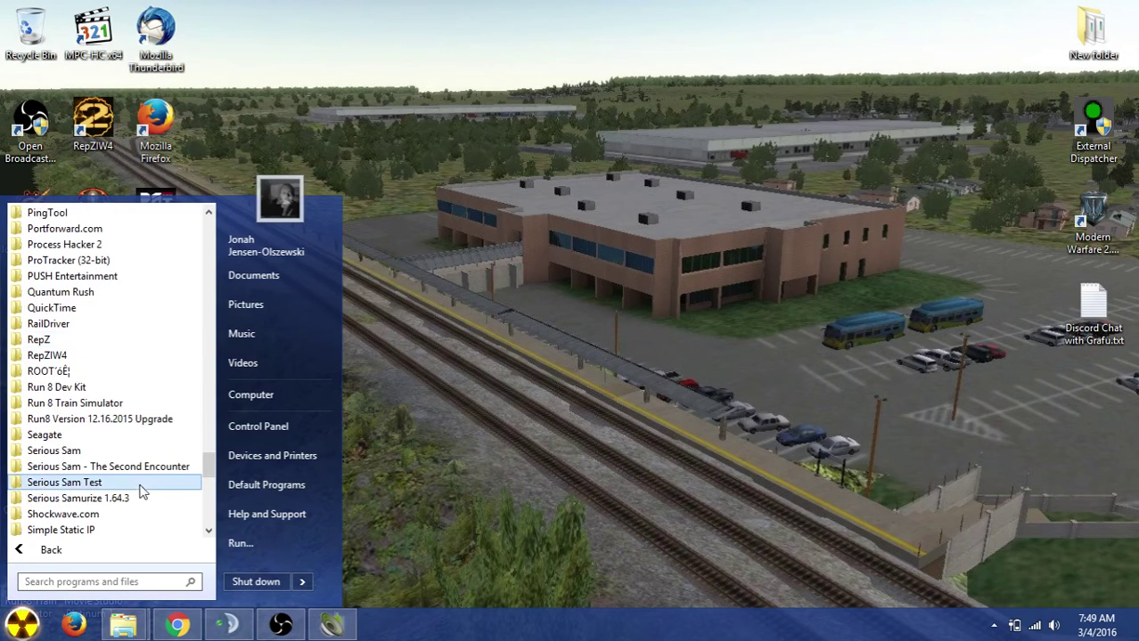
{"action": "left_click", "coordinate": [123, 404]}
{"action": "left_click", "coordinate": [127, 435]}
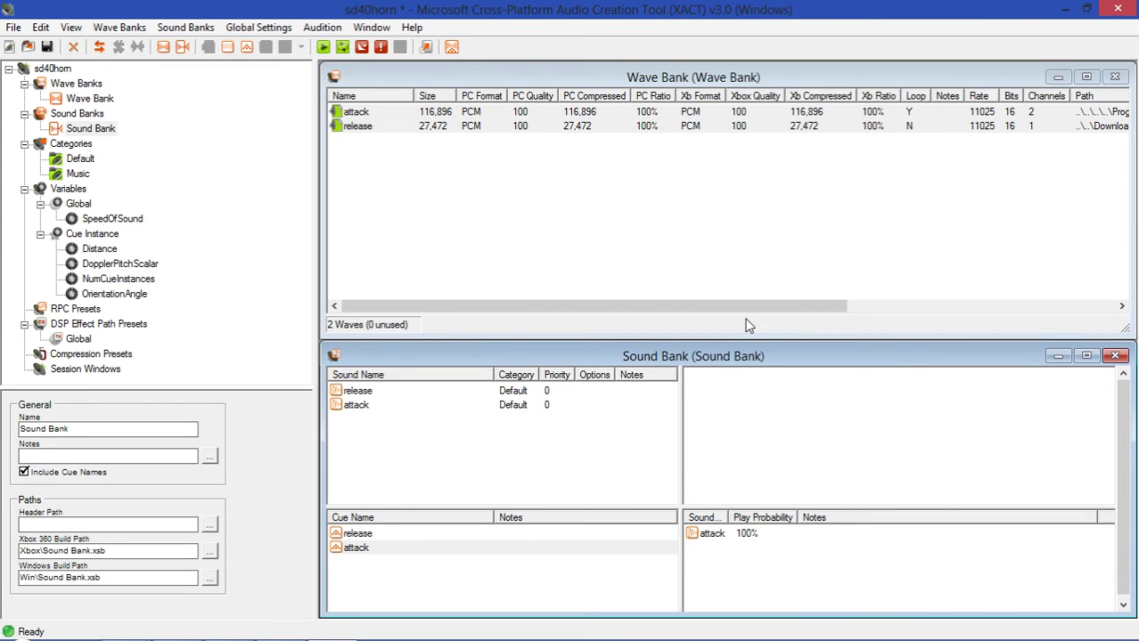
{"action": "left_click", "coordinate": [81, 130]}
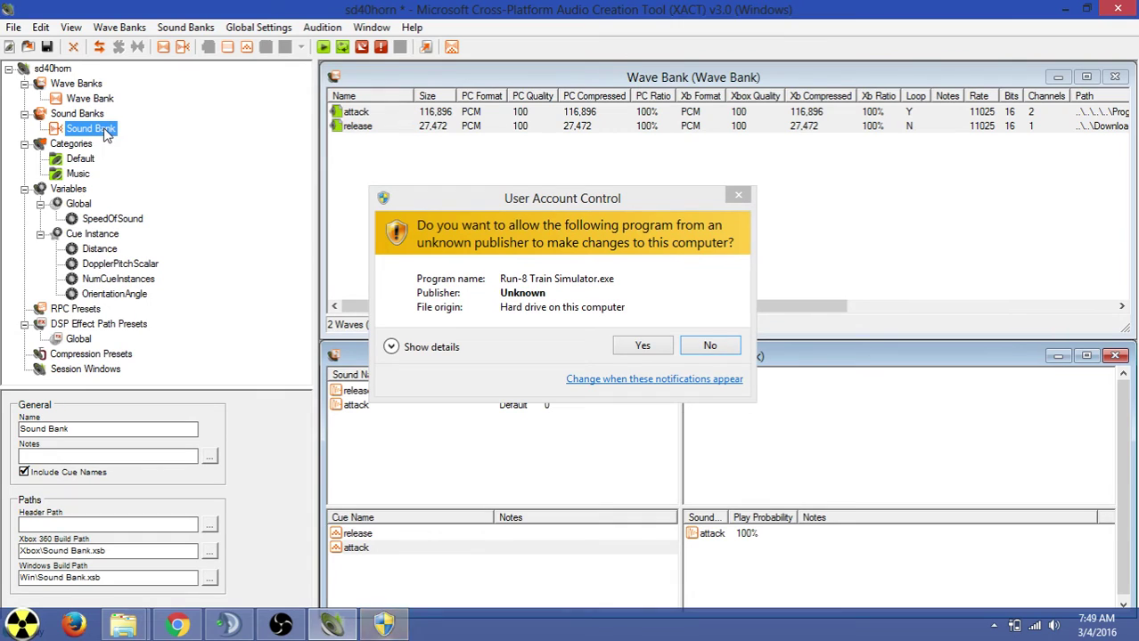
{"action": "right_click", "coordinate": [105, 132]}
{"action": "left_click", "coordinate": [196, 204]}
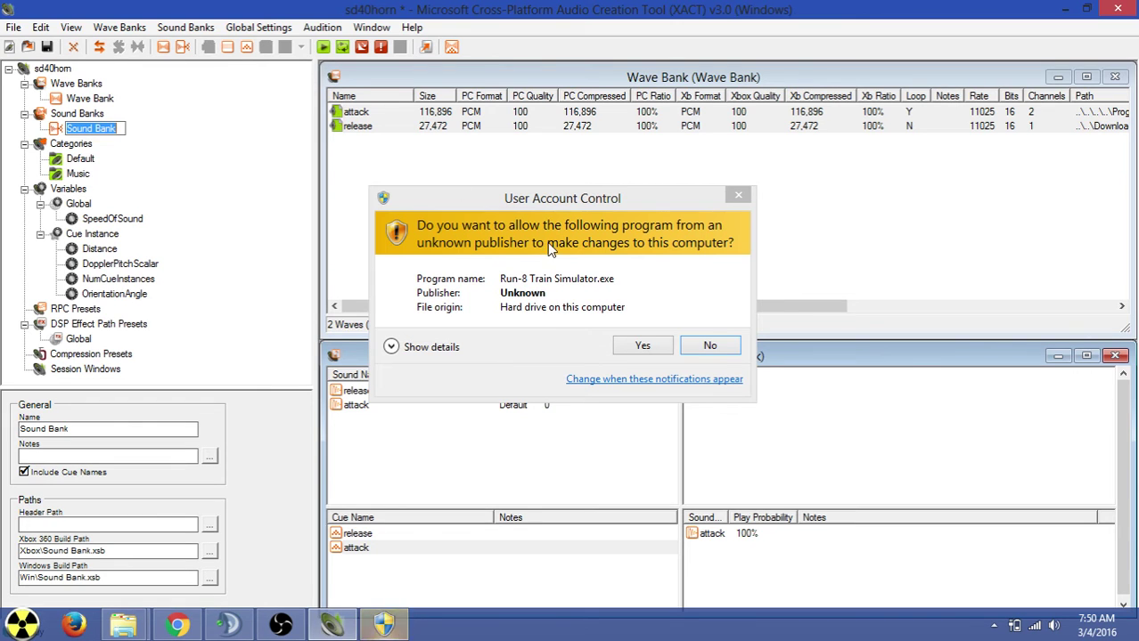
- Allow Run-8 Train Simulator to make changes to the computer and open its route and train selection
{"action": "left_click", "coordinate": [648, 347]}
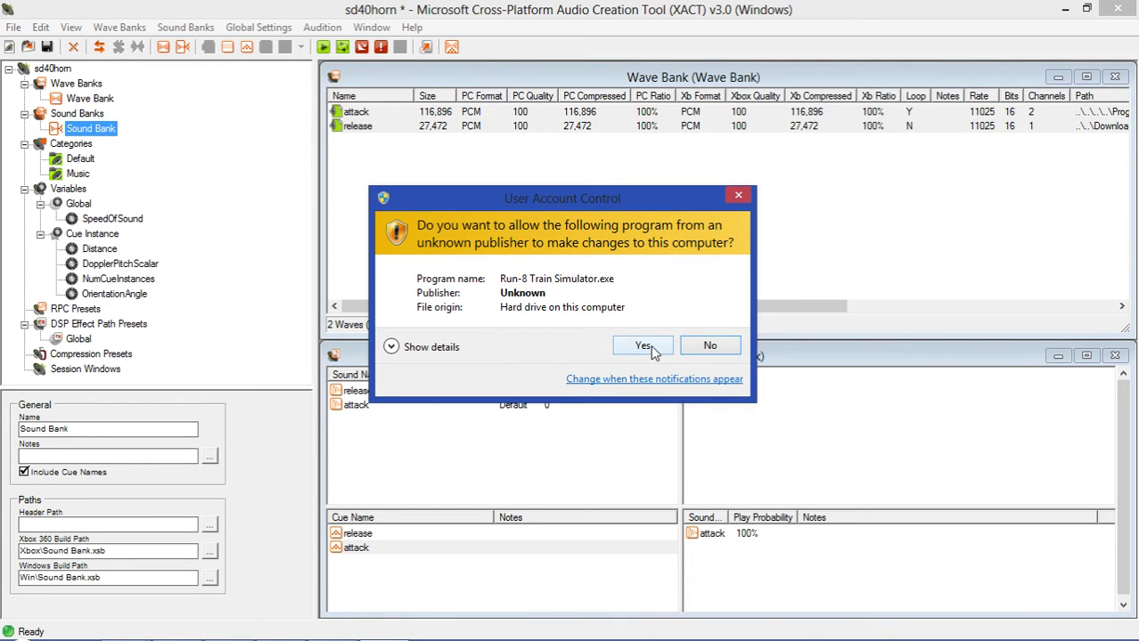
{"action": "left_click", "coordinate": [651, 347]}
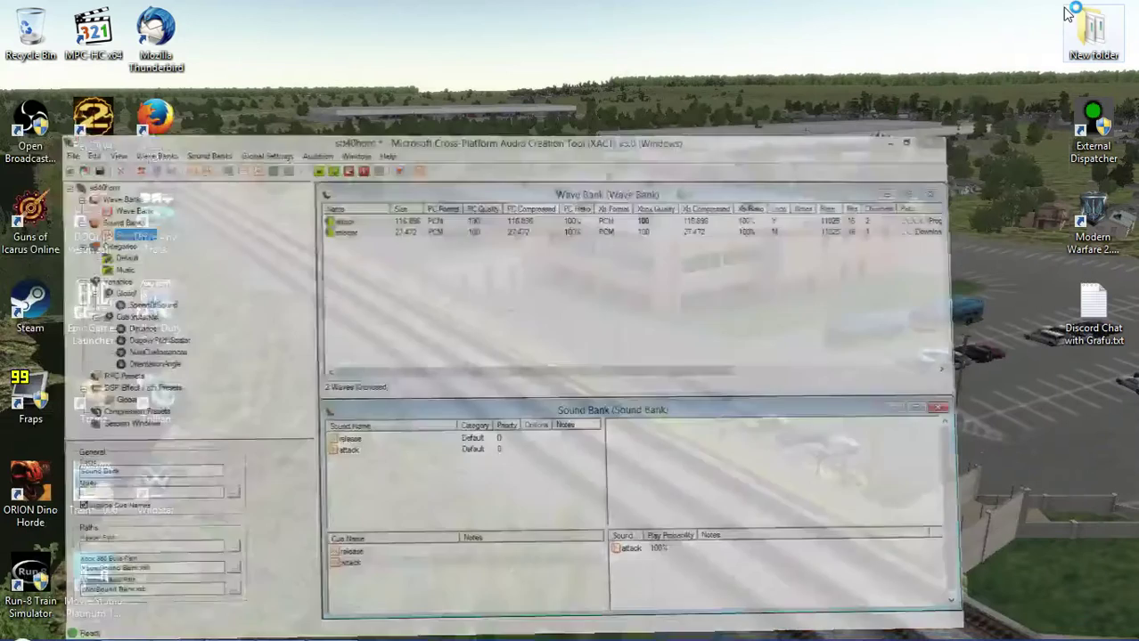
{"action": "left_click", "coordinate": [1065, 9]}
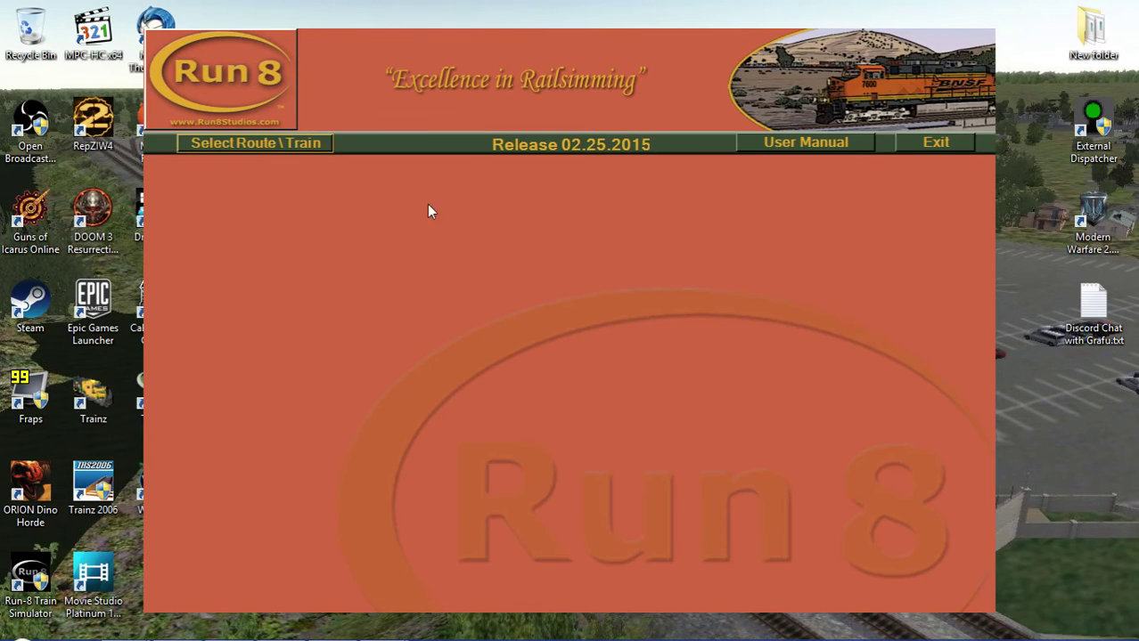
{"action": "left_click", "coordinate": [300, 148]}
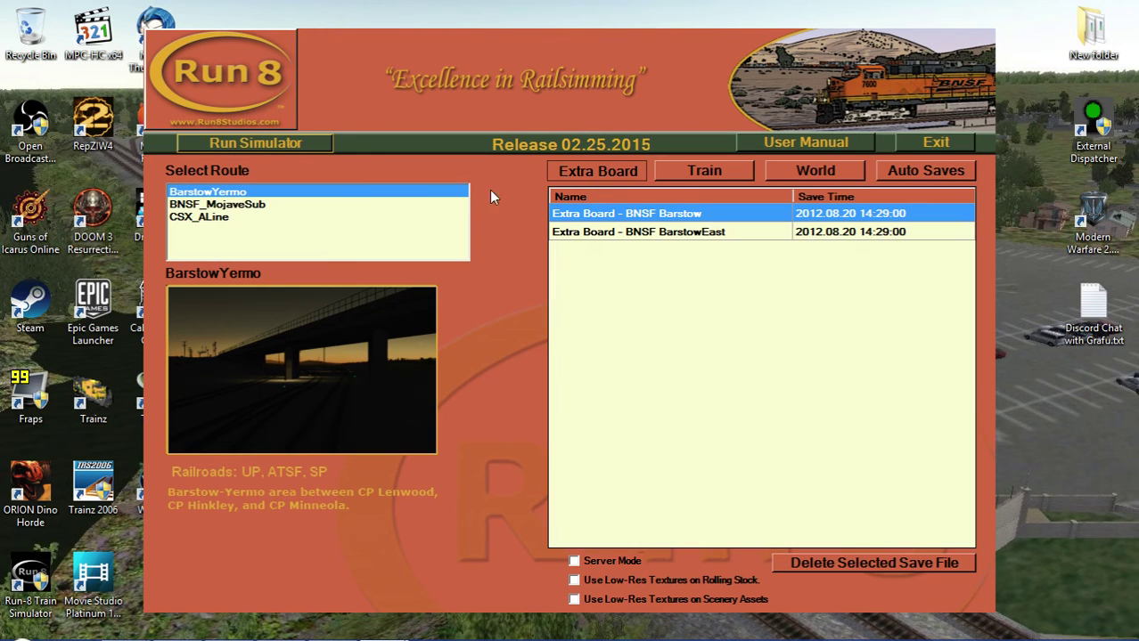
- Look through the Auto Saves, Train and Extra Board saves, and close the options window once the simulation is loaded
{"action": "left_click", "coordinate": [914, 170]}
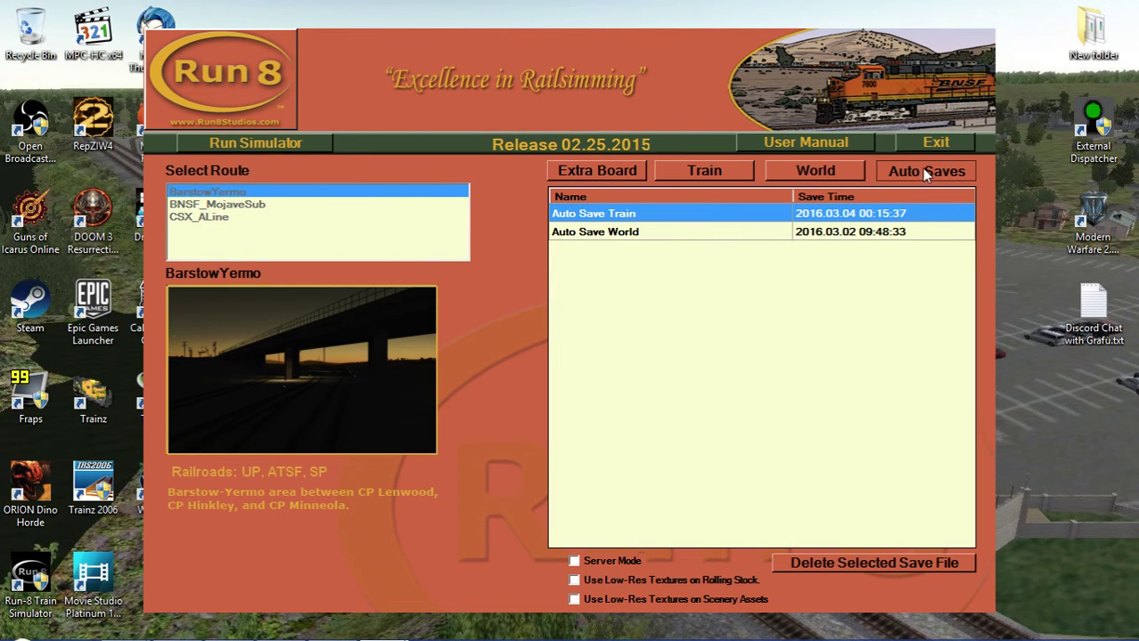
{"action": "left_click", "coordinate": [696, 175]}
{"action": "left_click", "coordinate": [625, 166]}
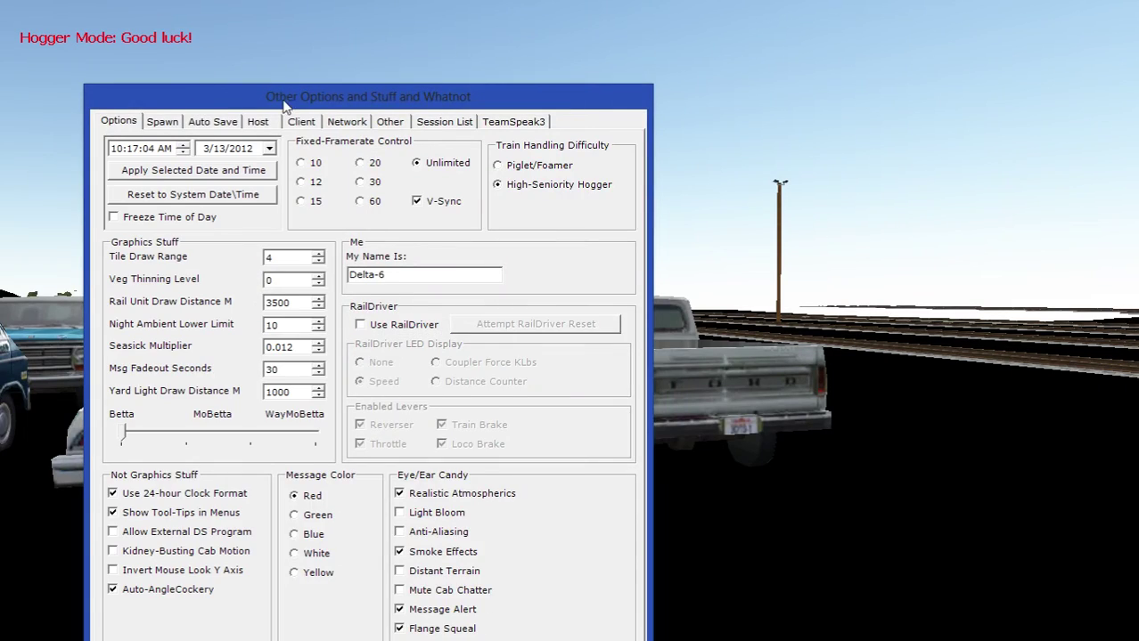
{"action": "key", "text": "Escape"}
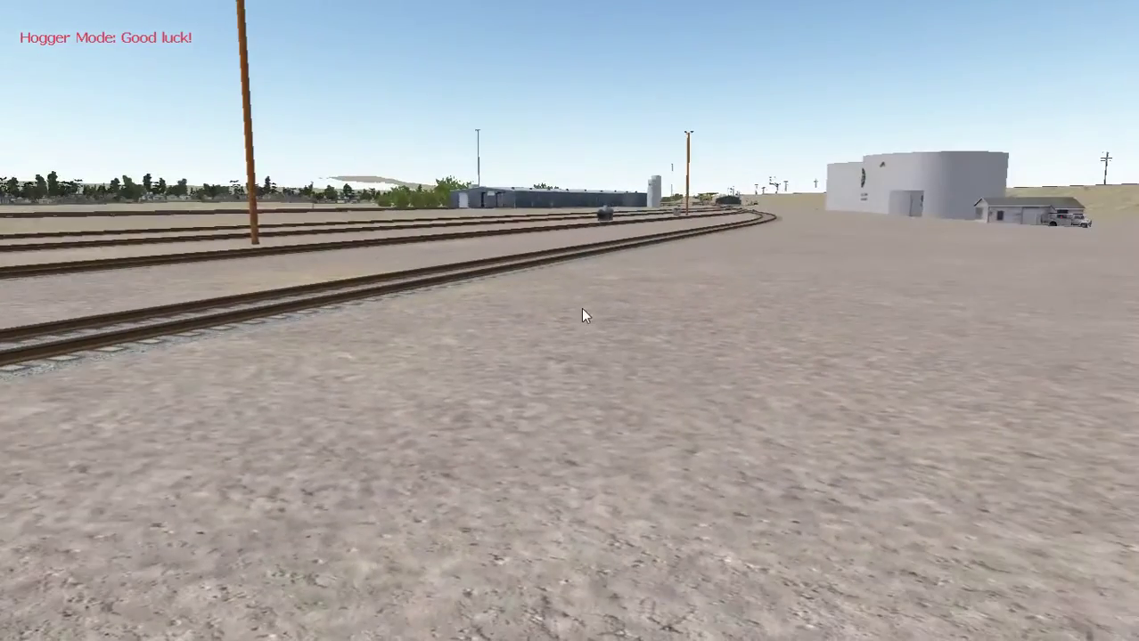
- Build a train with one R8 SD40-2 RUNW01 freight locomotive, place it on the track, and close the train maker
{"action": "key", "text": "ctrl+t"}
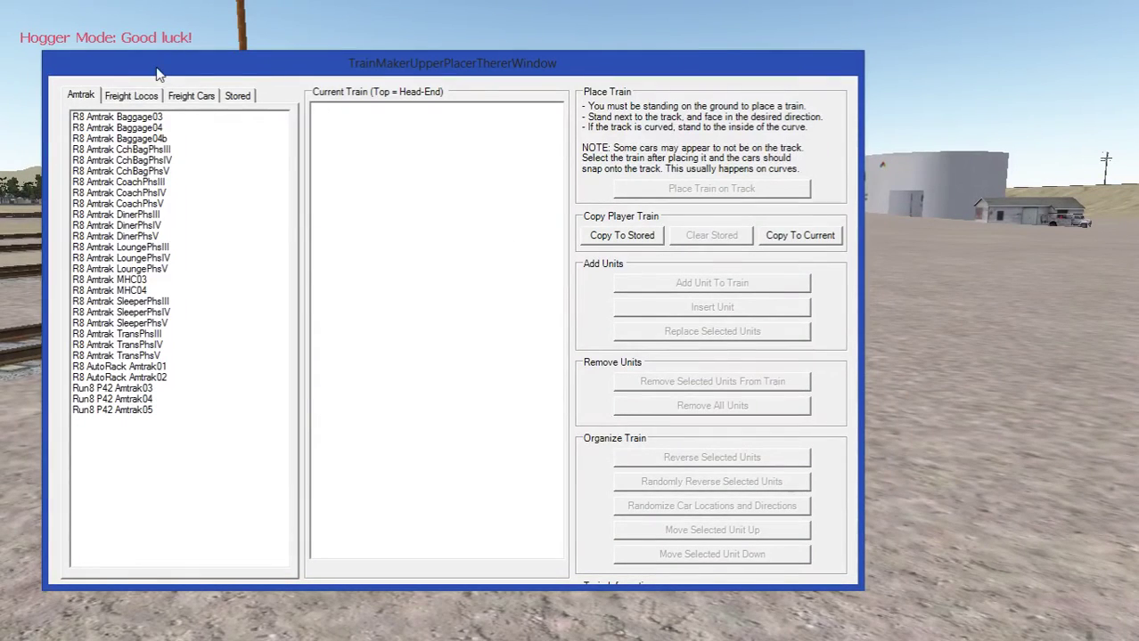
{"action": "left_click", "coordinate": [148, 100]}
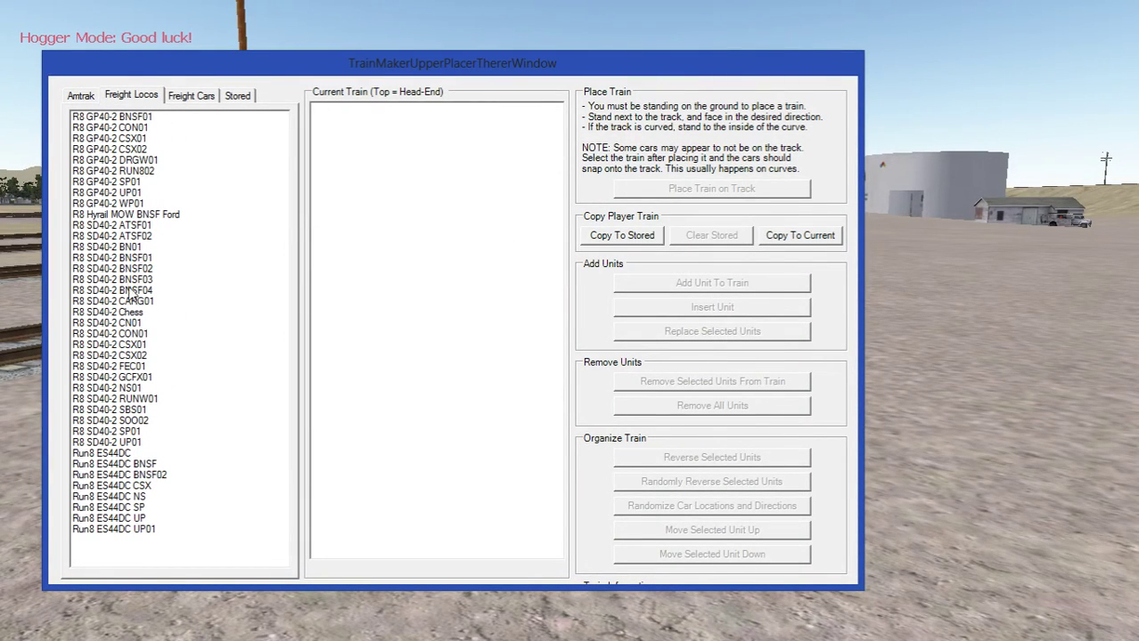
{"action": "left_click", "coordinate": [150, 400]}
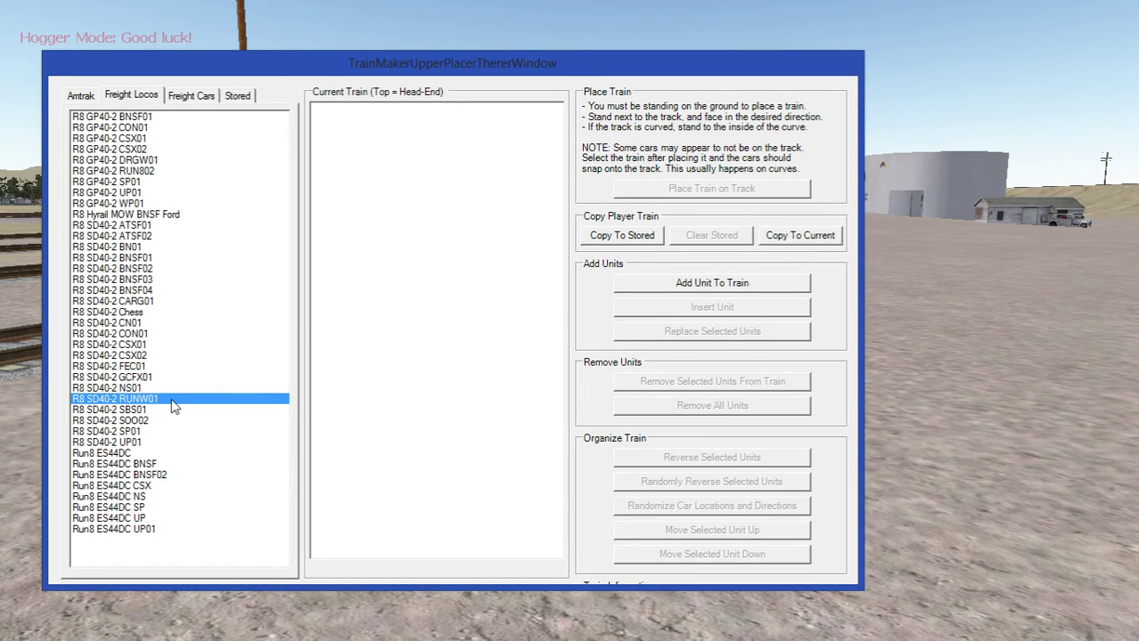
{"action": "double_click", "coordinate": [175, 402]}
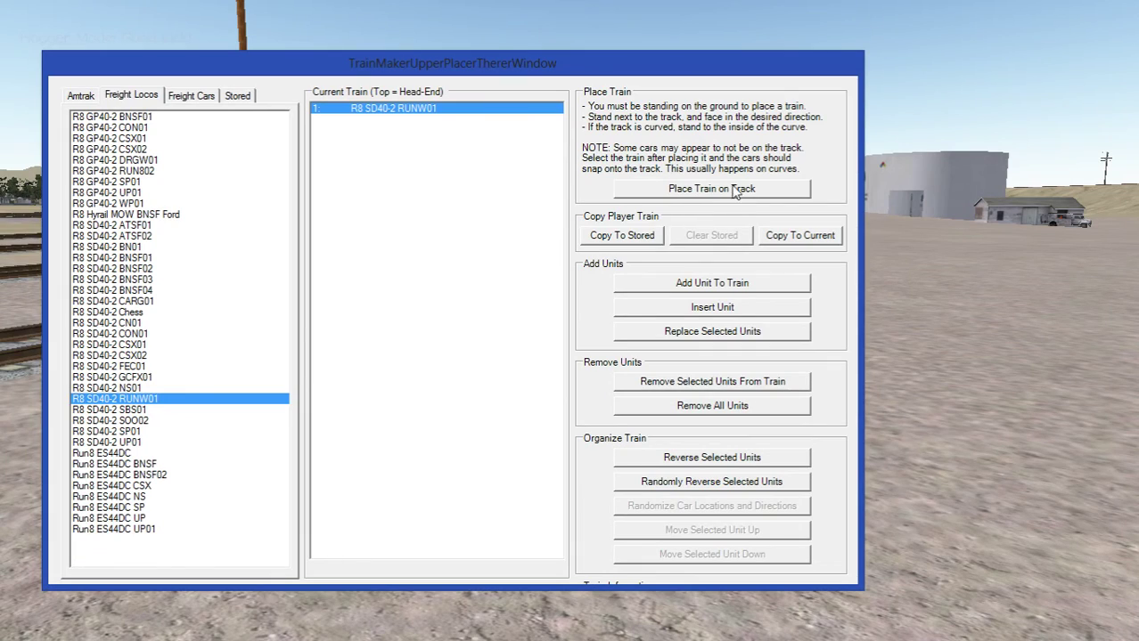
{"action": "left_click", "coordinate": [722, 195]}
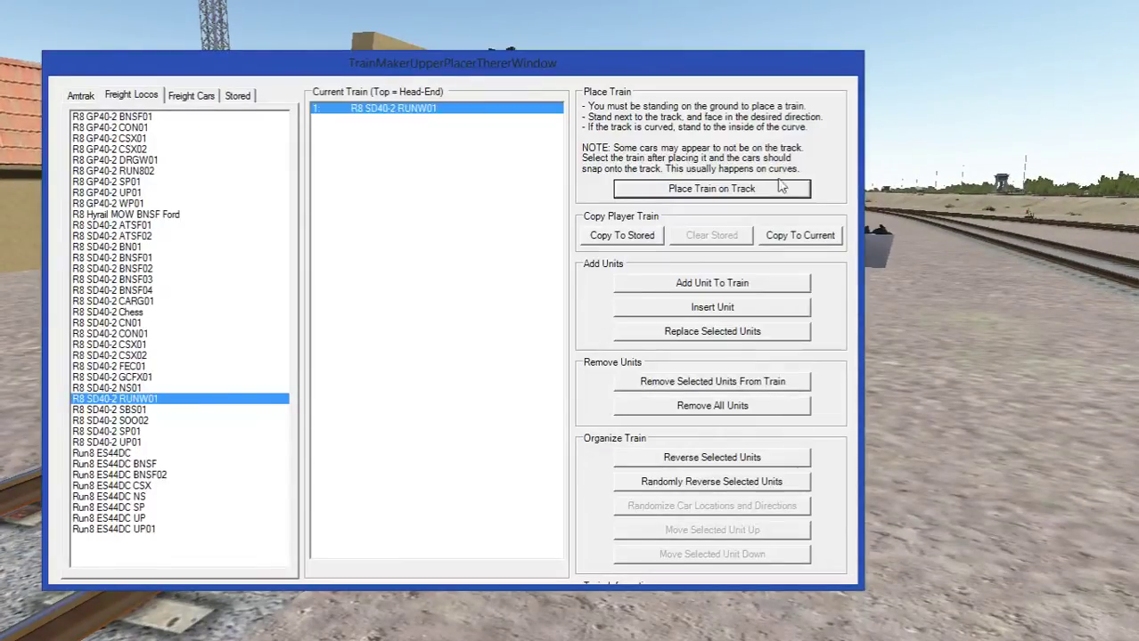
{"action": "left_click", "coordinate": [758, 197]}
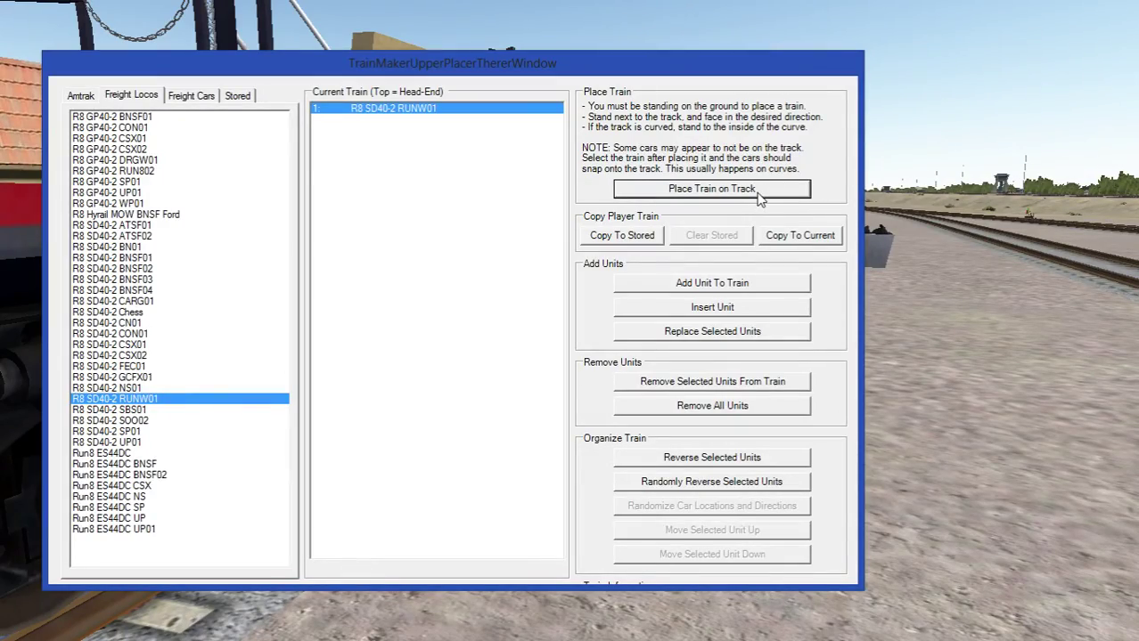
{"action": "key", "text": "Escape"}
- Select the placed Run8 2561 locomotive, dismiss its options, and bring the outside view alongside its cab
{"action": "key", "text": "2"}
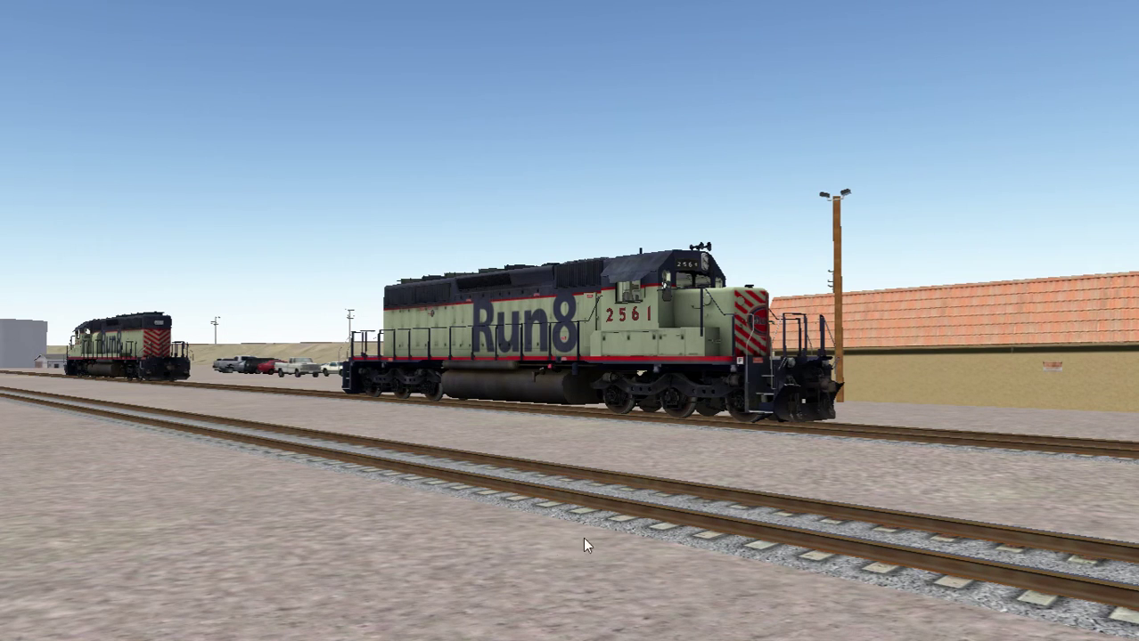
{"action": "left_click", "coordinate": [539, 317]}
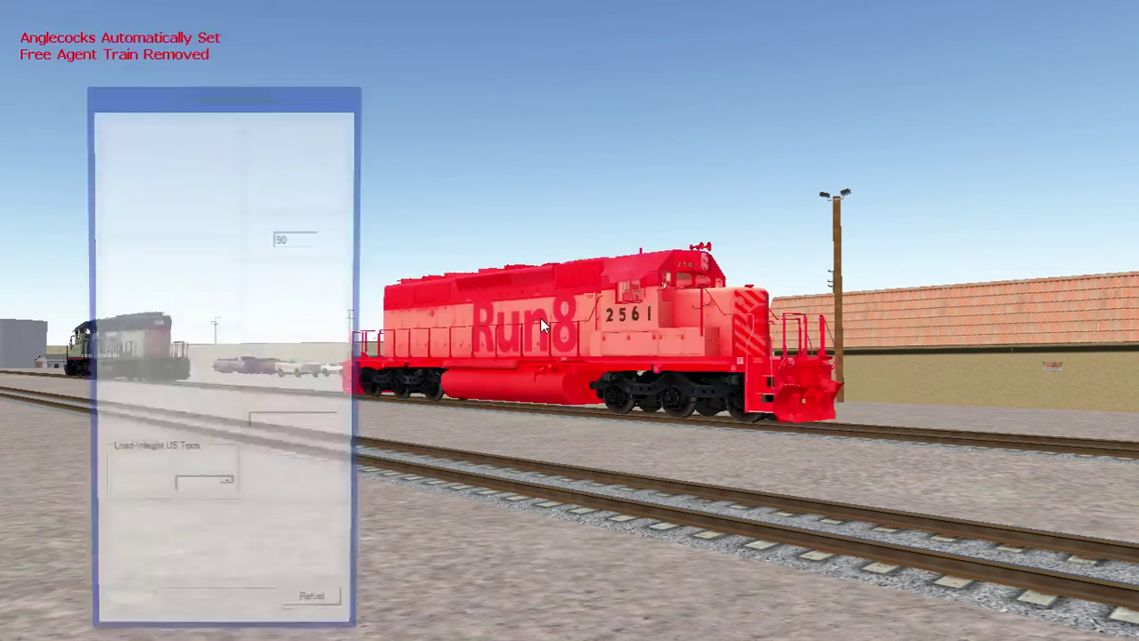
{"action": "left_click", "coordinate": [603, 472]}
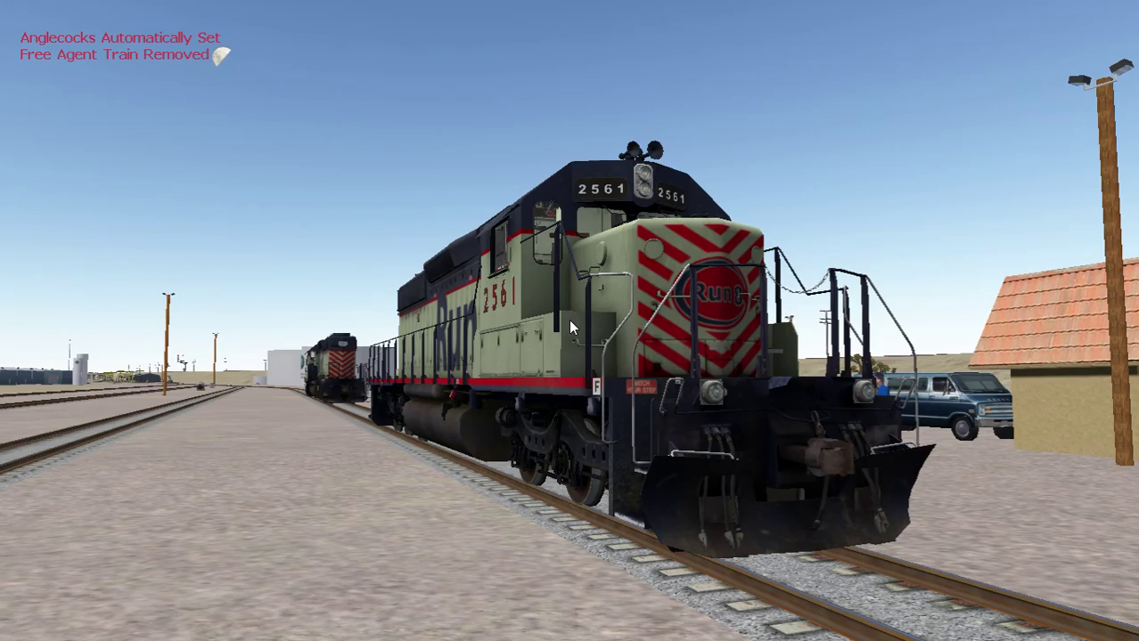
{"action": "key", "text": "Left"}
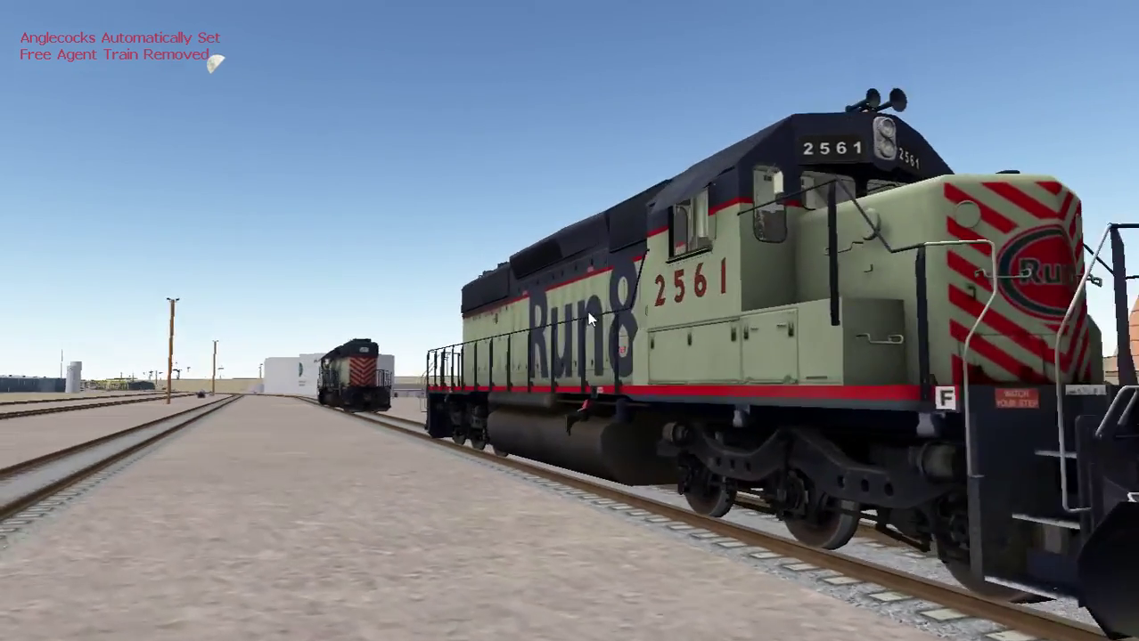
{"action": "key", "text": "Left"}
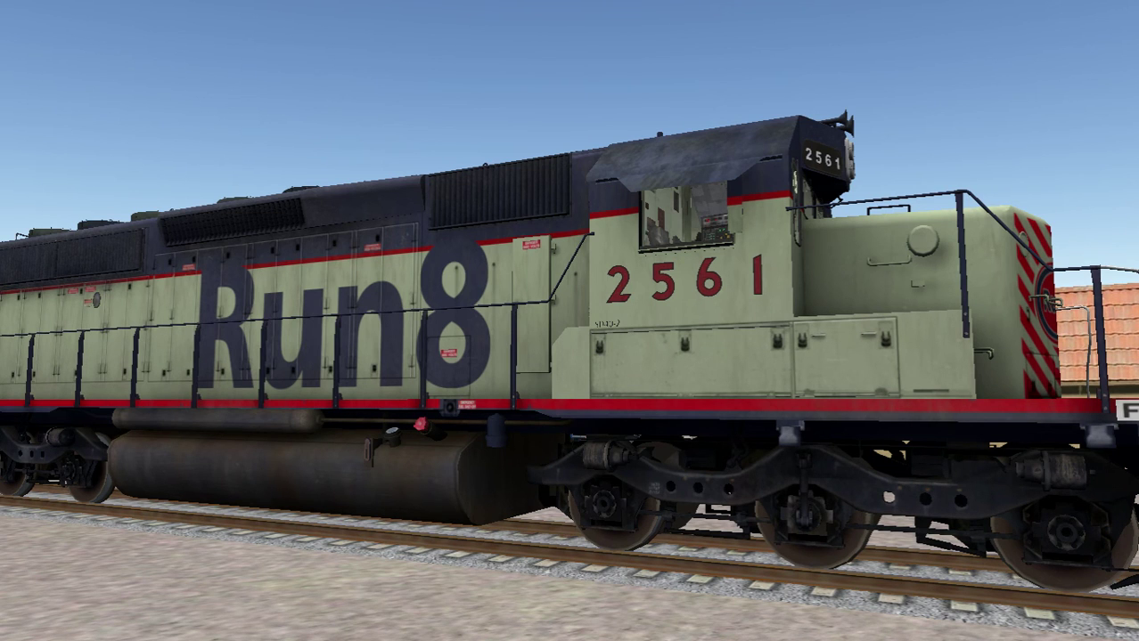
- Try to start the diesel engine of RUNW 2561, and view the locomotive from inside the cab and from outside
{"action": "left_click", "coordinate": [352, 332]}
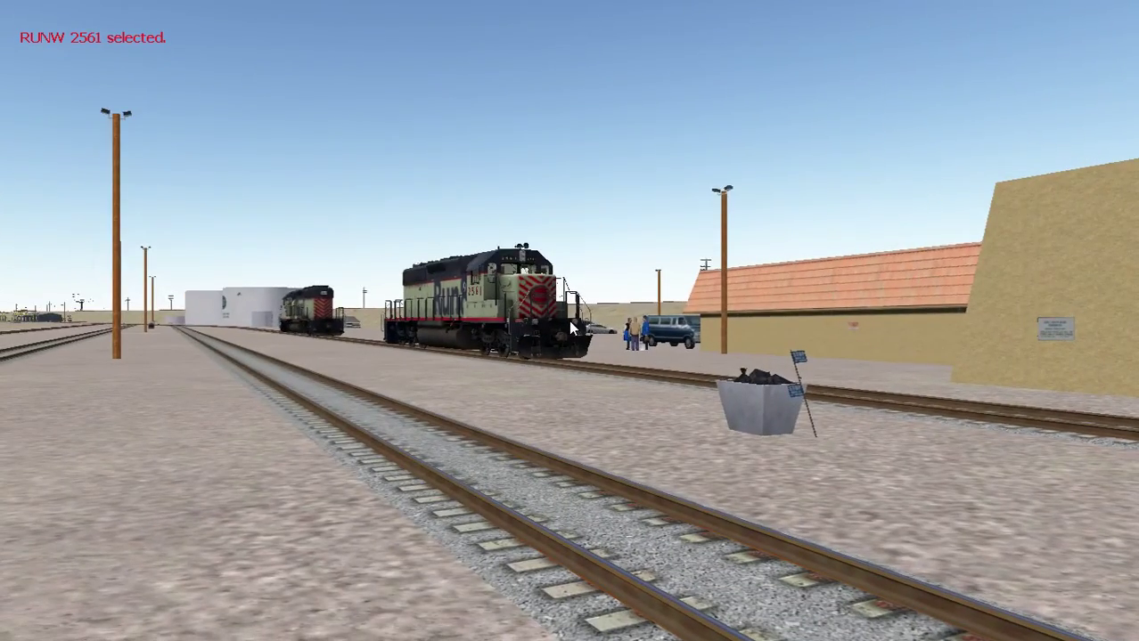
{"action": "left_click", "coordinate": [450, 298]}
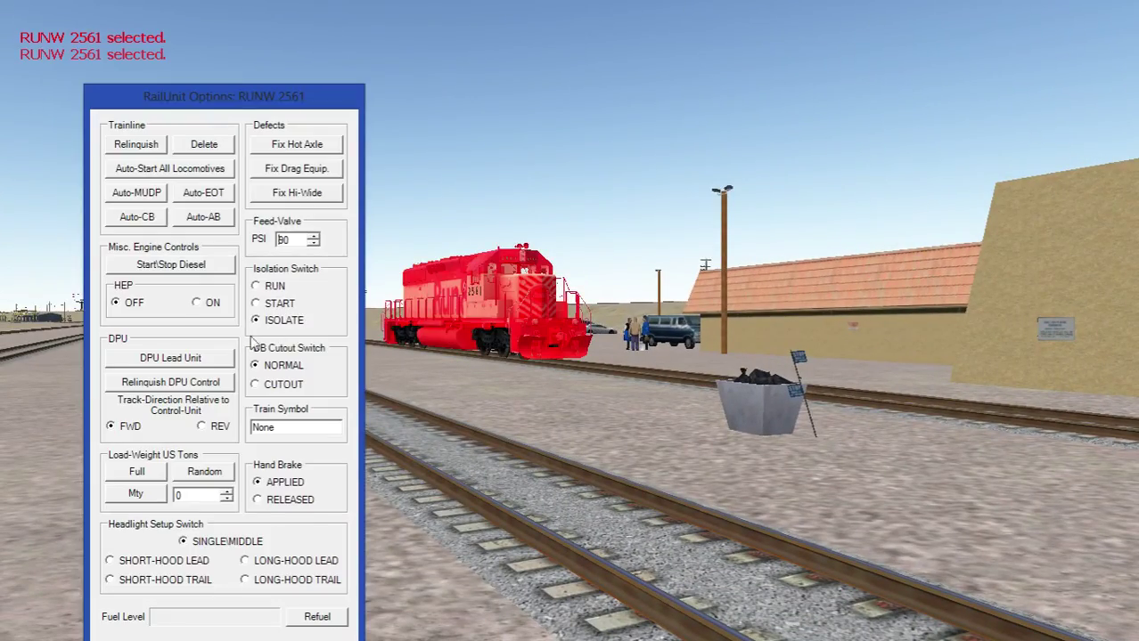
{"action": "left_click", "coordinate": [171, 265]}
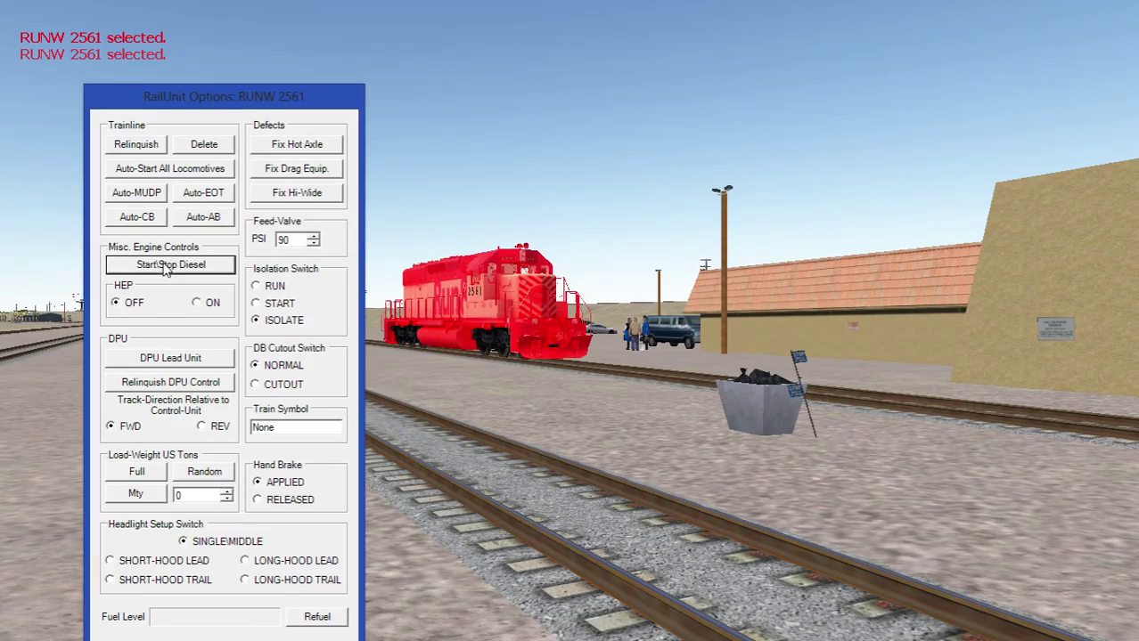
{"action": "left_click", "coordinate": [531, 390]}
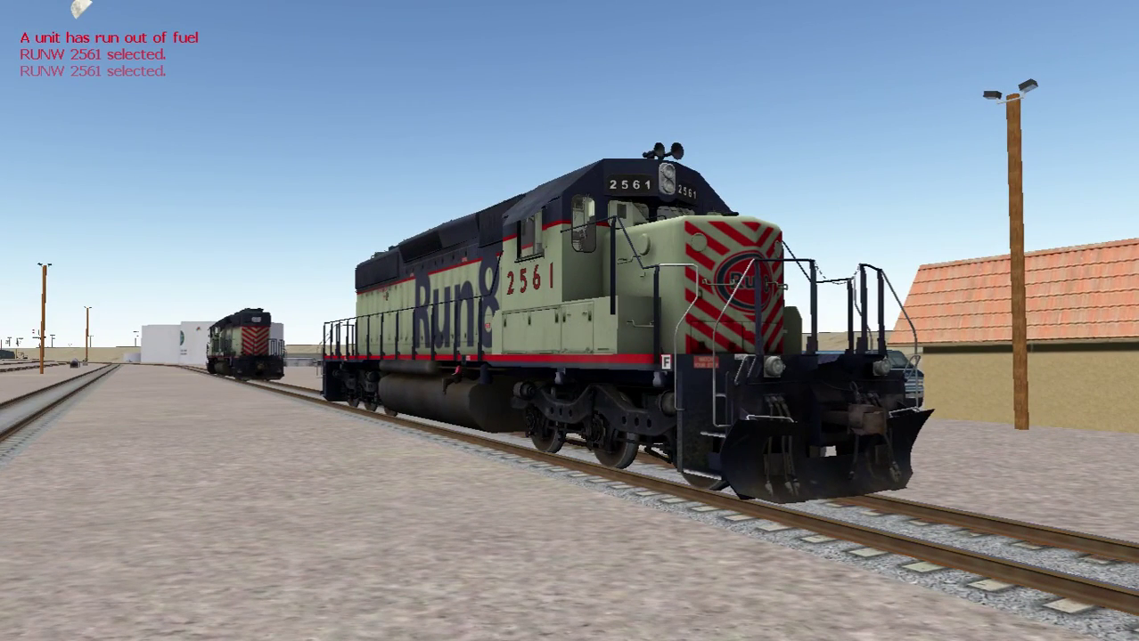
{"action": "key", "text": "F1"}
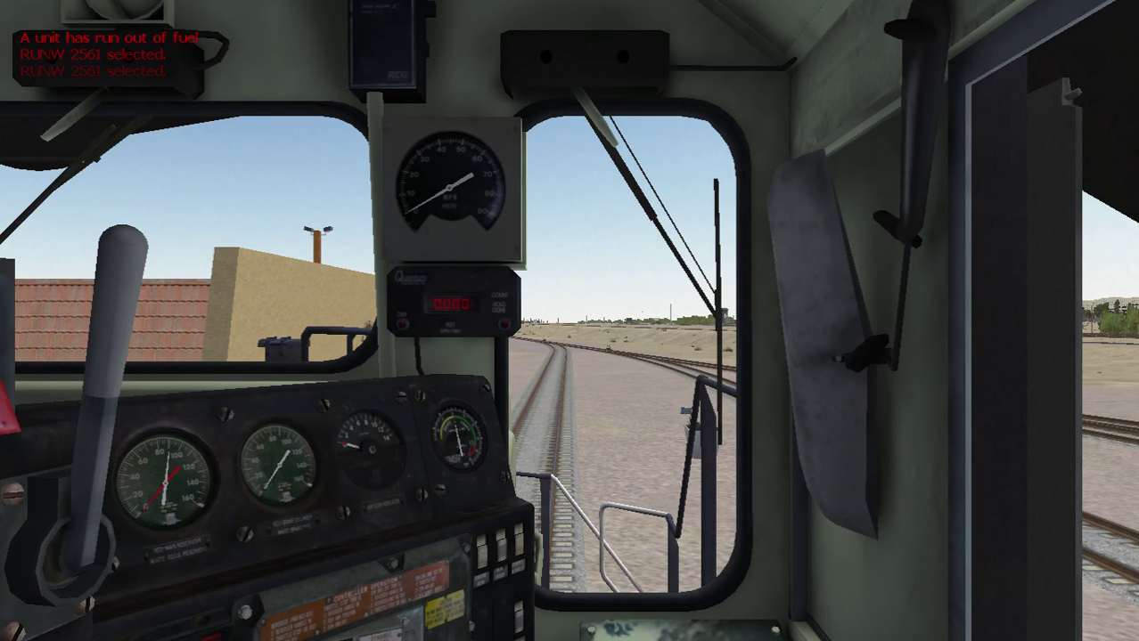
{"action": "key", "text": "F2"}
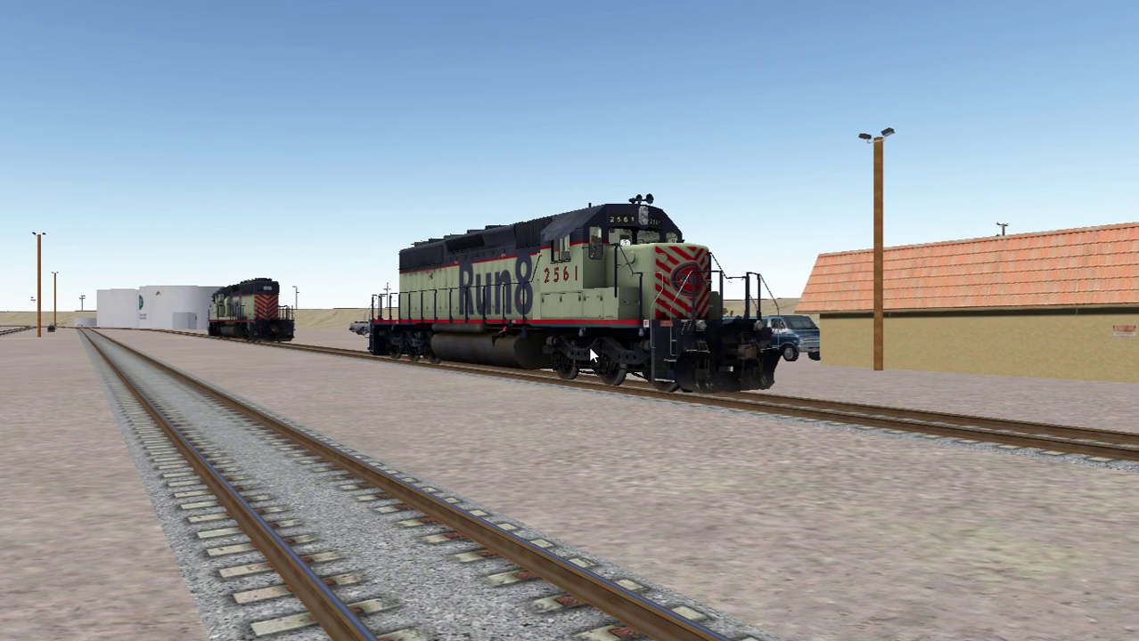
- Leave the running simulation and exit the Run 8 launcher
{"action": "key", "text": "Escape"}
{"action": "key", "text": "Return"}
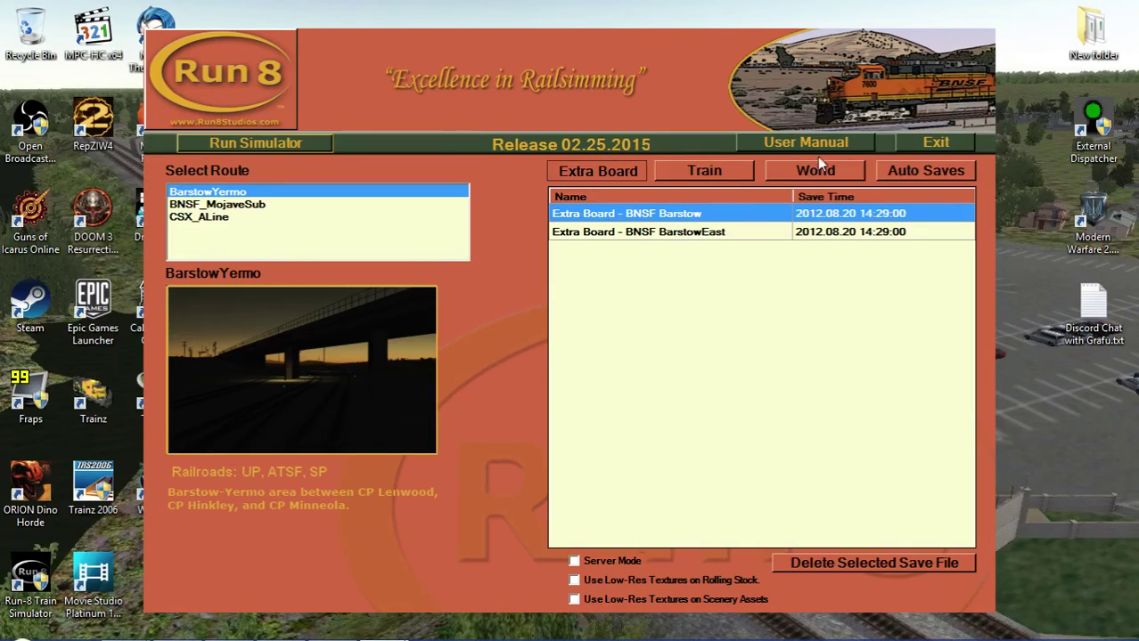
{"action": "left_click", "coordinate": [923, 143]}
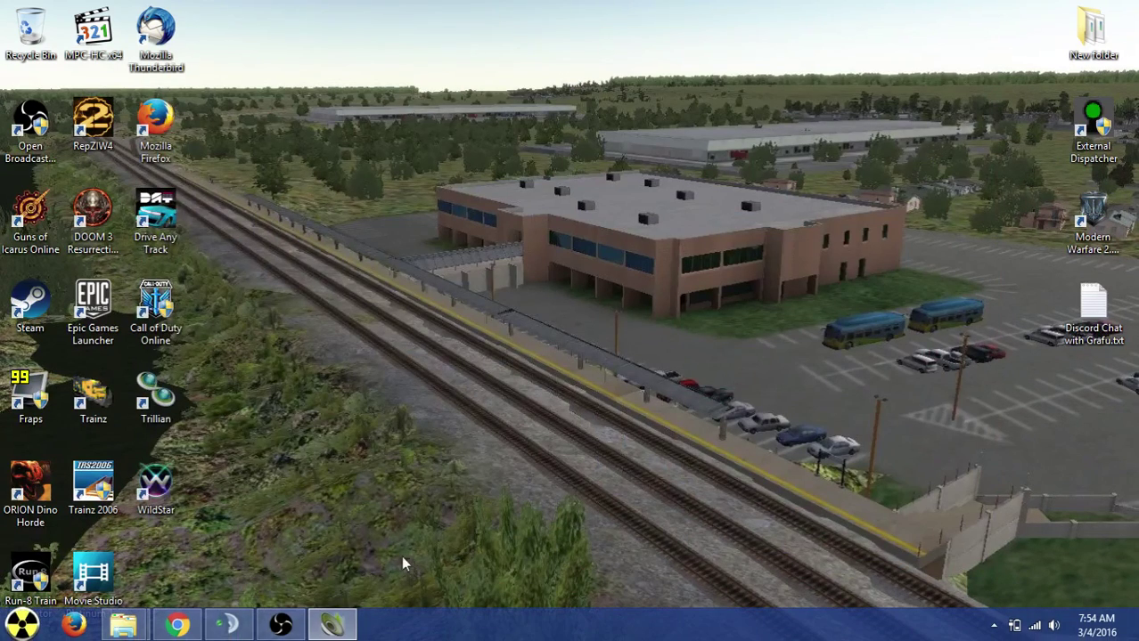
- Minimize the TeamSpeak 3 and XACT windows and bring up Open Broadcaster Software
{"action": "left_click", "coordinate": [230, 626]}
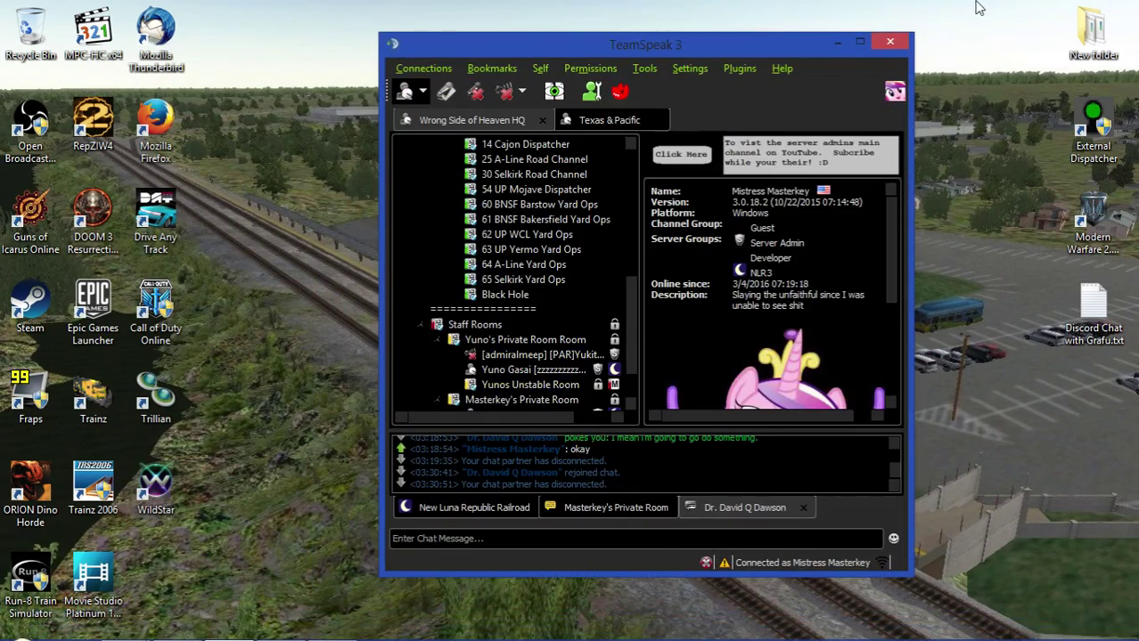
{"action": "left_click", "coordinate": [838, 42]}
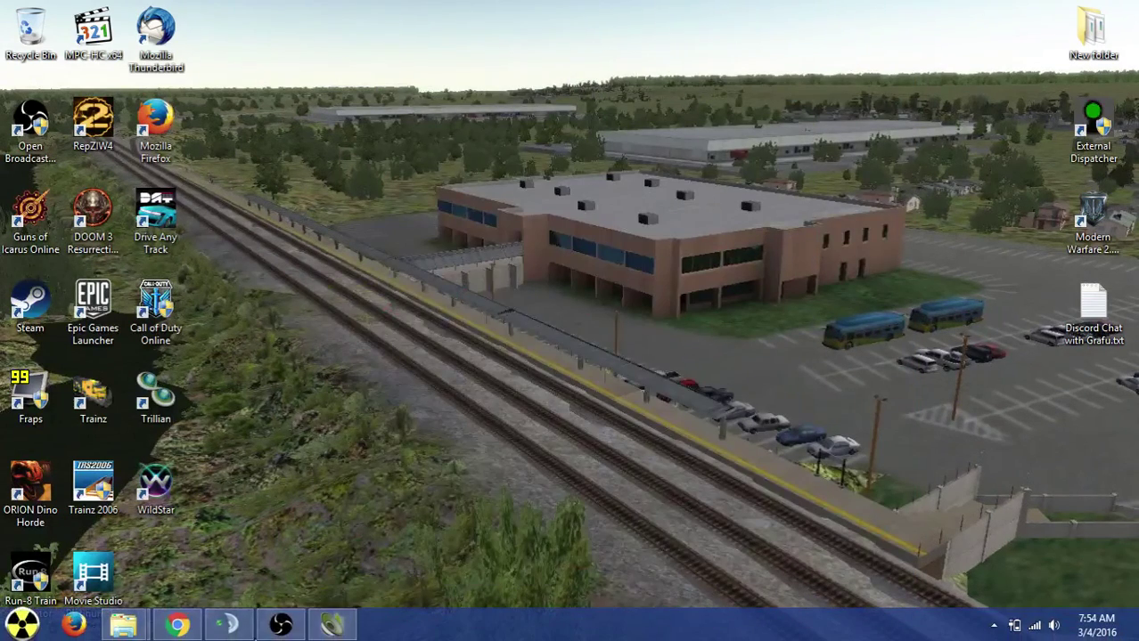
{"action": "left_click", "coordinate": [332, 626]}
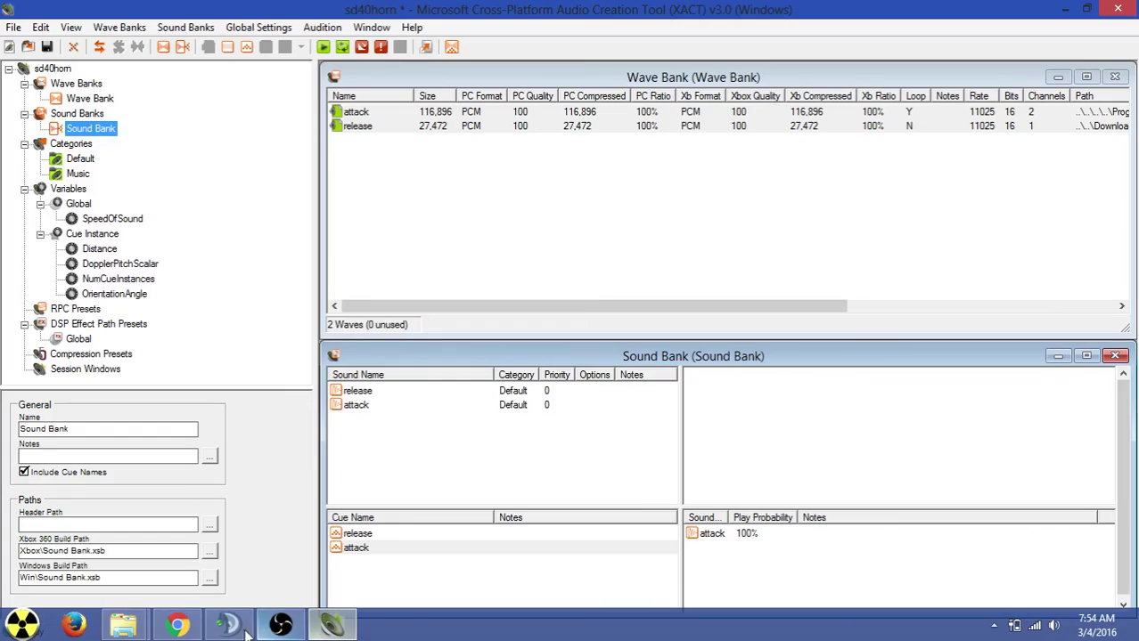
{"action": "left_click", "coordinate": [278, 626]}
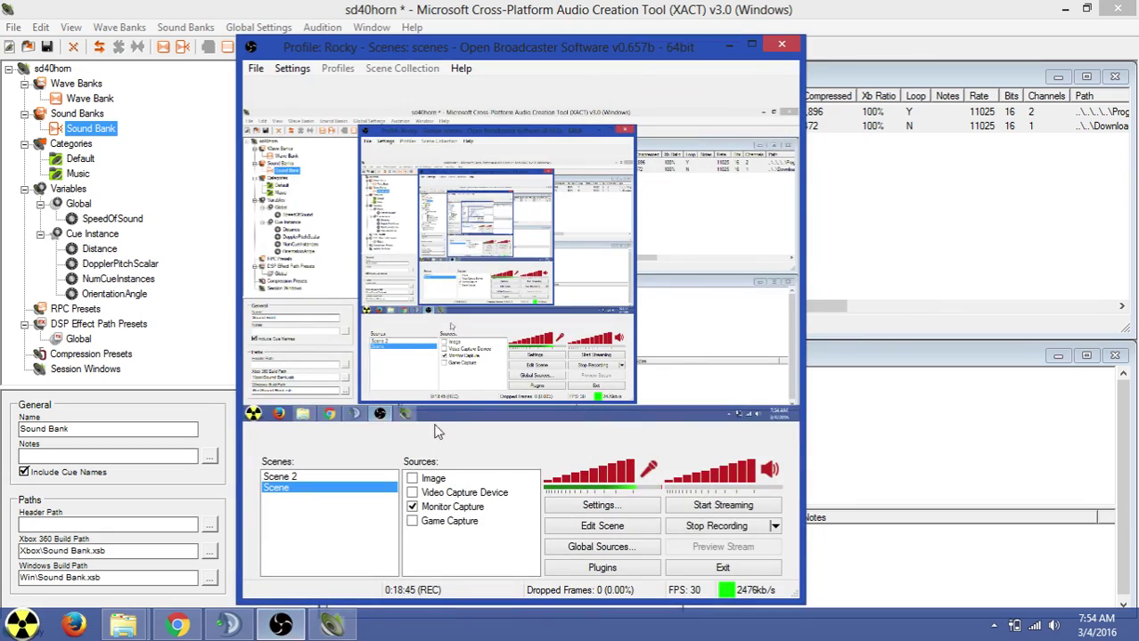
{"action": "left_click", "coordinate": [1065, 8]}
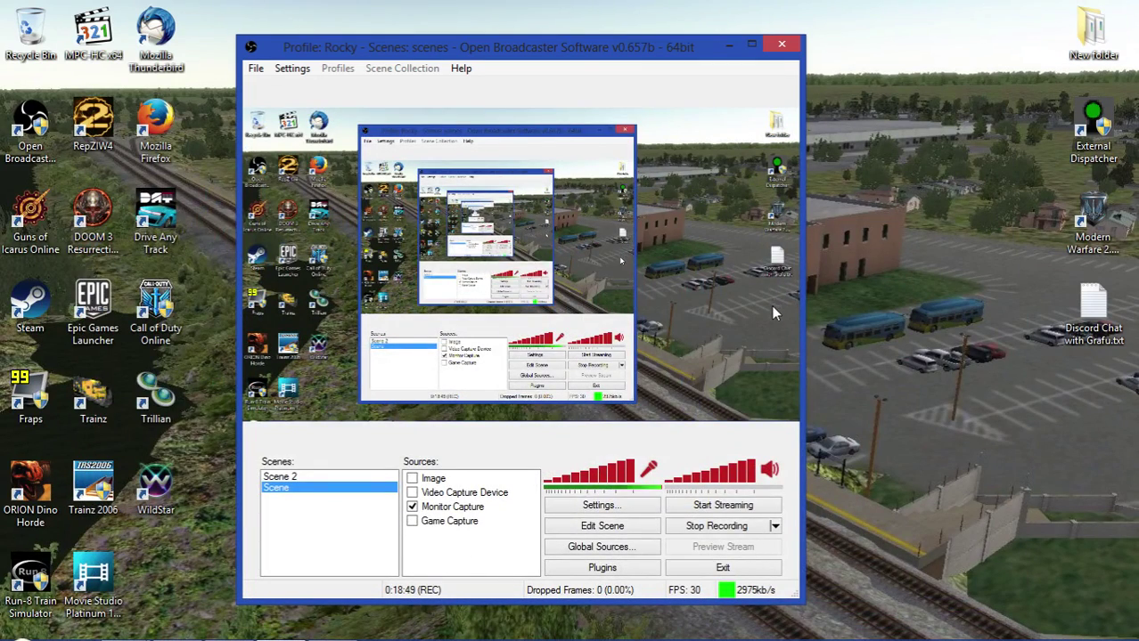